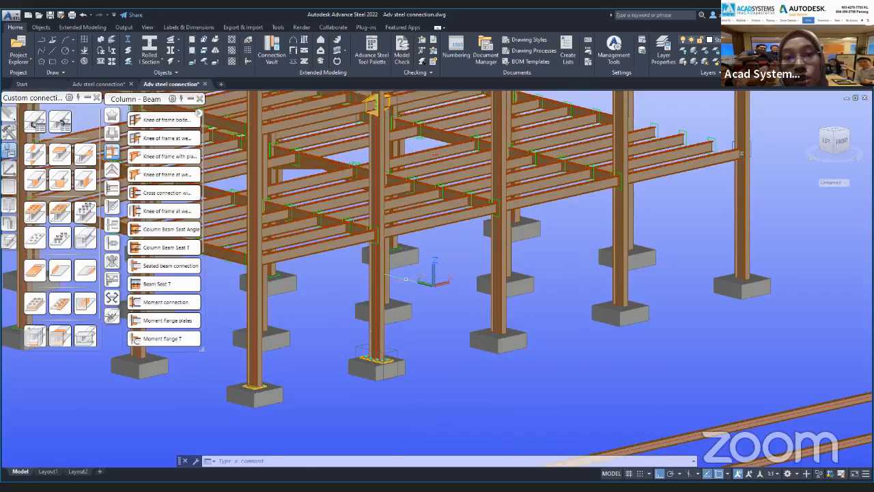
# Examine the steel frame model from several angles, from the roof connections down to the column base plates.
pyautogui.moveTo(406, 279); pyautogui.dragTo(422, 403, button='middle')
pyautogui.moveTo(423, 268); pyautogui.dragTo(444, 420)
pyautogui.press('Escape')
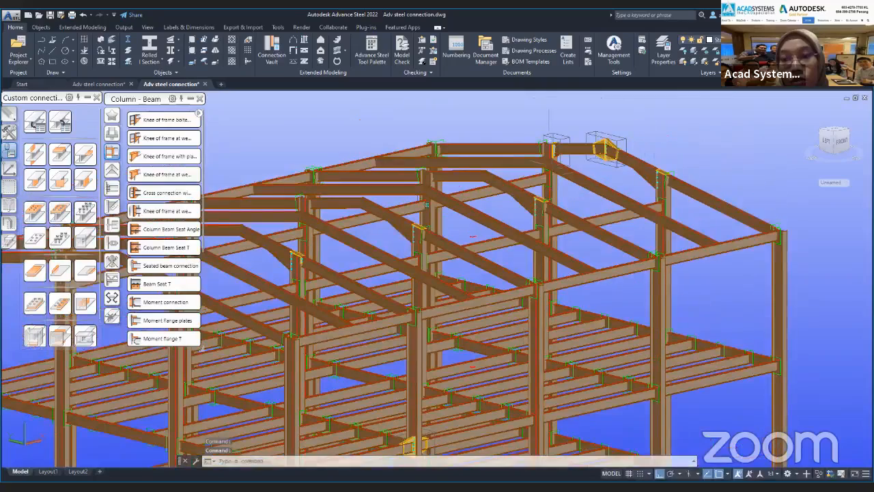
pyautogui.keyDown('shift'); pyautogui.moveTo(749, 397); pyautogui.dragTo(341, 355, button='middle'); pyautogui.keyUp('shift')
pyautogui.scroll(5, 504, 270)
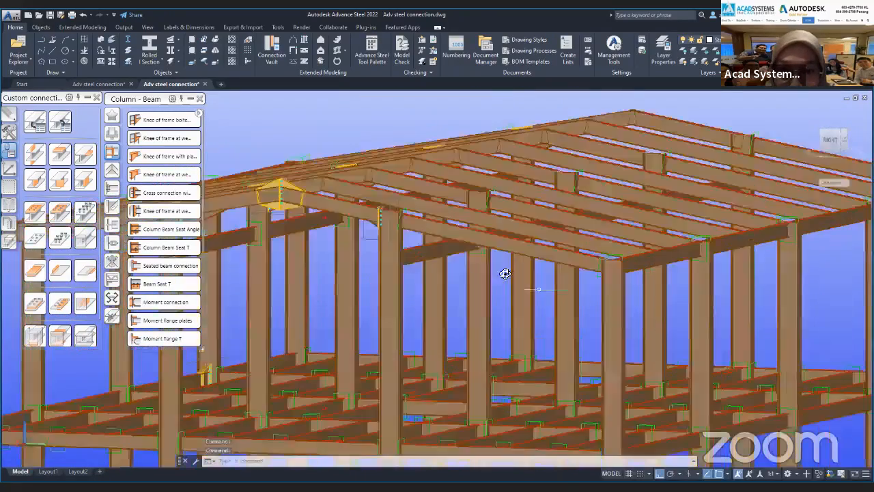
pyautogui.keyDown('shift'); pyautogui.moveTo(504, 270); pyautogui.dragTo(574, 274, button='middle'); pyautogui.keyUp('shift')
pyautogui.scroll(-5, 416, 254)
pyautogui.keyDown('shift'); pyautogui.moveTo(429, 276); pyautogui.dragTo(609, 357, button='middle'); pyautogui.keyUp('shift')
pyautogui.keyDown('shift'); pyautogui.moveTo(297, 340); pyautogui.dragTo(465, 317, button='middle'); pyautogui.keyUp('shift')
pyautogui.moveTo(464, 316); pyautogui.dragTo(614, 329, button='middle')
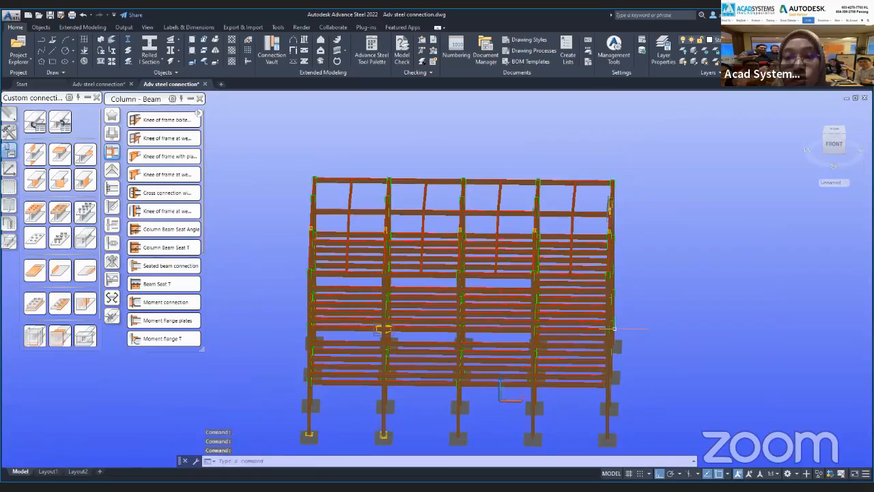
pyautogui.keyDown('shift'); pyautogui.moveTo(516, 367); pyautogui.dragTo(492, 372, button='middle'); pyautogui.keyUp('shift')
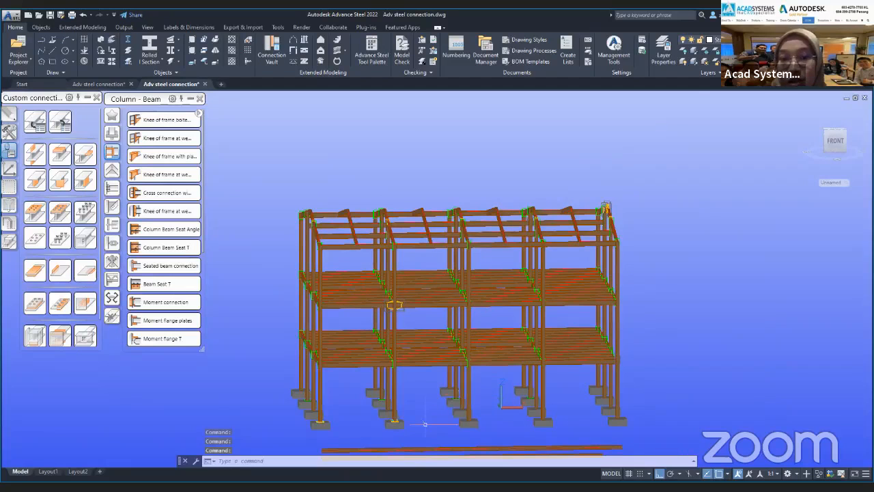
pyautogui.scroll(5, 404, 424)
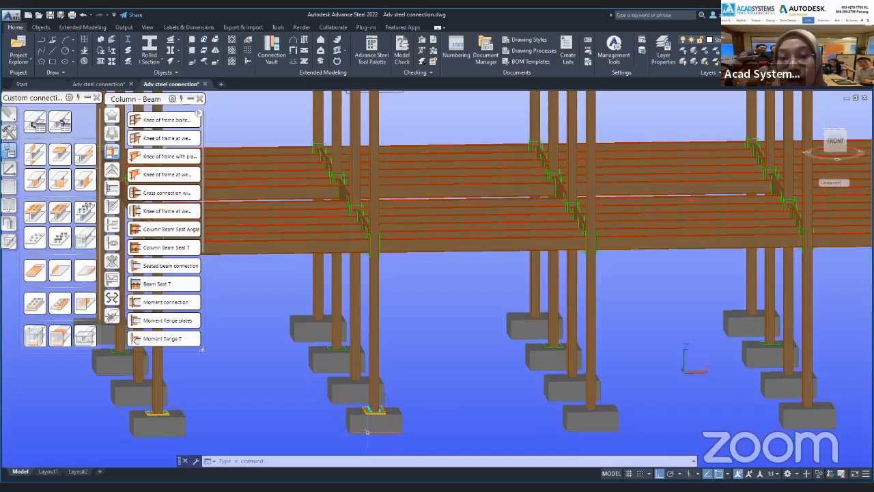
pyautogui.moveTo(369, 429)
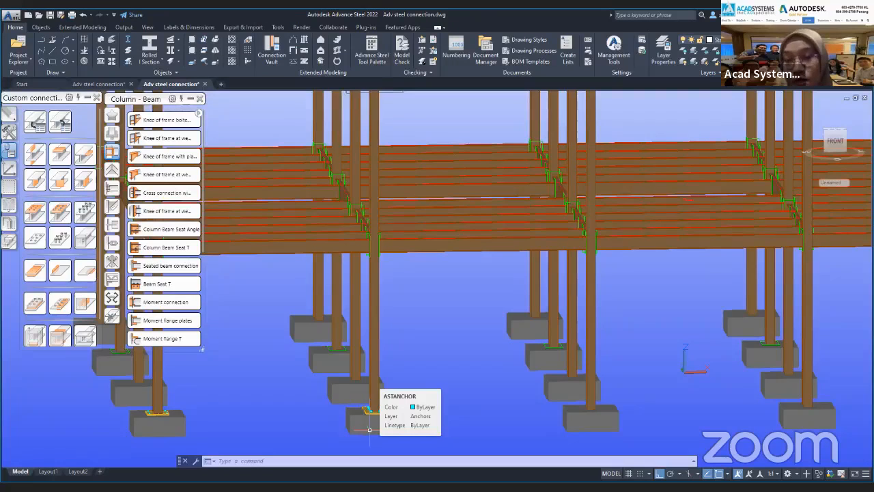
# Close the Column - Beam and Custom connections palettes, and reopen the Connection Vault and the Advance Steel Tool Palette.
pyautogui.click(199, 100)
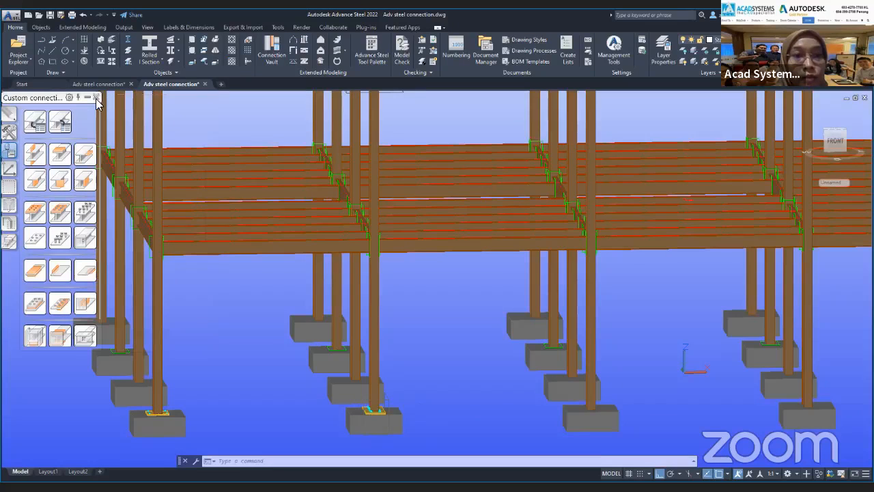
pyautogui.click(97, 98)
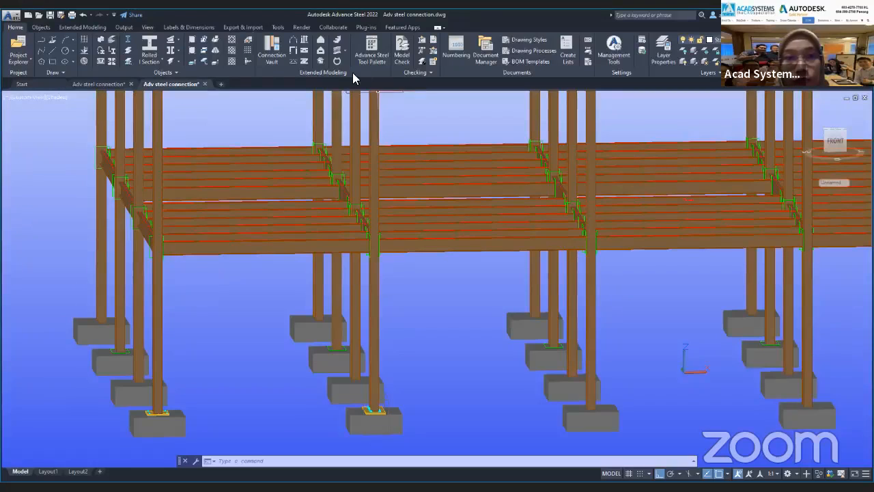
pyautogui.click(272, 53)
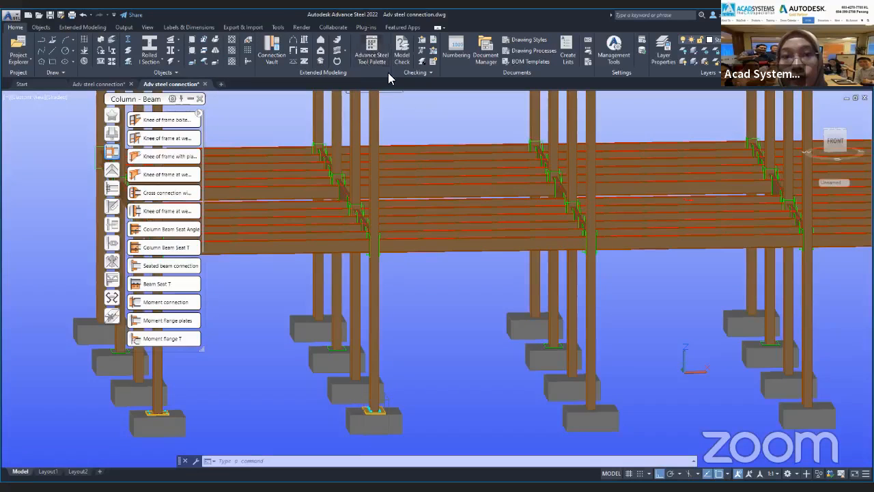
pyautogui.click(373, 60)
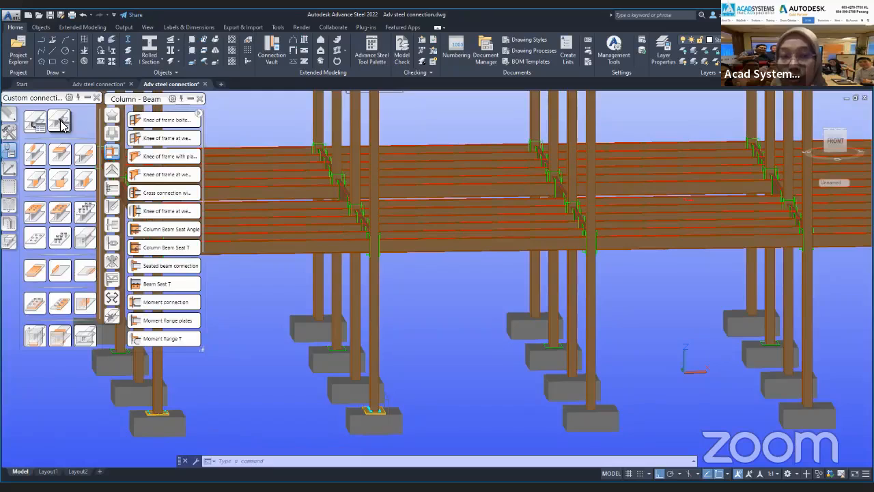
# Look through the Modify and Tools categories of the tool palette and return to the Custom connections category.
pyautogui.click(10, 114)
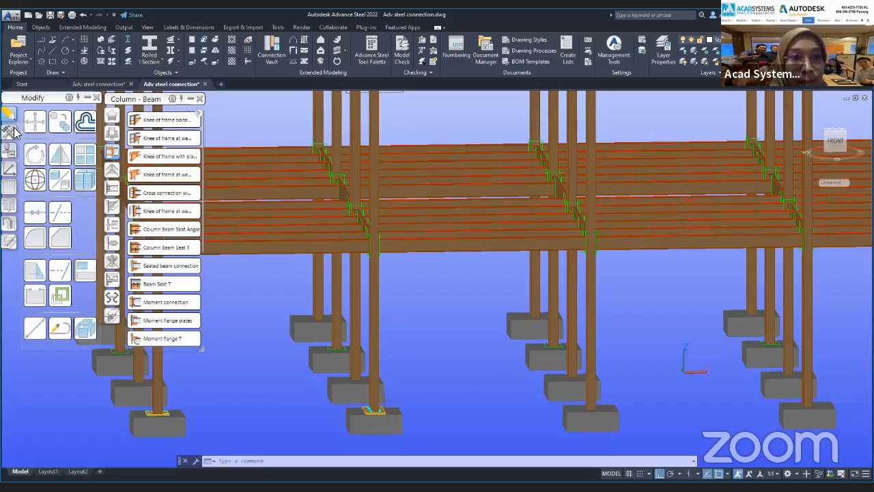
pyautogui.click(14, 131)
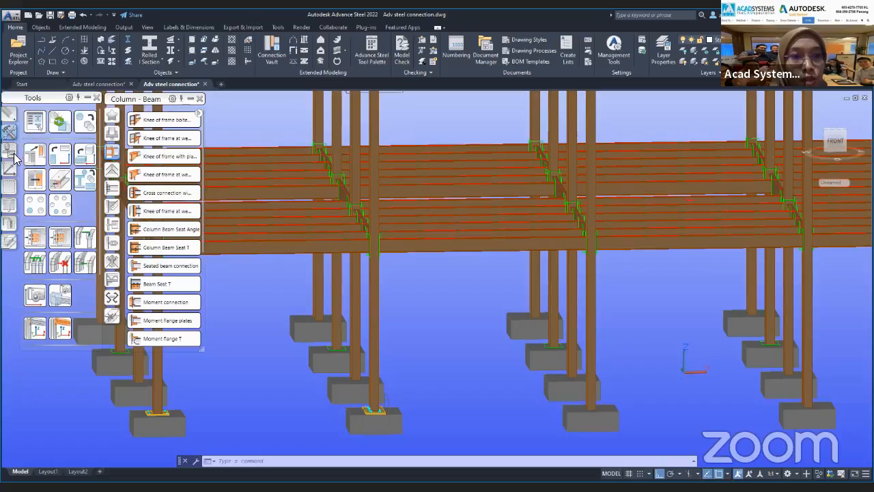
pyautogui.click(13, 154)
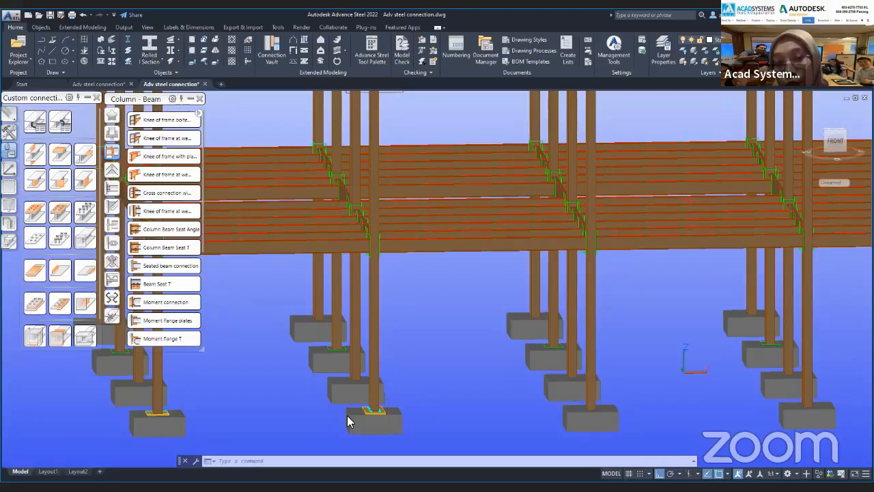
# Create a connection template with the "1 beam with end" definition method, using the front column with the anchored base plate as driver.
pyautogui.scroll(-5, 347, 415)
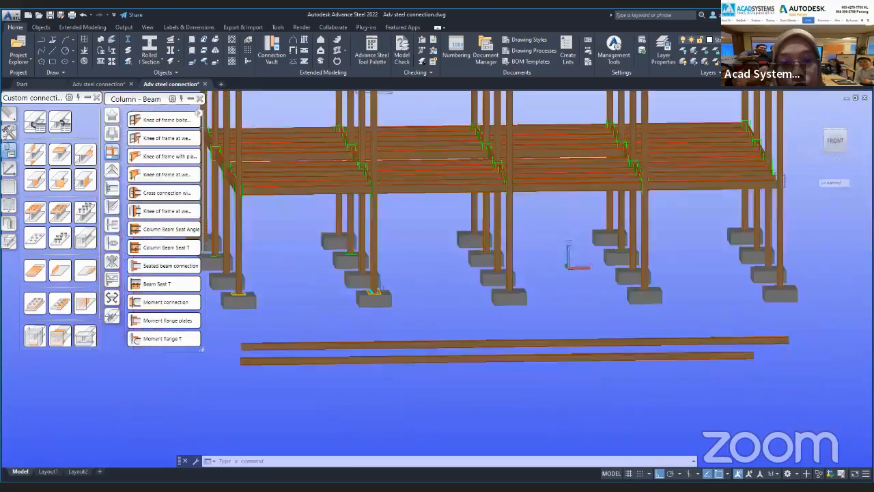
pyautogui.scroll(5, 366, 285)
pyautogui.scroll(3, 365, 287)
pyautogui.scroll(-3, 369, 300)
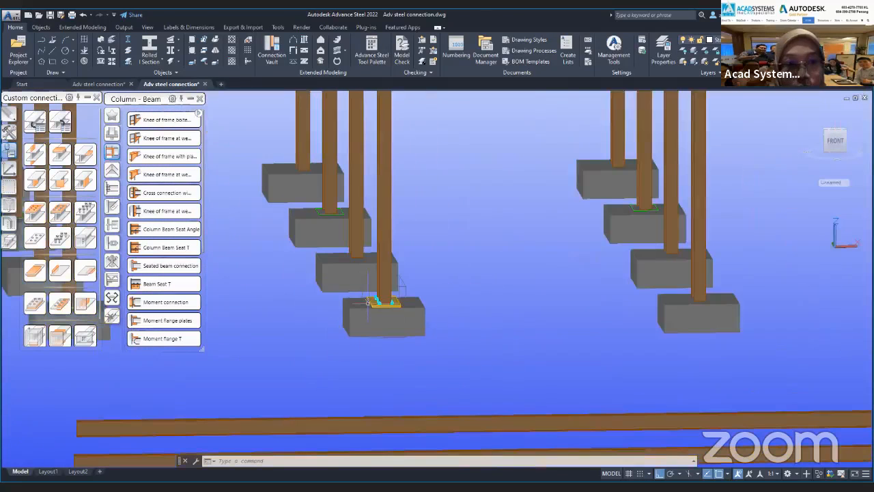
pyautogui.moveTo(341, 335); pyautogui.dragTo(453, 343, button='middle')
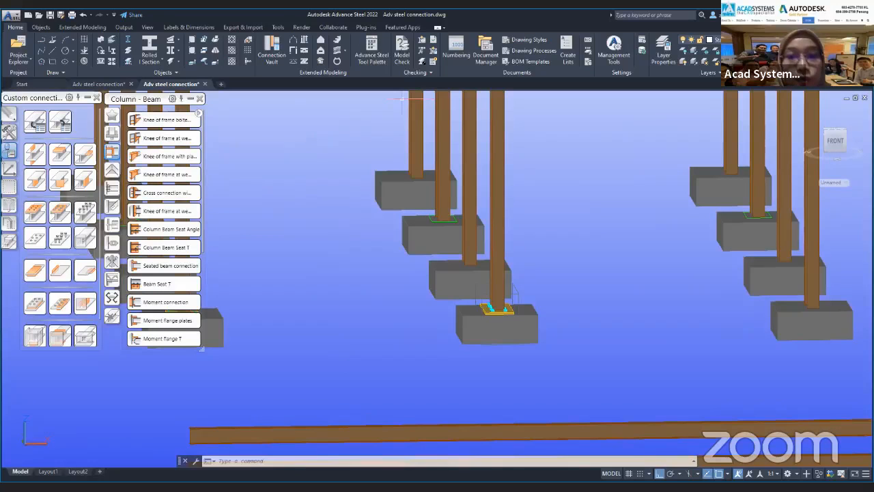
pyautogui.scroll(-5, 474, 389)
pyautogui.scroll(7, 477, 373)
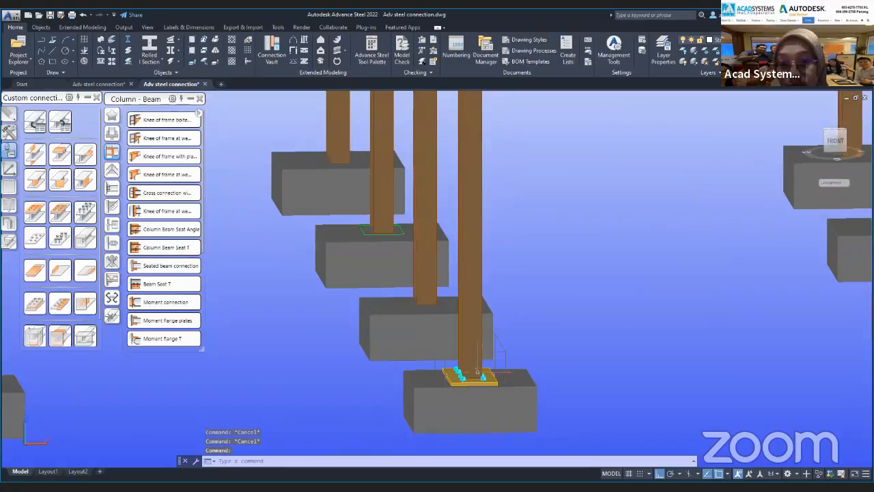
pyautogui.keyDown('shift'); pyautogui.moveTo(466, 381); pyautogui.dragTo(446, 348, button='middle'); pyautogui.keyUp('shift')
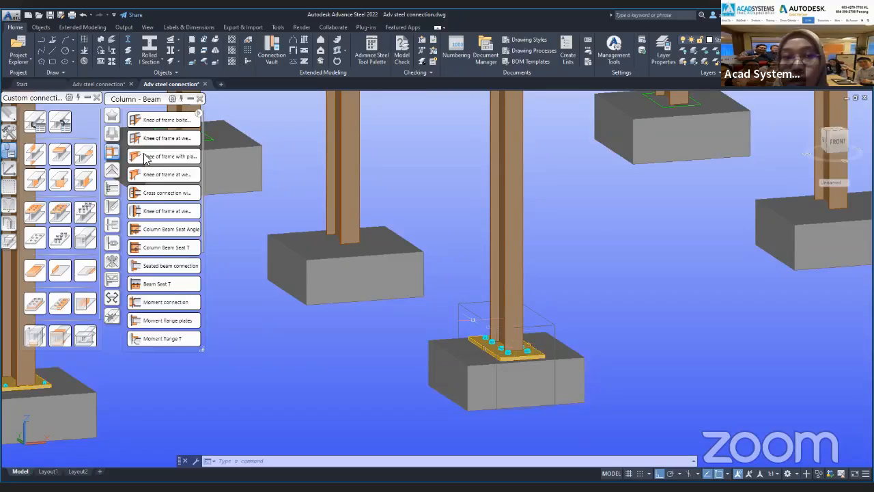
pyautogui.click(35, 123)
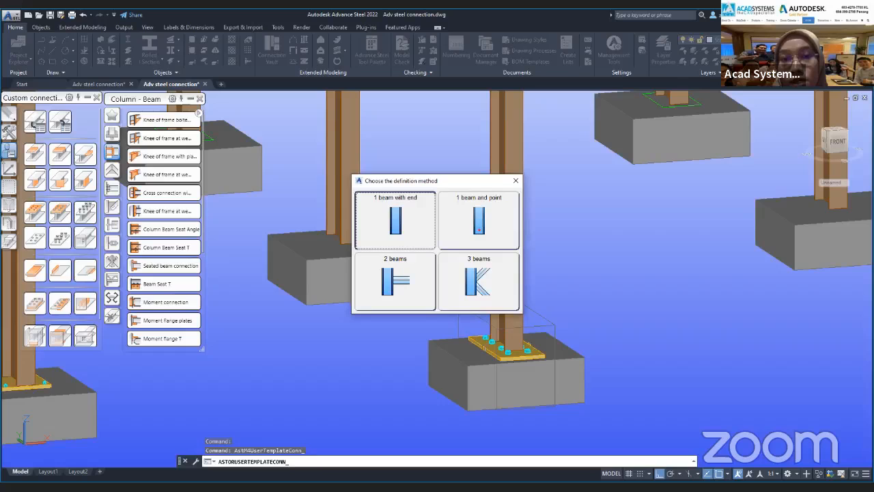
pyautogui.click(395, 220)
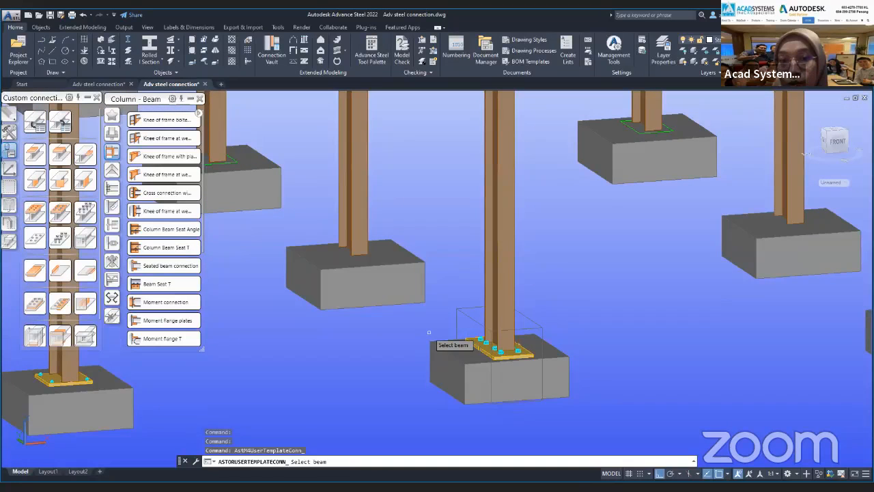
pyautogui.click(498, 269)
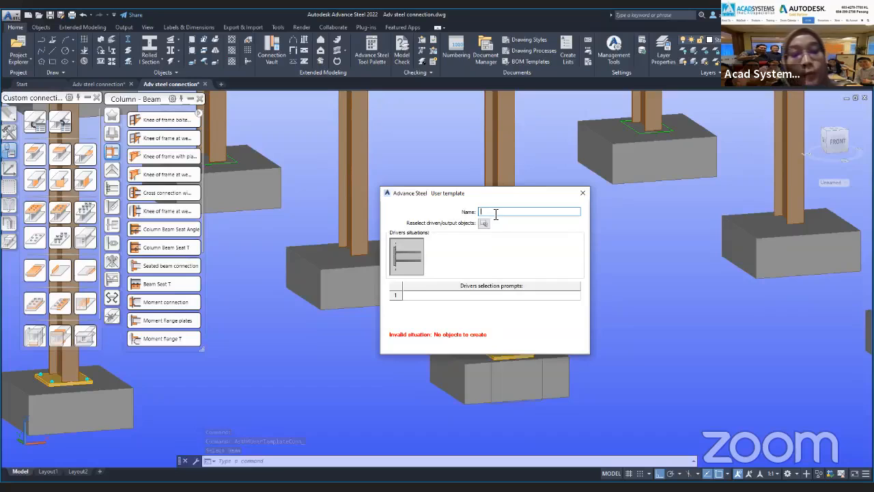
# Name the user template "Company end beam".
pyautogui.write('cOMPANY')
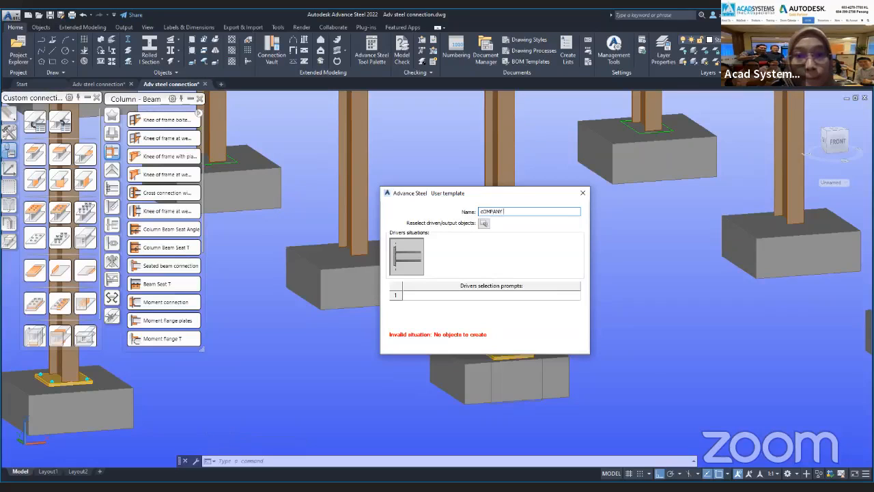
pyautogui.press('BackSpace')
pyautogui.press('BackSpace')
pyautogui.press('BackSpace')
pyautogui.press('BackSpace')
pyautogui.press('BackSpace')
pyautogui.press('BackSpace')
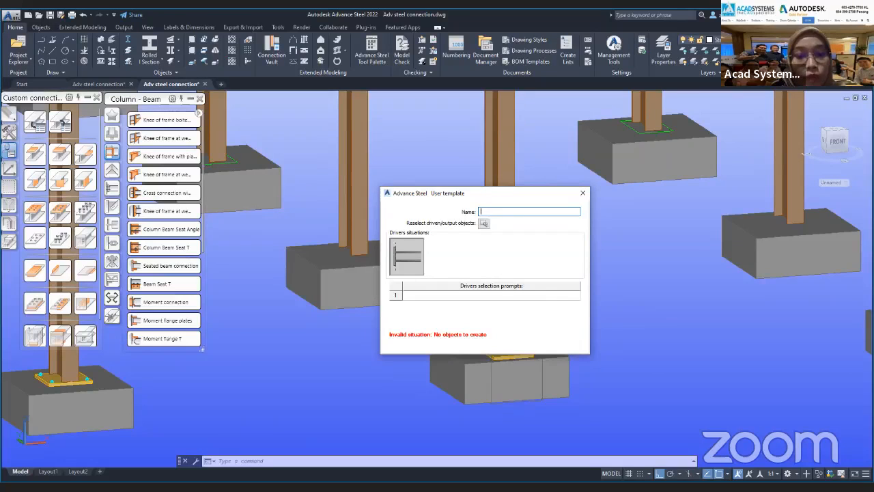
pyautogui.write('Company end beam,')
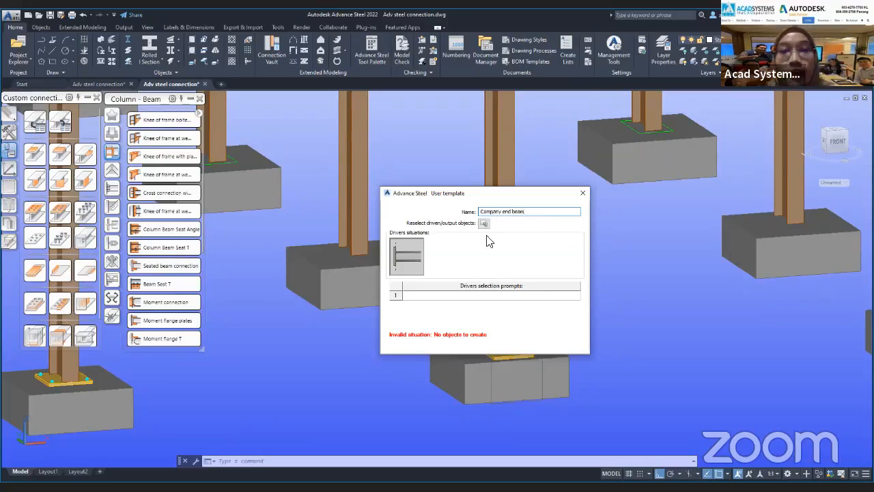
pyautogui.press('BackSpace')
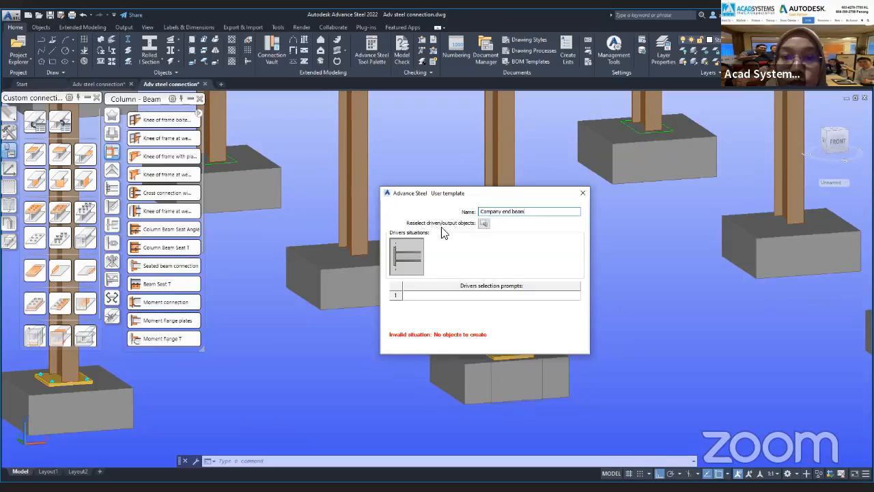
# Assign the base plate connection objects at the foot of the driver column as the template's output objects.
pyautogui.click(483, 224)
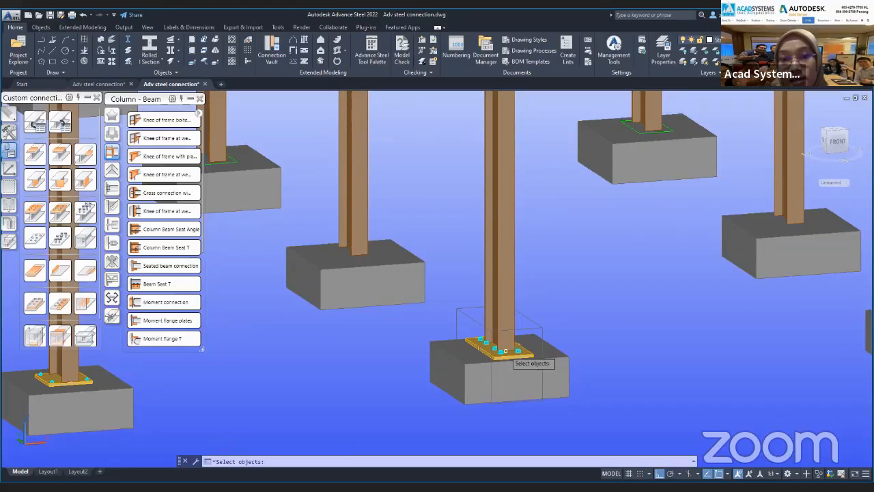
pyautogui.moveTo(447, 334)
pyautogui.mouseDown()
pyautogui.moveTo(441, 310)
pyautogui.moveTo(426, 333)
pyautogui.mouseUp()
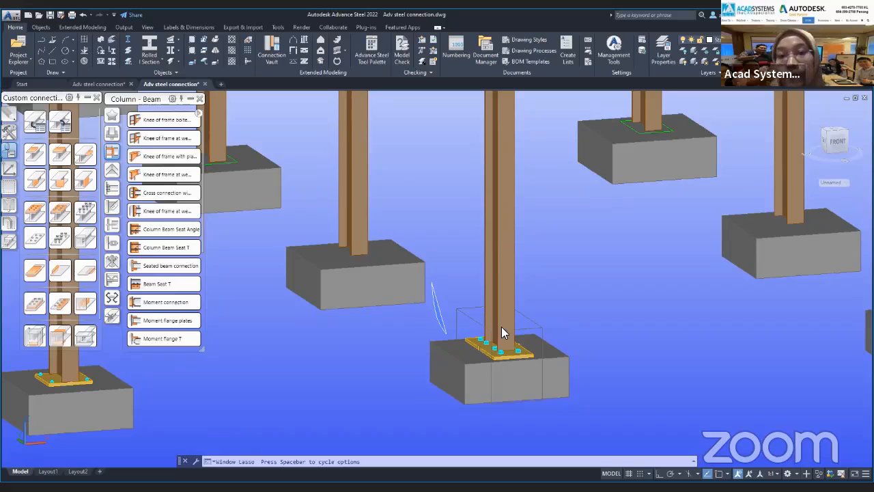
pyautogui.moveTo(502, 327); pyautogui.dragTo(502, 326)
pyautogui.press('Return')
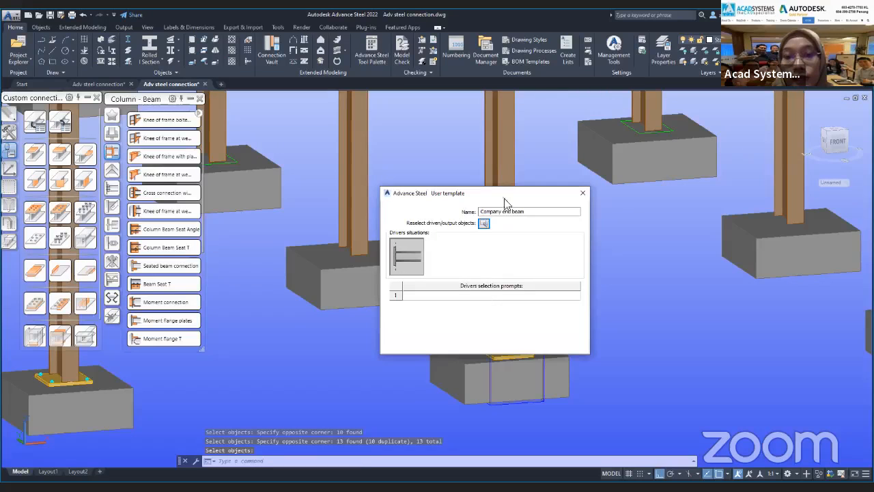
# Set the first driver selection prompt to "Beam" and close the user template dialog.
pyautogui.moveTo(505, 193); pyautogui.dragTo(727, 160)
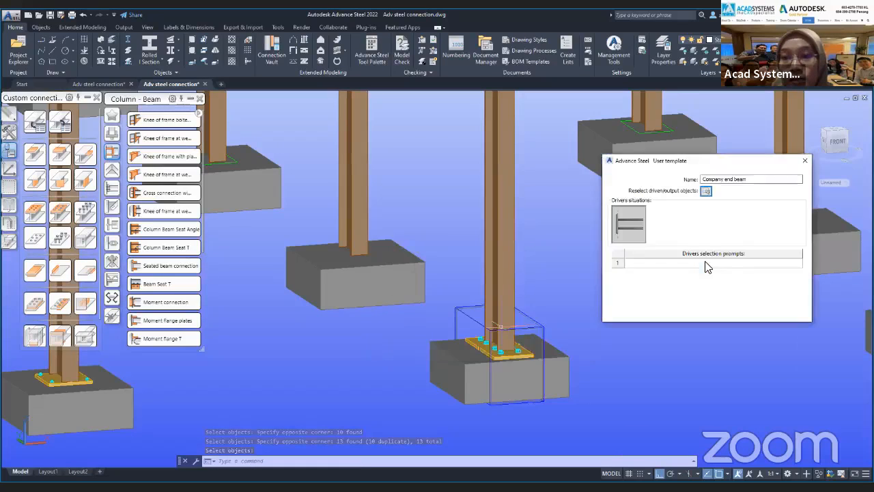
pyautogui.click(709, 268)
pyautogui.click(699, 261)
pyautogui.write('S')
pyautogui.write('eam')
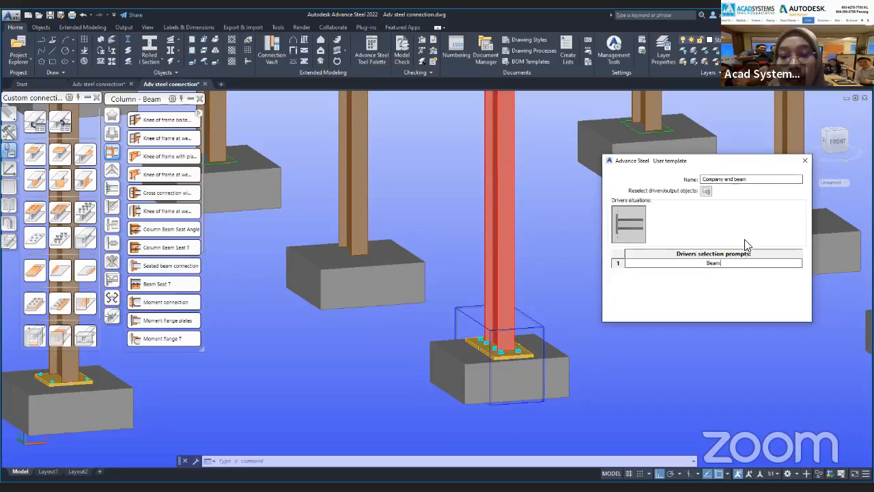
pyautogui.click(806, 161)
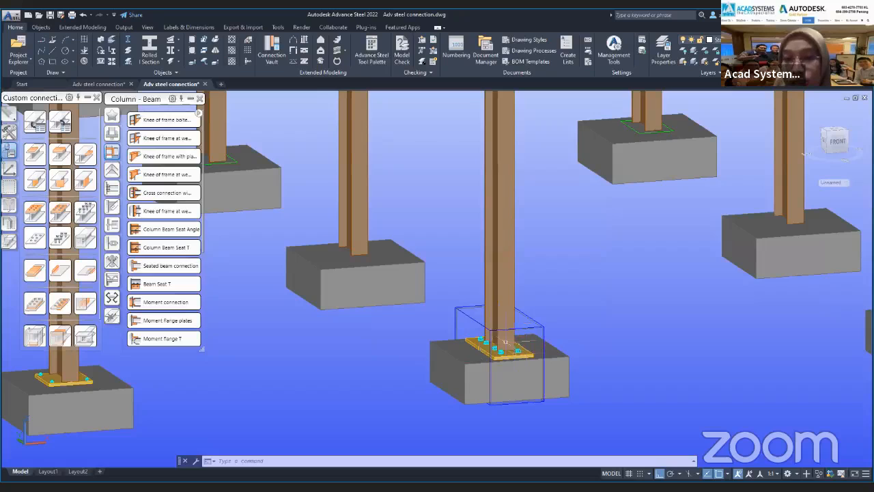
# Try to insert the "Company end beam" connection template on the column behind the driver column.
pyautogui.moveTo(516, 350)
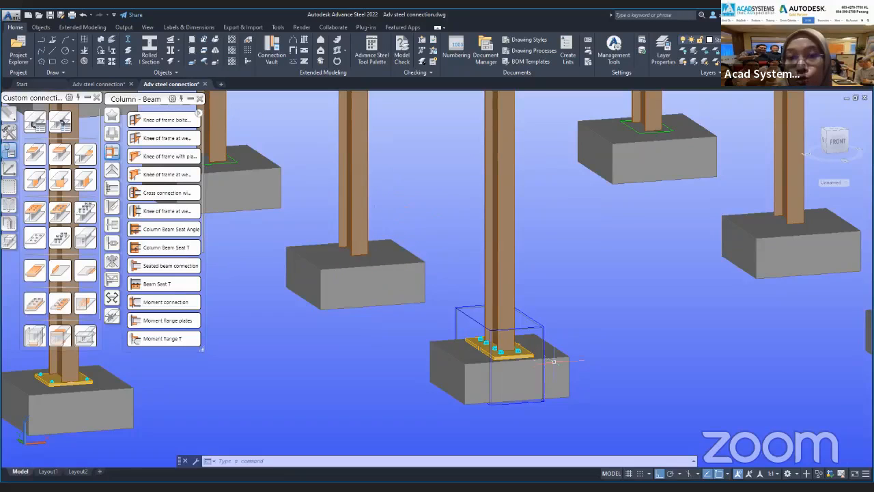
pyautogui.click(60, 130)
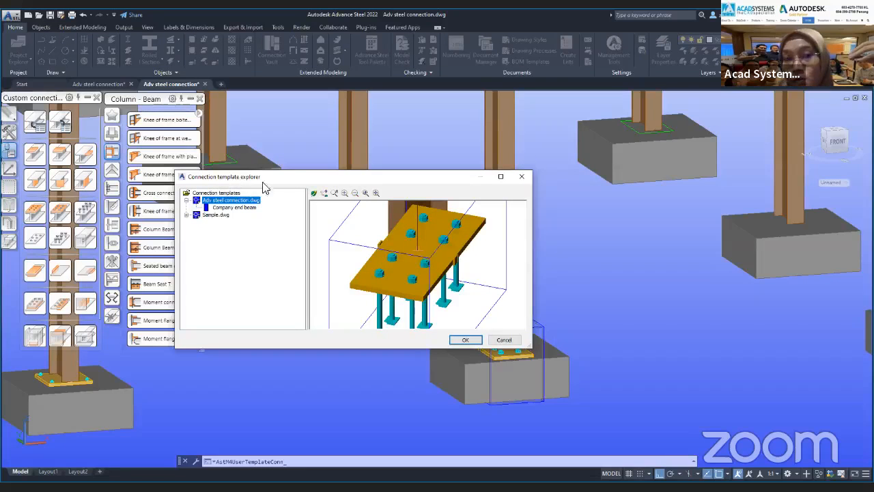
pyautogui.click(225, 209)
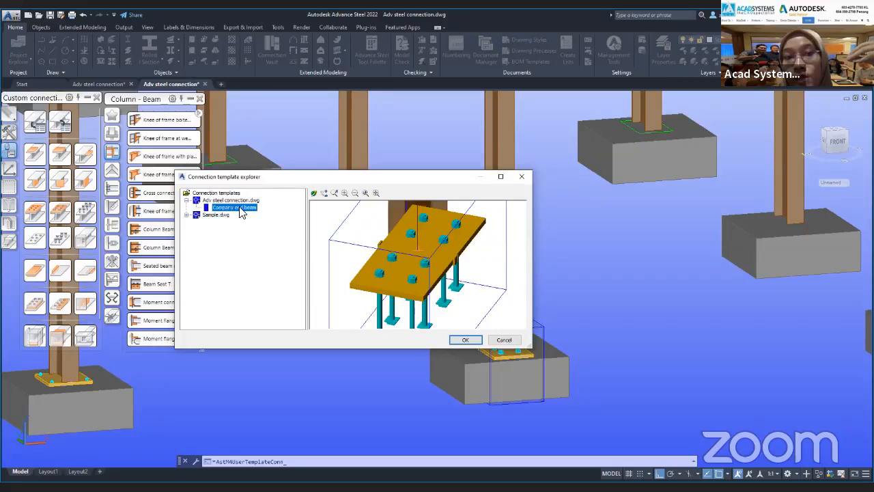
pyautogui.click(467, 342)
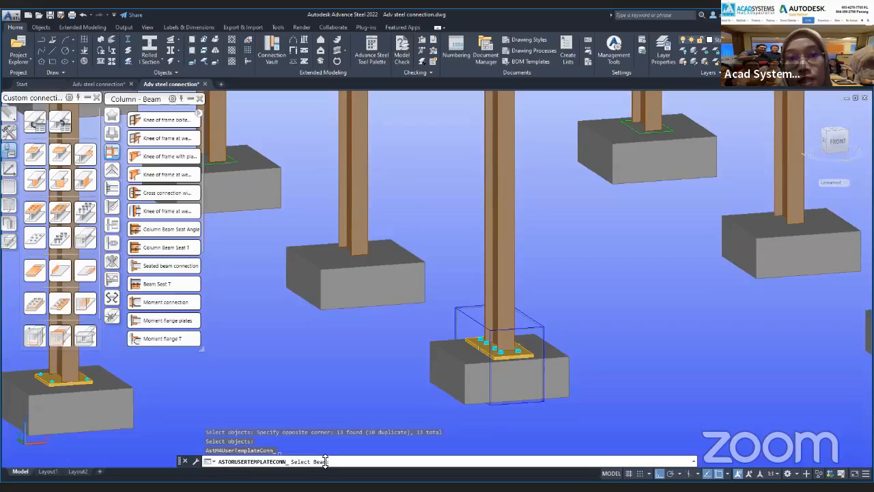
pyautogui.click(352, 203)
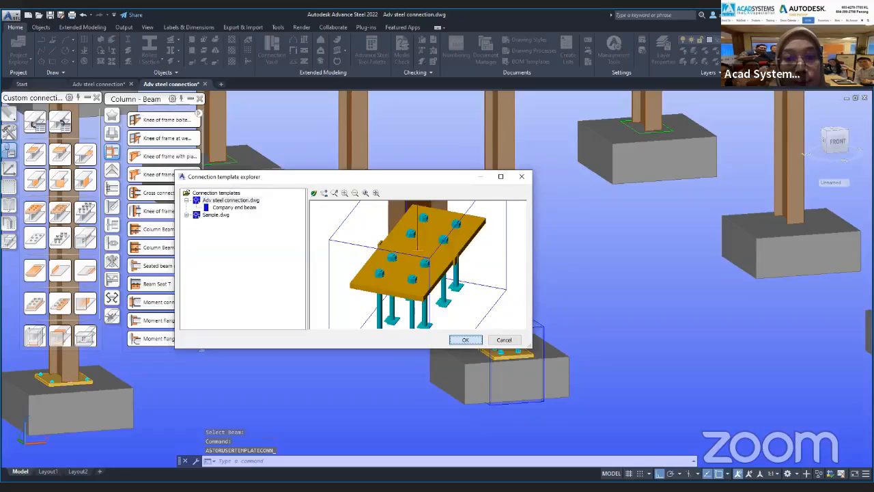
pyautogui.click(461, 340)
pyautogui.scroll(-4, 449, 342)
pyautogui.press('Escape')
pyautogui.scroll(3, 423, 314)
pyautogui.moveTo(410, 301); pyautogui.dragTo(507, 319, button='middle')
pyautogui.moveTo(283, 357); pyautogui.dragTo(392, 317, button='middle')
pyautogui.scroll(-2, 392, 316)
pyautogui.moveTo(678, 318); pyautogui.dragTo(523, 319, button='middle')
pyautogui.click(61, 117)
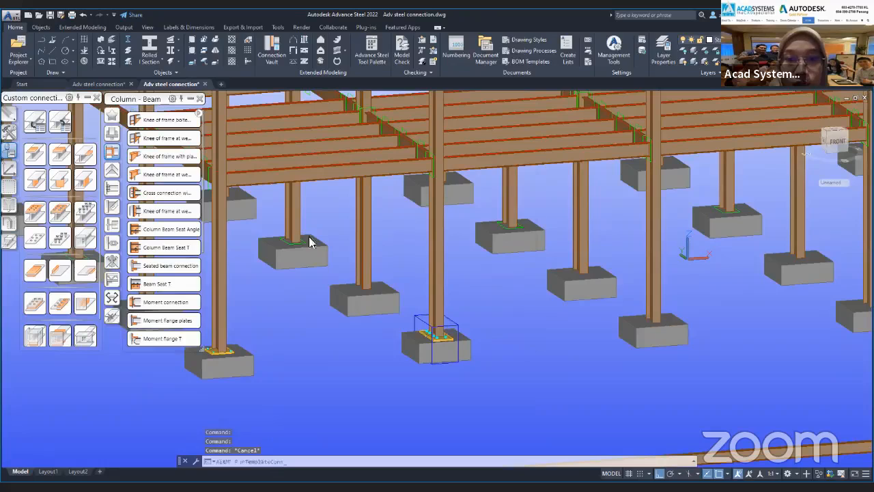
pyautogui.click(245, 208)
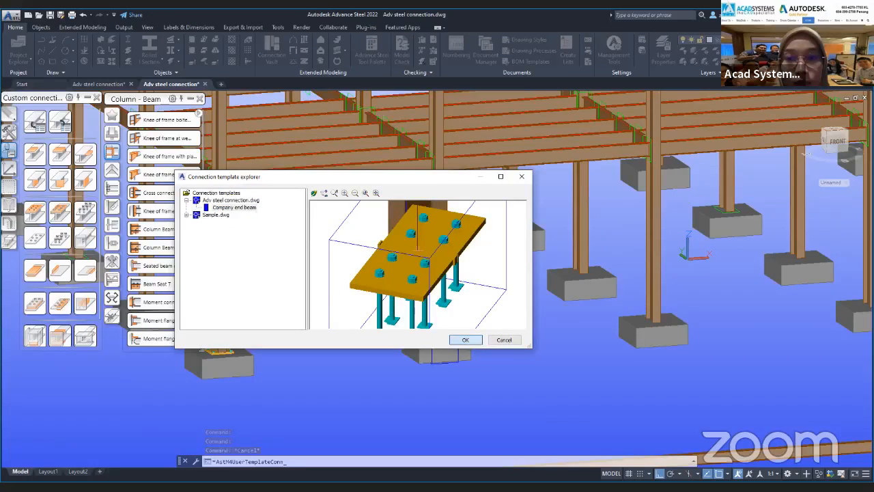
pyautogui.click(466, 340)
pyautogui.press('Escape')
pyautogui.scroll(4, 381, 393)
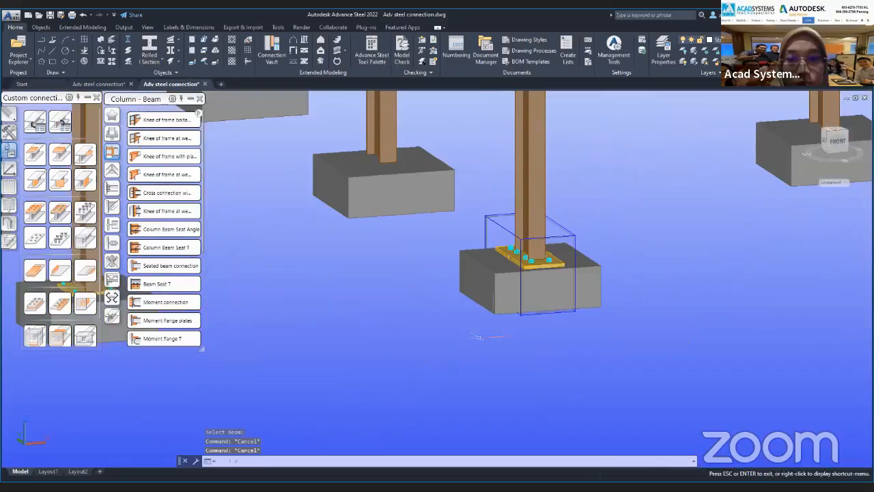
pyautogui.moveTo(492, 332); pyautogui.dragTo(480, 352, button='middle')
pyautogui.press('Escape')
pyautogui.scroll(-3, 478, 334)
pyautogui.press('Escape')
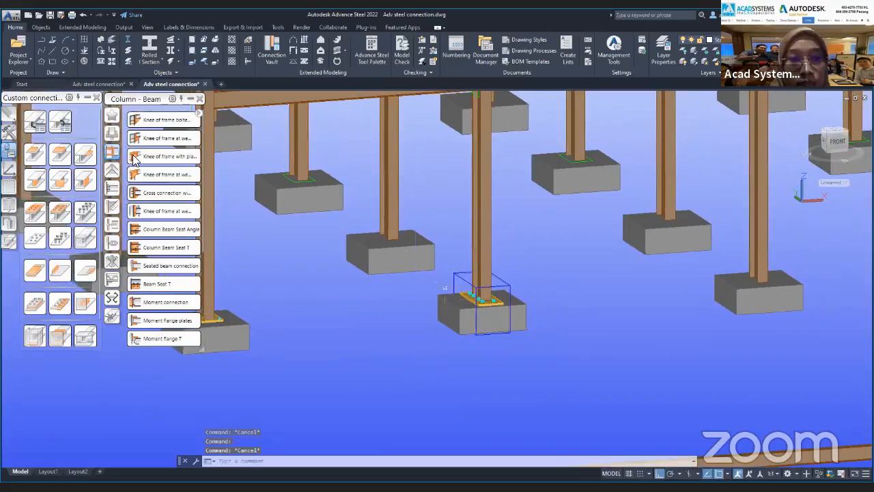
# Create another connection template with the "1 beam with end" method on the front anchored column and name it "End beam".
pyautogui.click(32, 127)
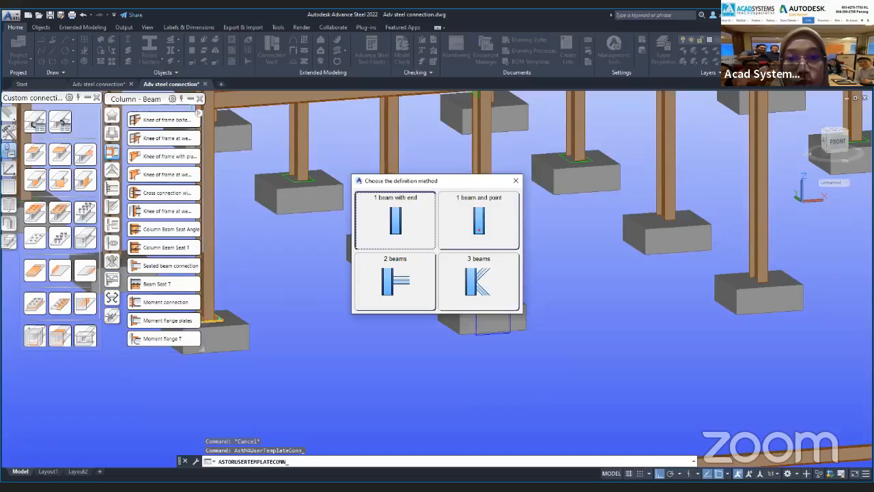
pyautogui.click(487, 228)
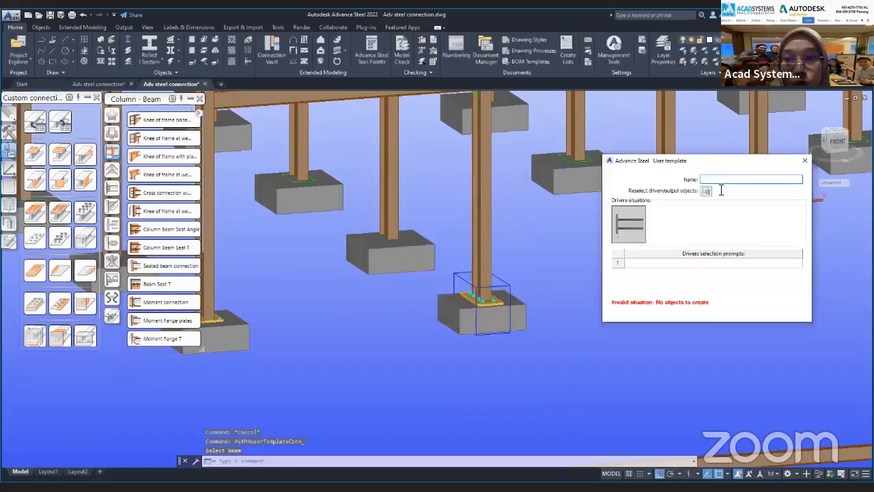
pyautogui.write('End beam')
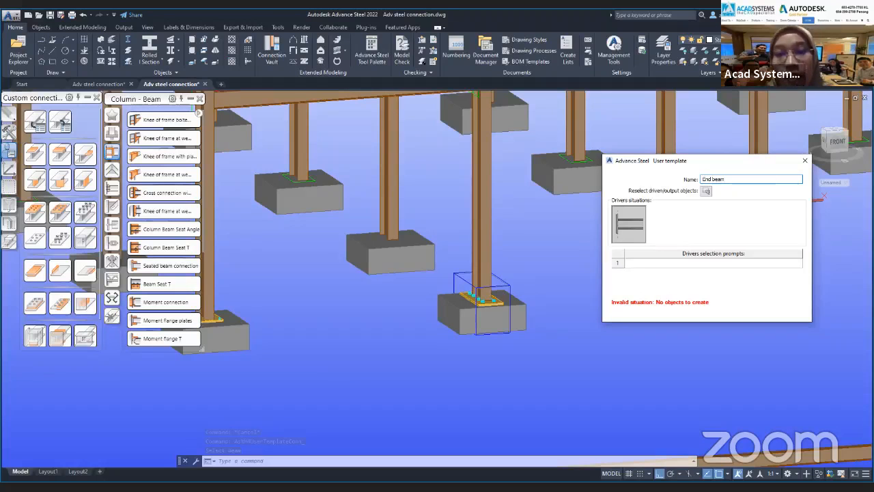
# Assign the base plate connection objects as the template's output and set the driver selection prompt to "Beam", closing the dialog.
pyautogui.click(697, 271)
pyautogui.write('Beam')
pyautogui.press('Return')
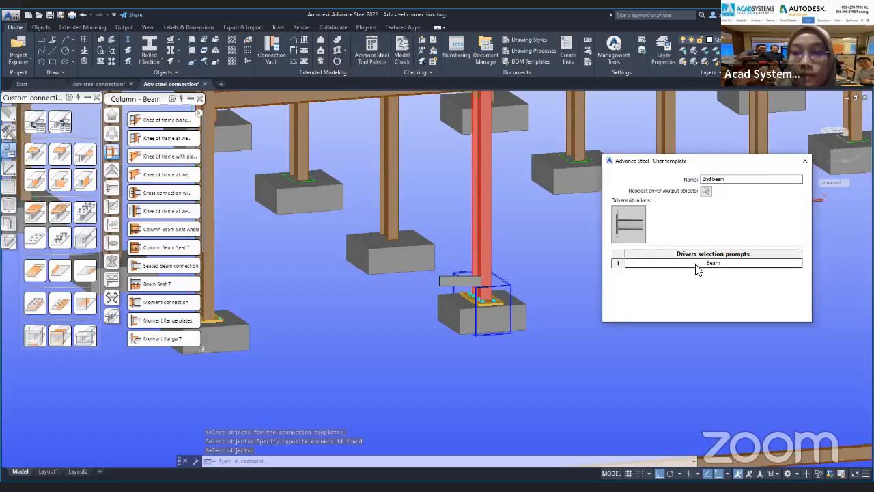
pyautogui.click(806, 160)
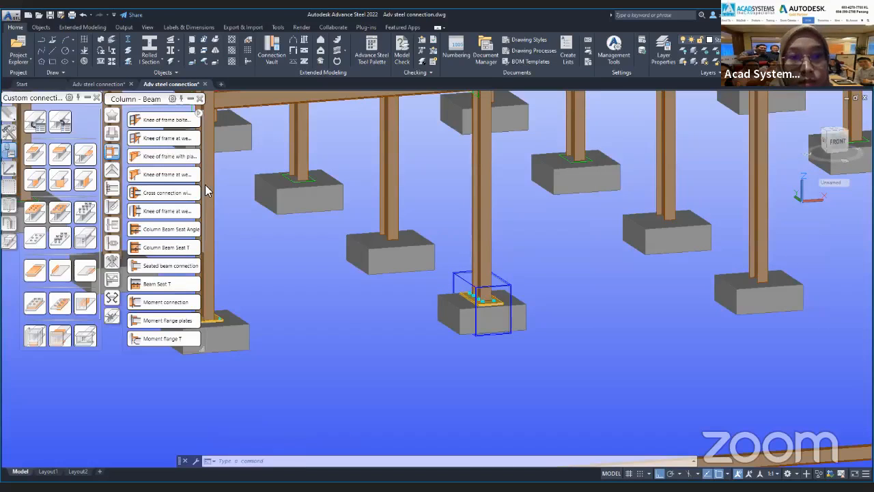
# Try to insert the "End beam" connection template on a column of the frame.
pyautogui.click(233, 215)
pyautogui.click(477, 339)
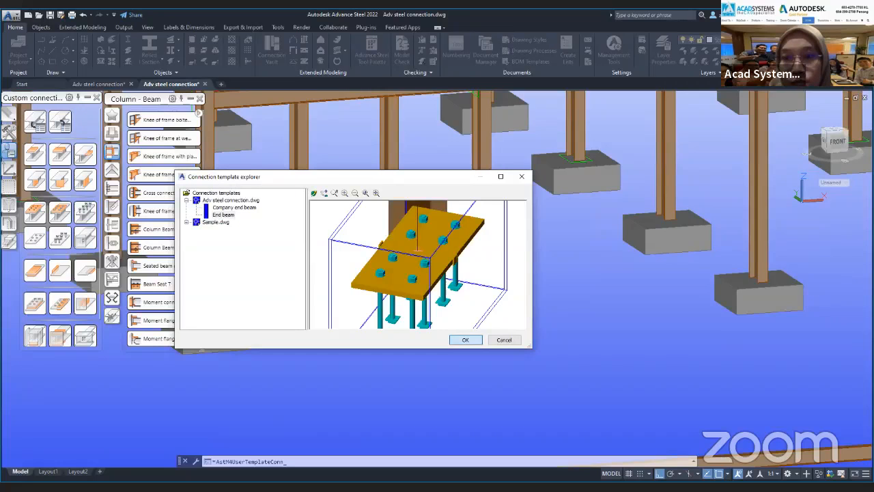
pyautogui.scroll(-2, 596, 349)
pyautogui.press('Escape')
pyautogui.press('Escape')
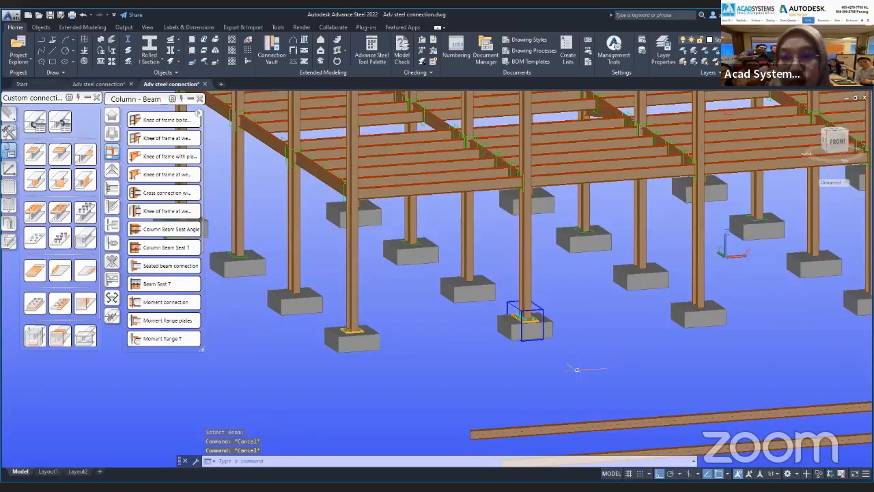
# In the other open drawing, try to insert its "end beam" template on a bare front column, and return to the original drawing.
pyautogui.scroll(-2, 567, 366)
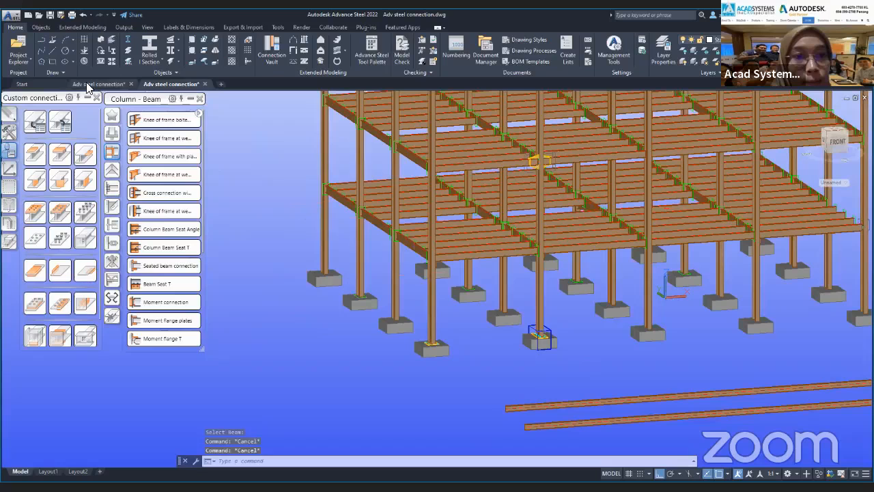
pyautogui.keyDown('shift'); pyautogui.moveTo(582, 209); pyautogui.dragTo(453, 301, button='middle'); pyautogui.keyUp('shift')
pyautogui.scroll(-2, 471, 315)
pyautogui.scroll(4, 444, 311)
pyautogui.press('Escape')
pyautogui.press('Escape')
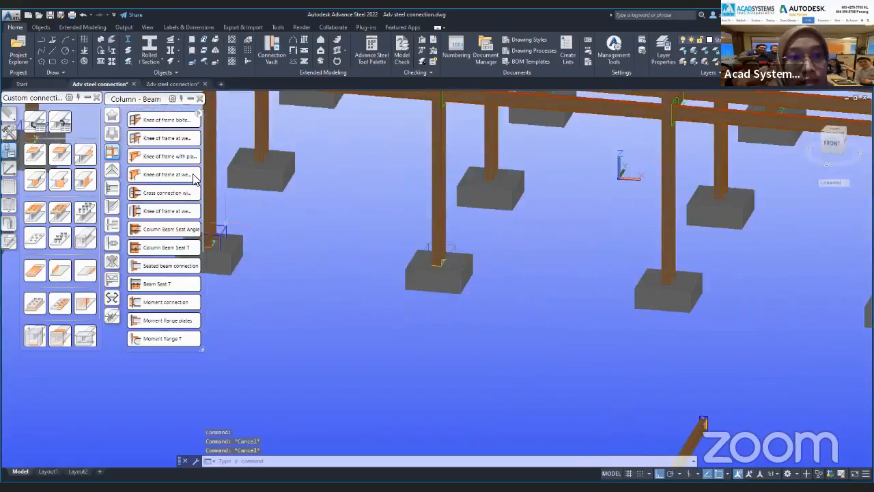
pyautogui.click(63, 128)
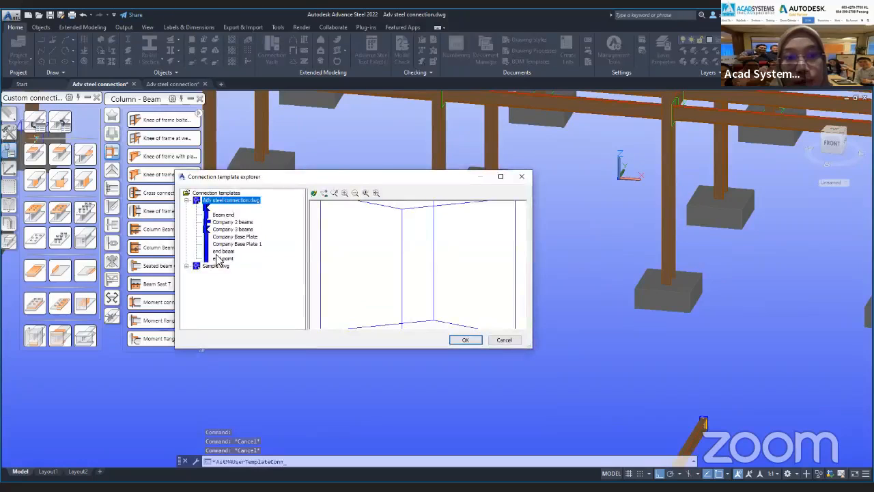
pyautogui.click(220, 251)
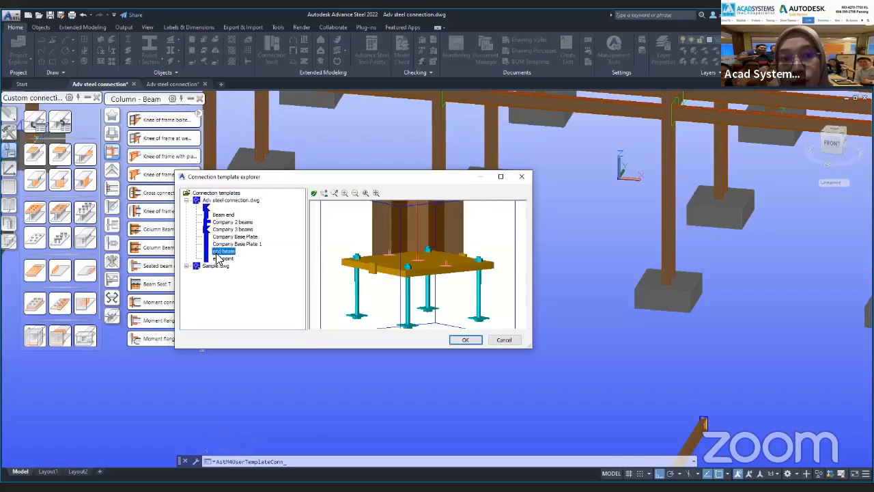
pyautogui.click(466, 340)
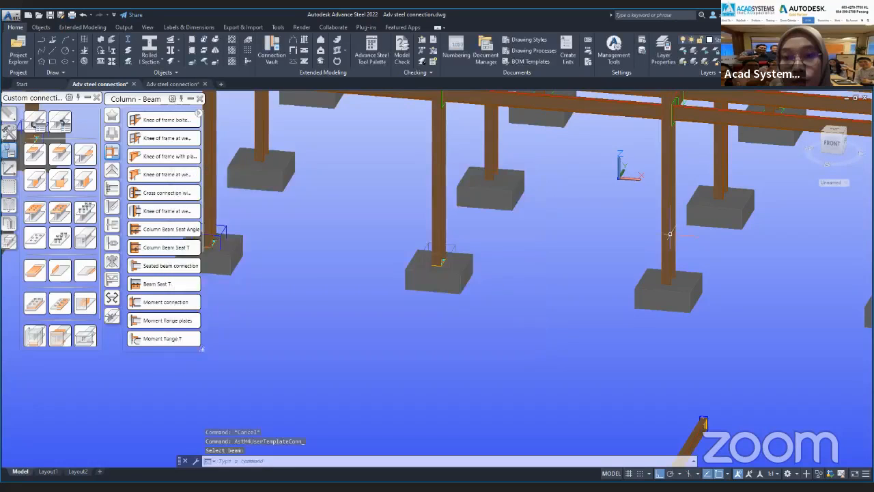
pyautogui.scroll(5, 657, 304)
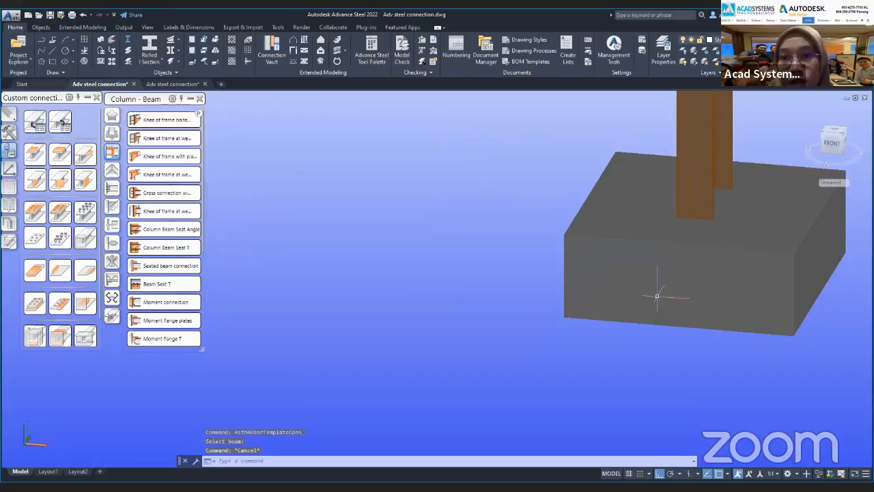
pyautogui.press('Escape')
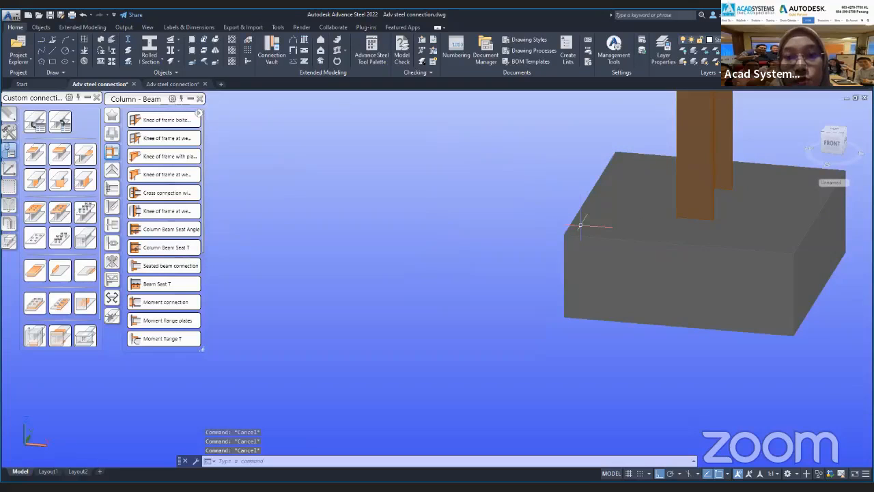
pyautogui.click(172, 84)
pyautogui.scroll(5, 542, 335)
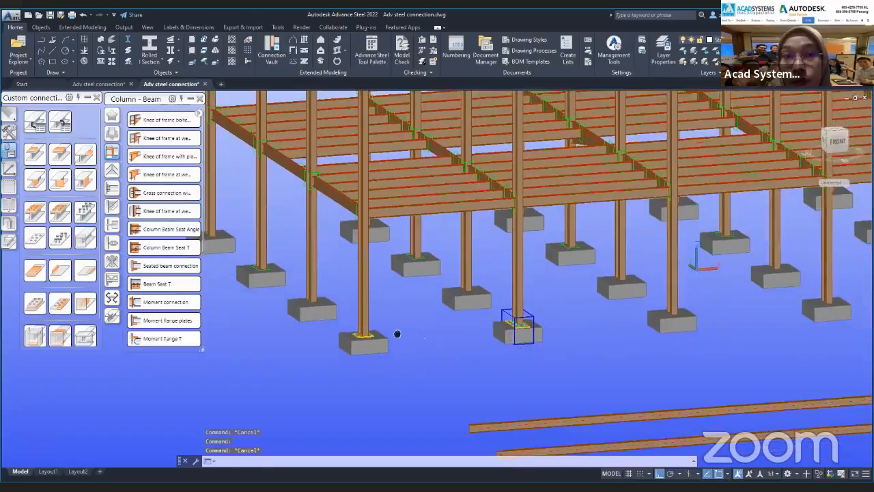
pyautogui.click(32, 124)
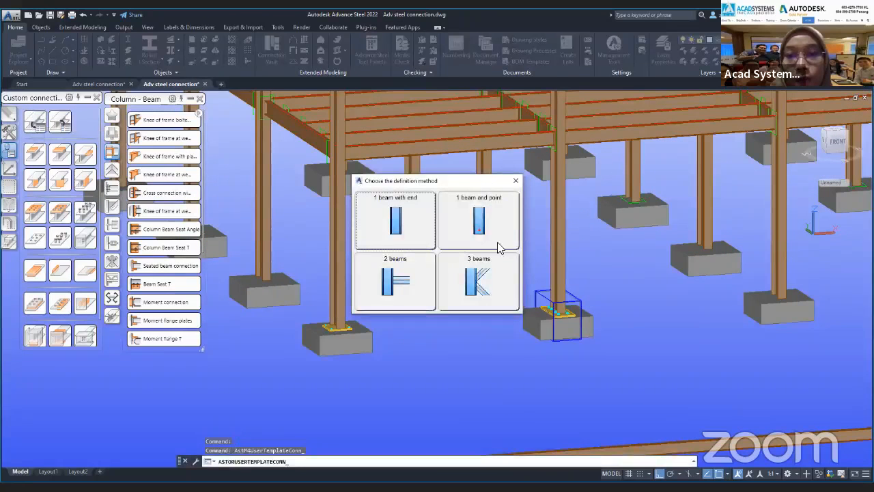
pyautogui.click(476, 222)
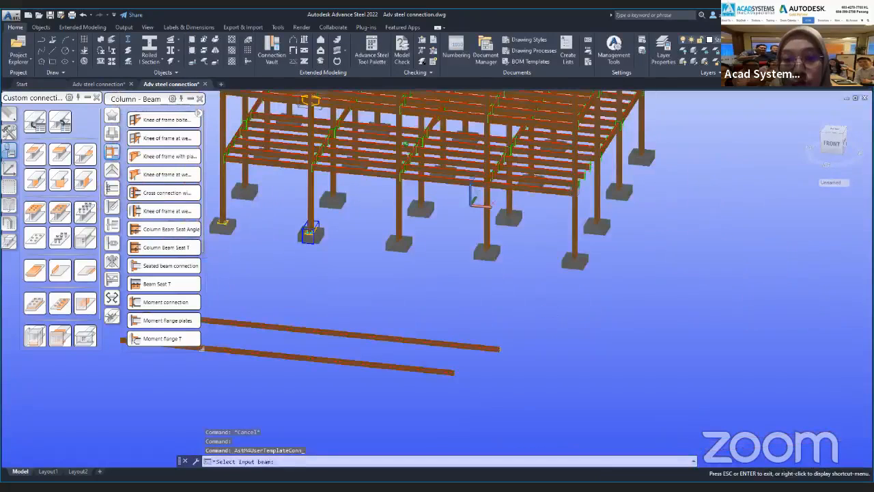
pyautogui.scroll(10, 501, 350)
pyautogui.keyDown('shift'); pyautogui.moveTo(432, 311); pyautogui.dragTo(373, 304, button='middle'); pyautogui.keyUp('shift')
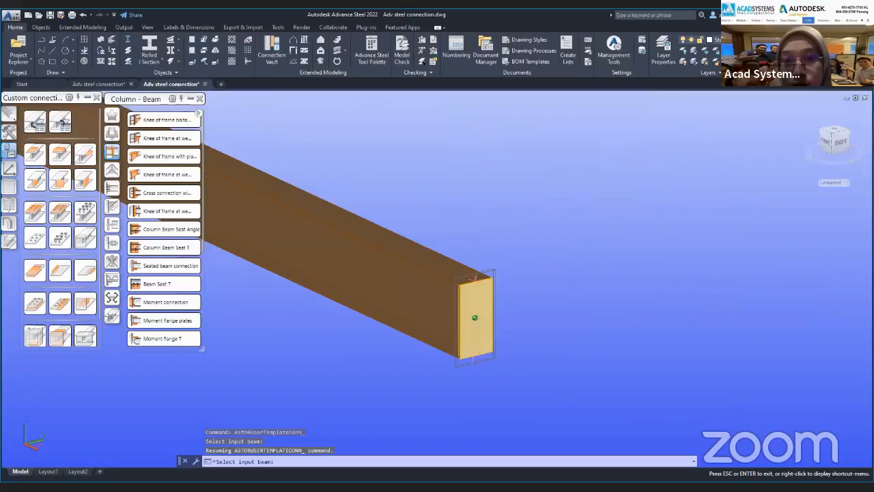
pyautogui.keyDown('shift'); pyautogui.moveTo(466, 326); pyautogui.dragTo(461, 327, button='middle'); pyautogui.keyUp('shift')
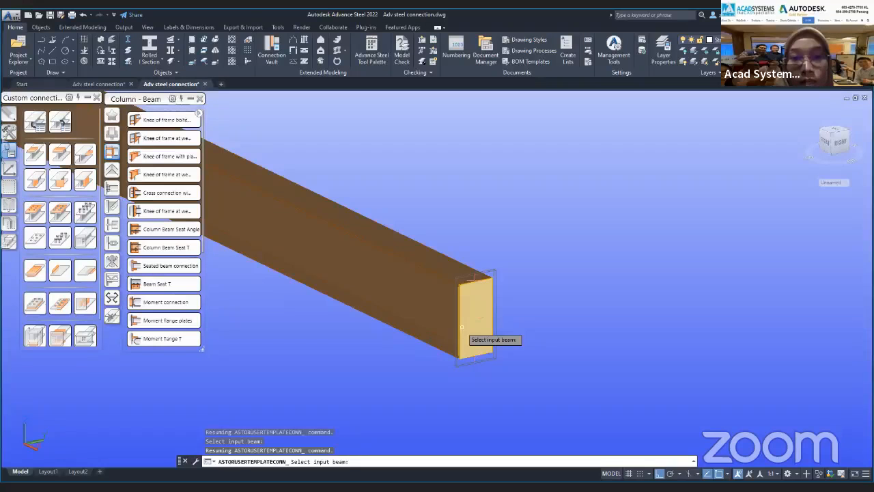
pyautogui.click(350, 234)
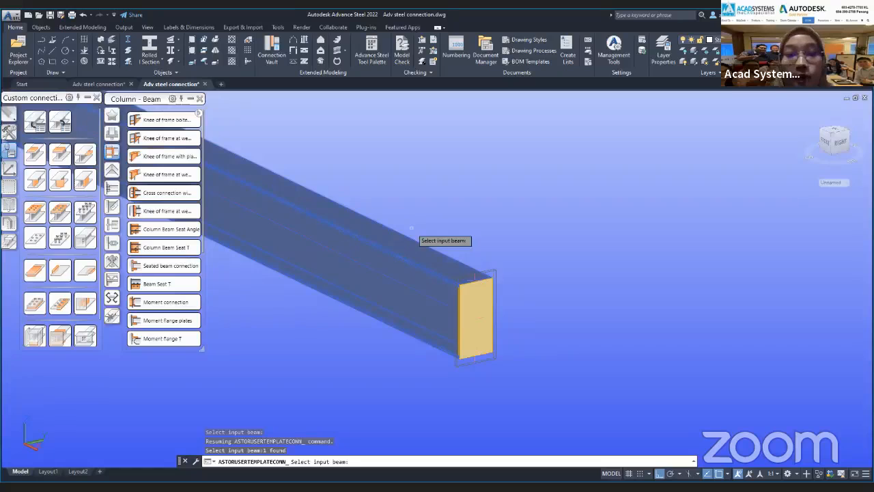
pyautogui.press('Return')
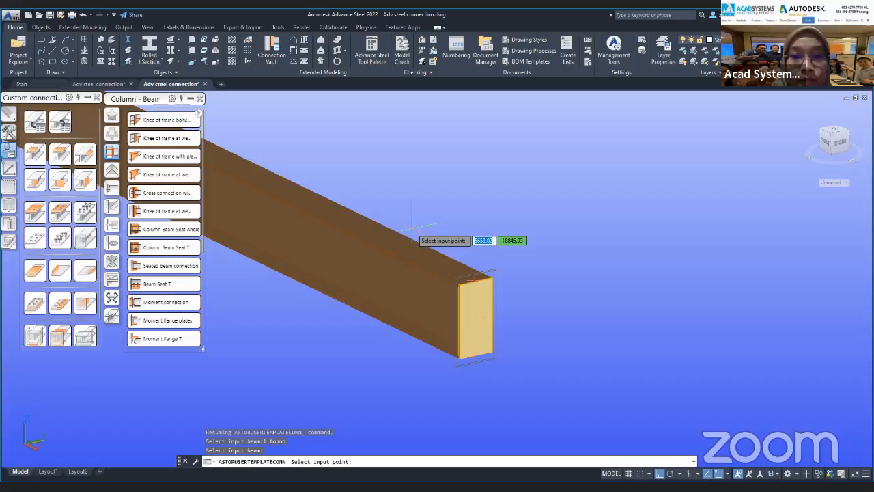
pyautogui.click(416, 224)
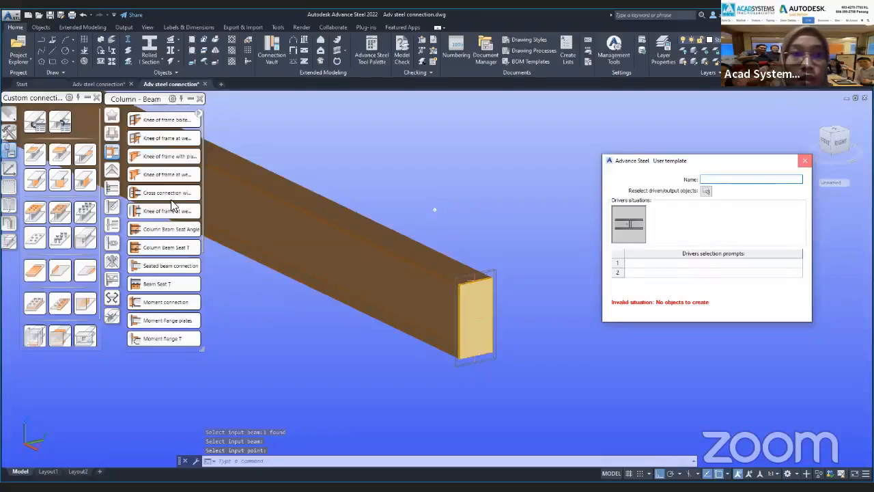
pyautogui.press('Escape')
pyautogui.press('Escape')
pyautogui.press('Escape')
# Create a connection template with the "1 beam and point" method, using the loose beam and a point at its end plate as drivers.
pyautogui.click(32, 122)
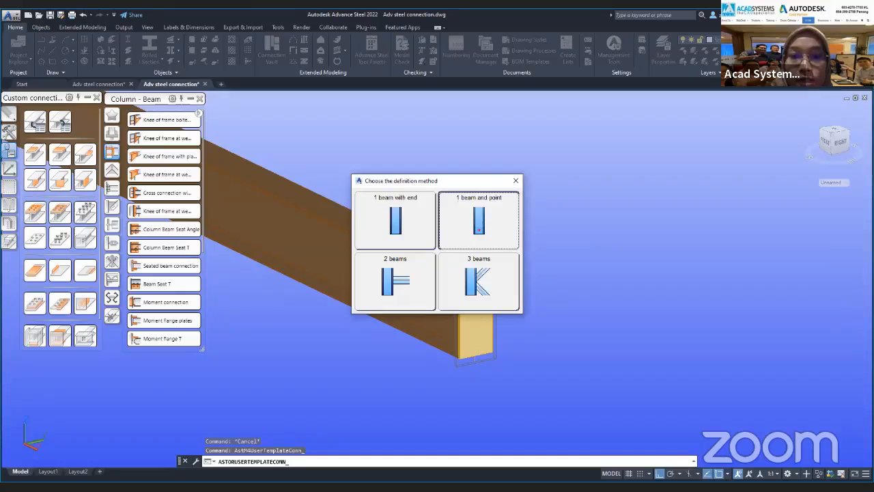
pyautogui.click(479, 220)
pyautogui.click(405, 263)
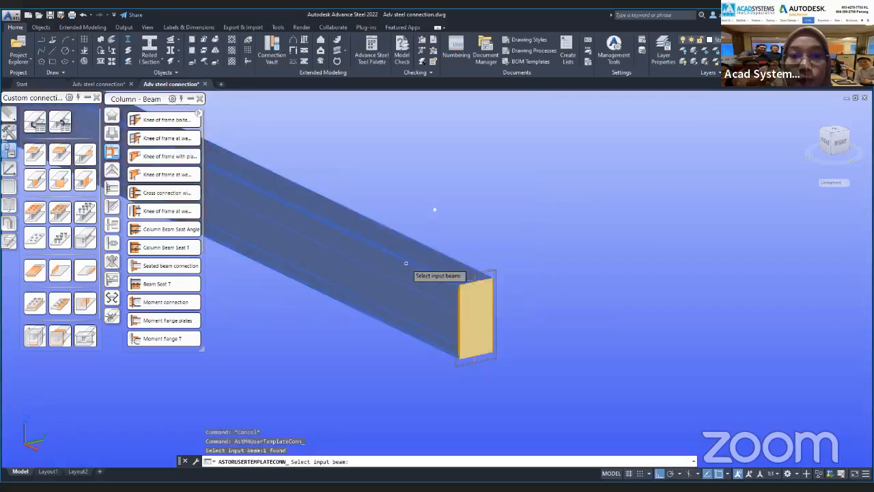
pyautogui.rightClick(441, 354)
pyautogui.keyDown('shift'); pyautogui.moveTo(564, 305); pyautogui.dragTo(505, 345, button='middle'); pyautogui.keyUp('shift')
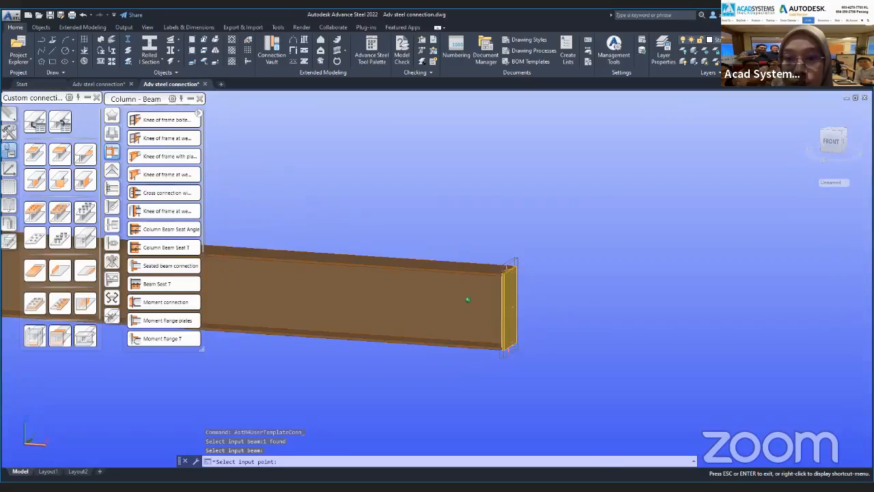
pyautogui.scroll(3, 509, 308)
pyautogui.click(623, 375)
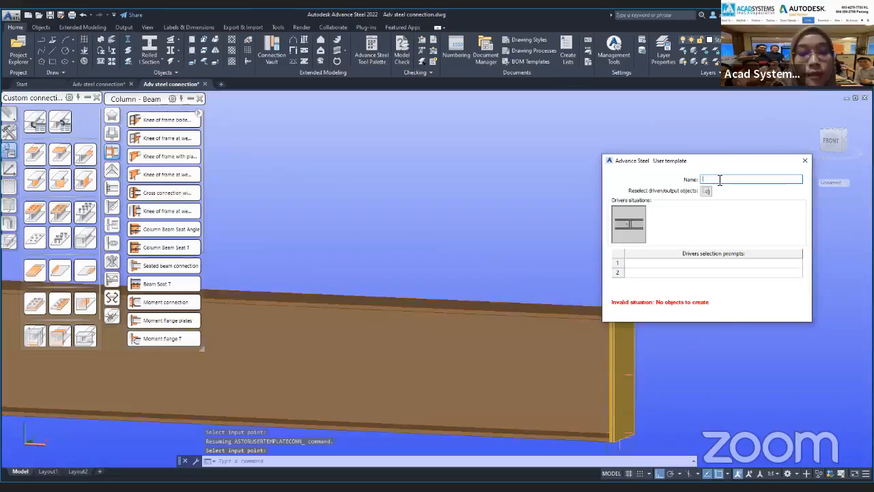
# Name the connection template "Company beam point" and assign the end plate connection objects at the loose beam's end as its output.
pyautogui.write('Co')
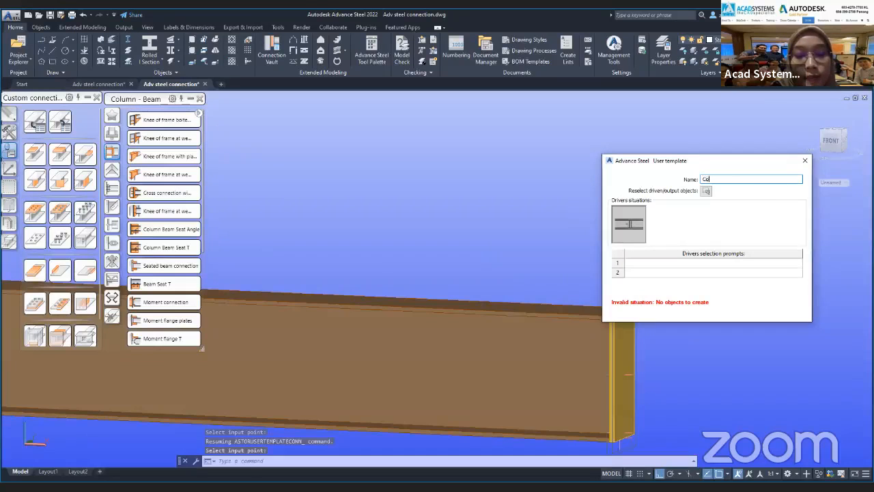
pyautogui.write('mpan')
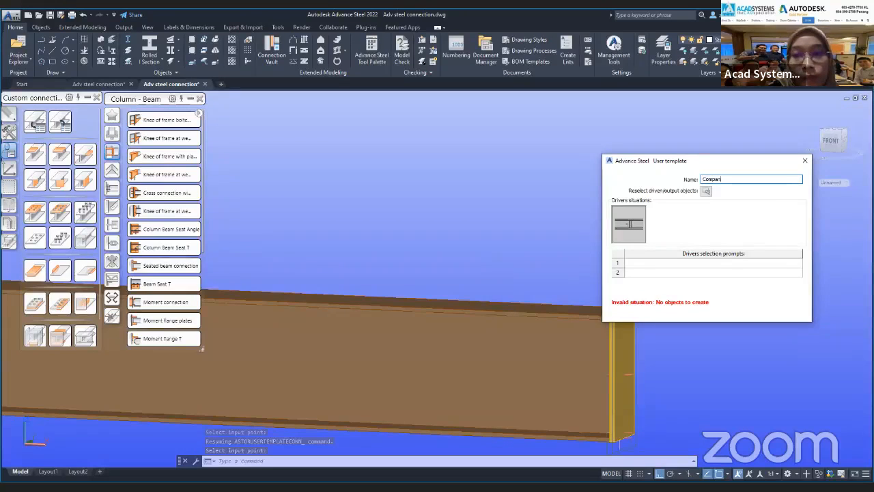
pyautogui.write('y beam point')
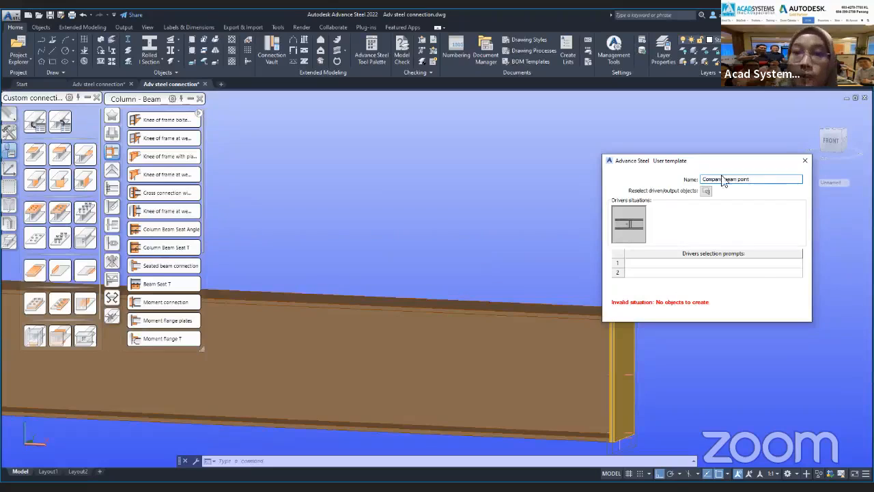
pyautogui.click(706, 192)
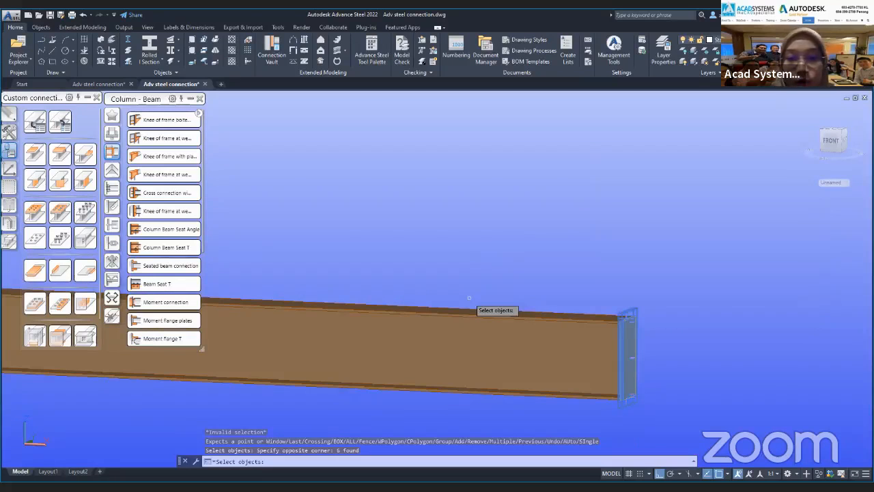
pyautogui.press('Return')
# Set the template's driver selection prompts to "Beam" and "Reference Point", and close the template dialogs.
pyautogui.click(732, 265)
pyautogui.write('Beam')
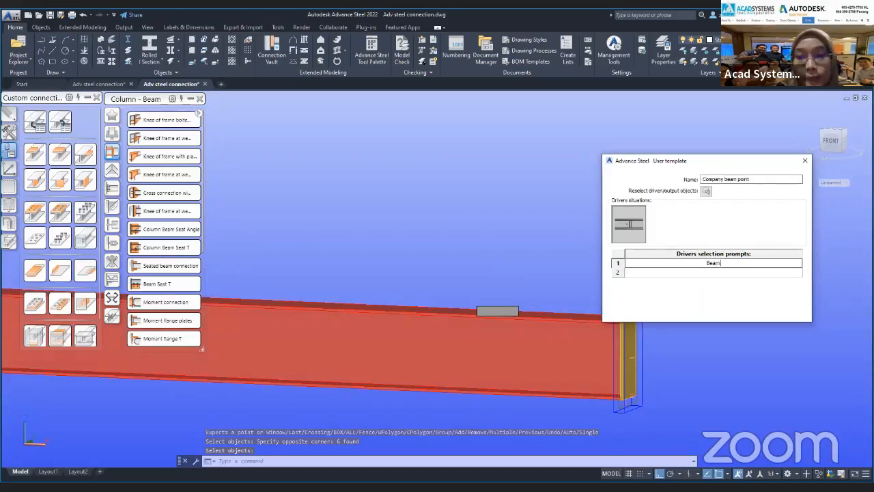
pyautogui.click(734, 272)
pyautogui.write('Re')
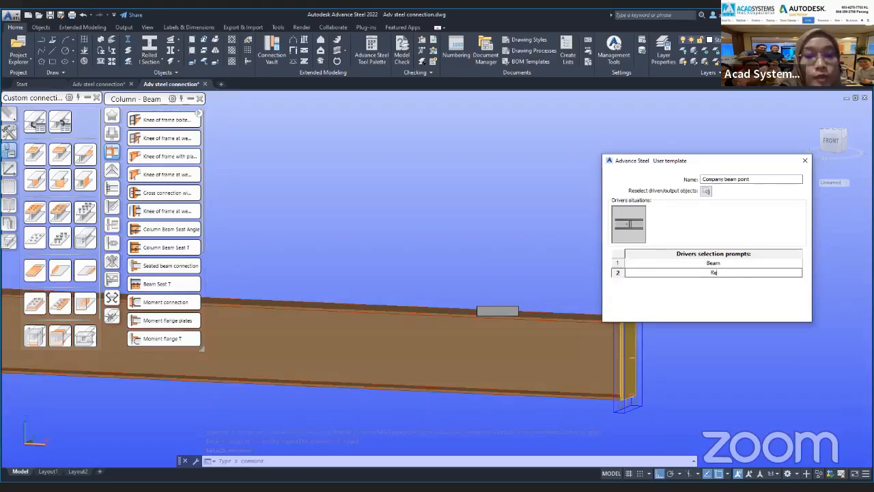
pyautogui.write('ference Ponyt')
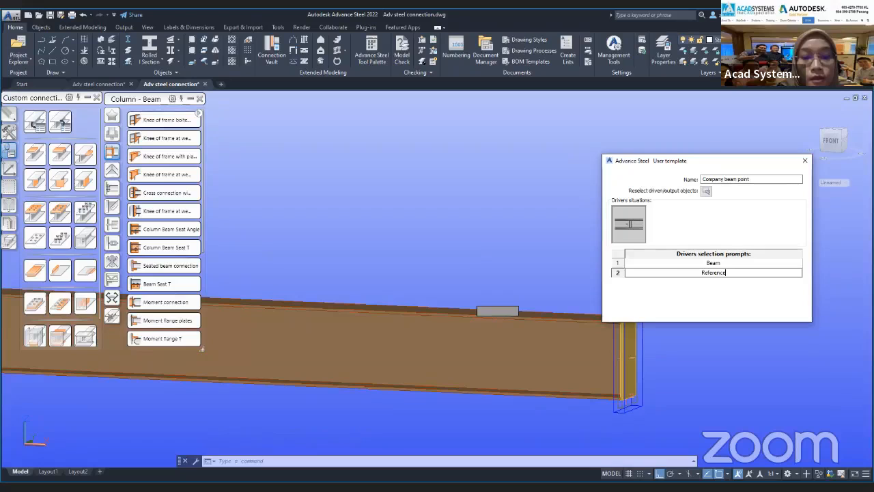
pyautogui.press('BackSpace')
pyautogui.press('BackSpace')
pyautogui.press('BackSpace')
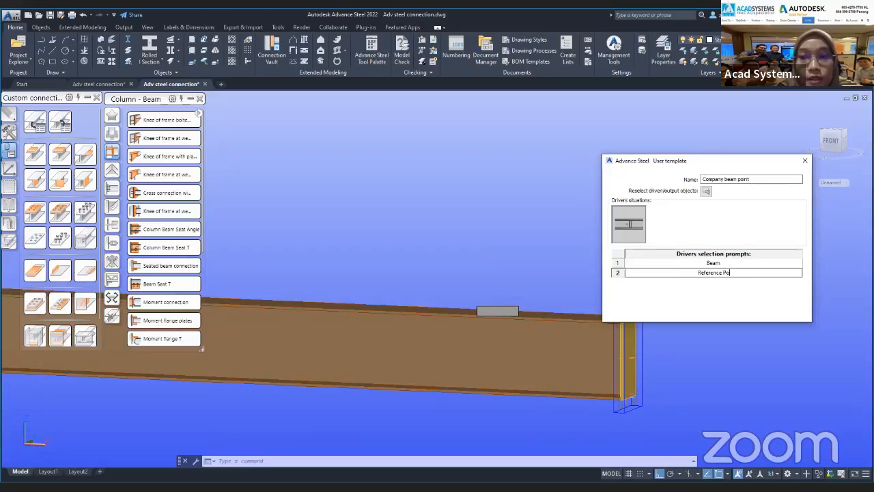
pyautogui.write('int')
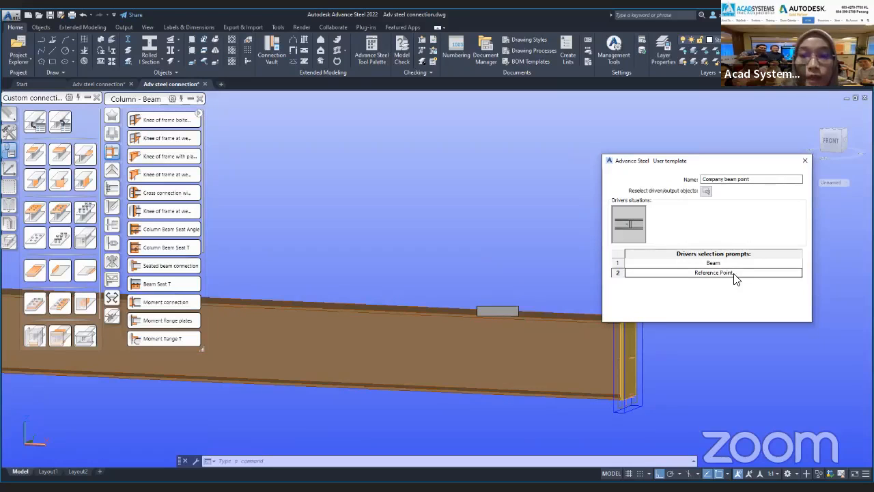
pyautogui.click(806, 163)
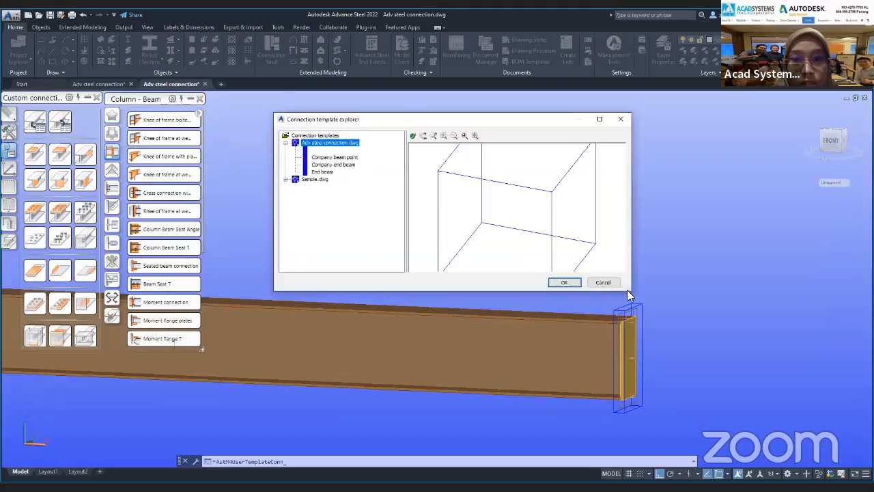
pyautogui.click(603, 283)
# Create a connection template with the "2 beams" method, using the outer column and the beam bolted to it as drivers.
pyautogui.scroll(-8, 557, 320)
pyautogui.moveTo(325, 354); pyautogui.dragTo(536, 337, button='middle')
pyautogui.scroll(-5, 537, 338)
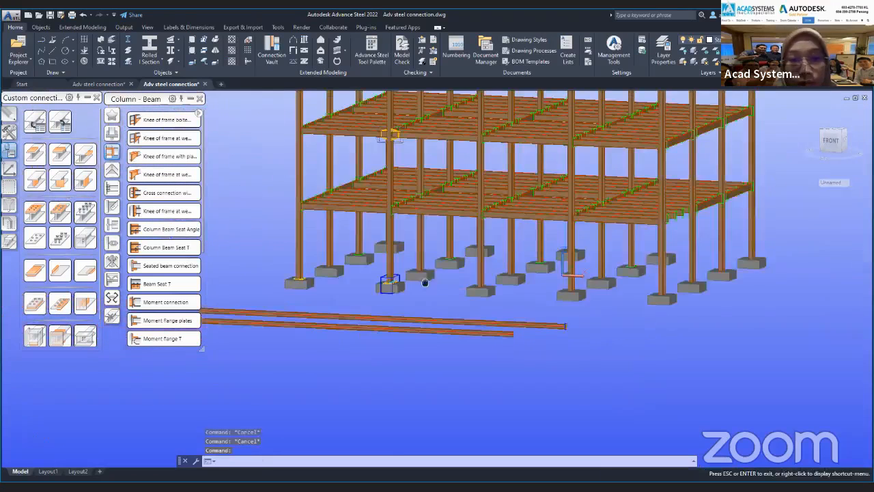
pyautogui.click(35, 123)
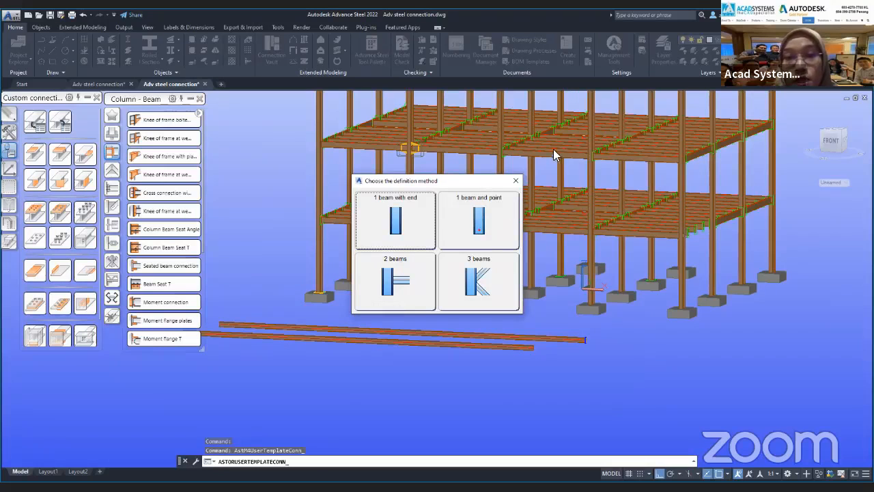
pyautogui.click(404, 279)
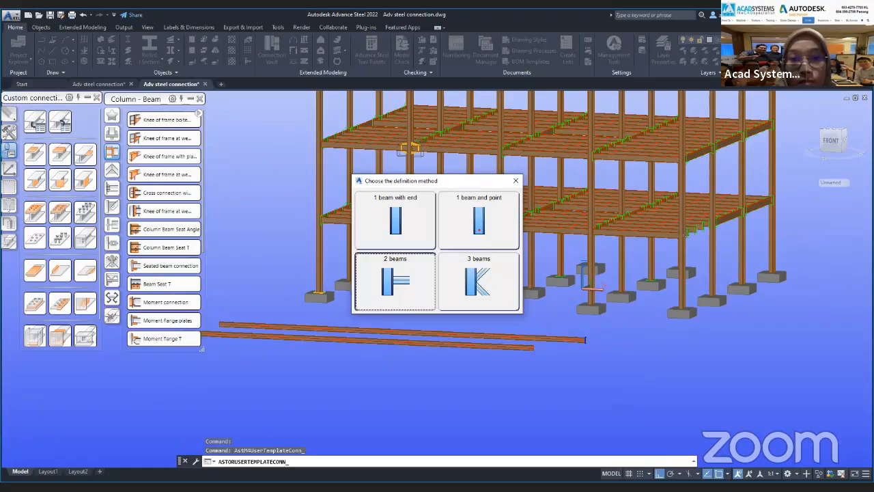
pyautogui.keyDown('shift'); pyautogui.moveTo(452, 311); pyautogui.dragTo(530, 312, button='middle'); pyautogui.keyUp('shift')
pyautogui.scroll(2, 481, 191)
pyautogui.keyDown('shift'); pyautogui.rightClick(481, 191); pyautogui.keyUp('shift')
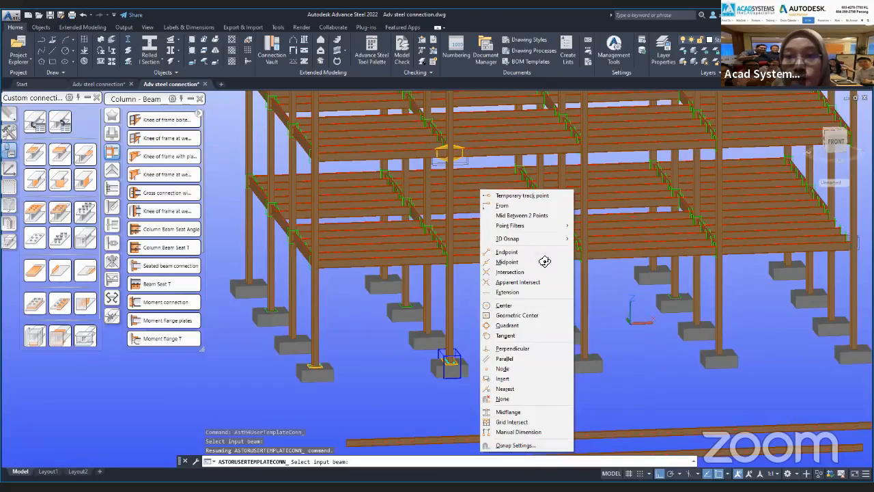
pyautogui.keyDown('shift'); pyautogui.moveTo(519, 267); pyautogui.dragTo(864, 294, button='middle'); pyautogui.keyUp('shift')
pyautogui.scroll(8, 816, 215)
pyautogui.moveTo(817, 215); pyautogui.dragTo(492, 293, button='middle')
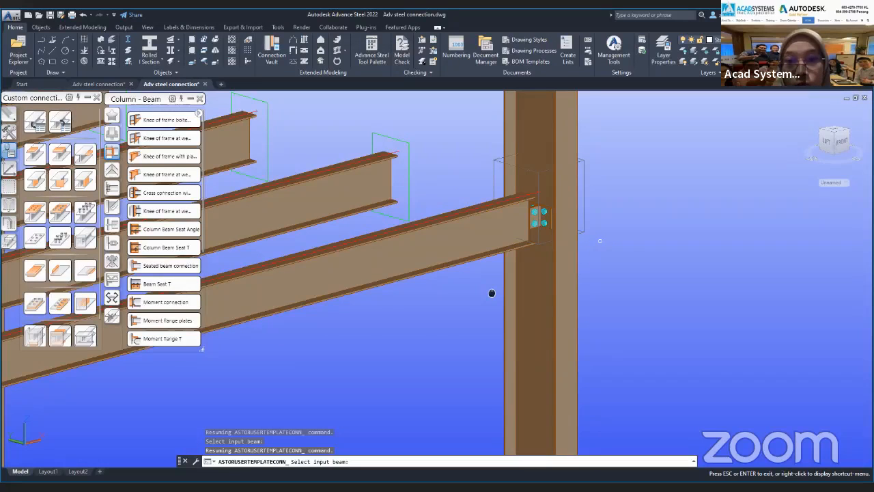
pyautogui.scroll(-2, 492, 293)
pyautogui.click(544, 298)
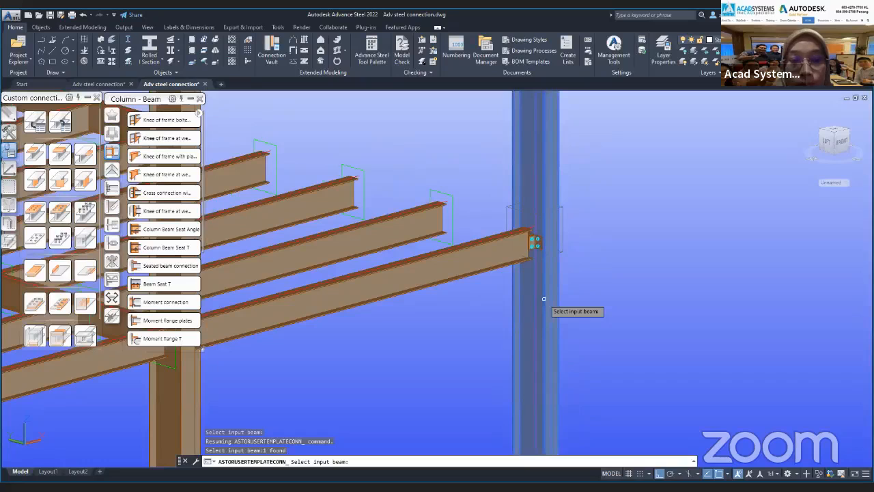
pyautogui.click(471, 265)
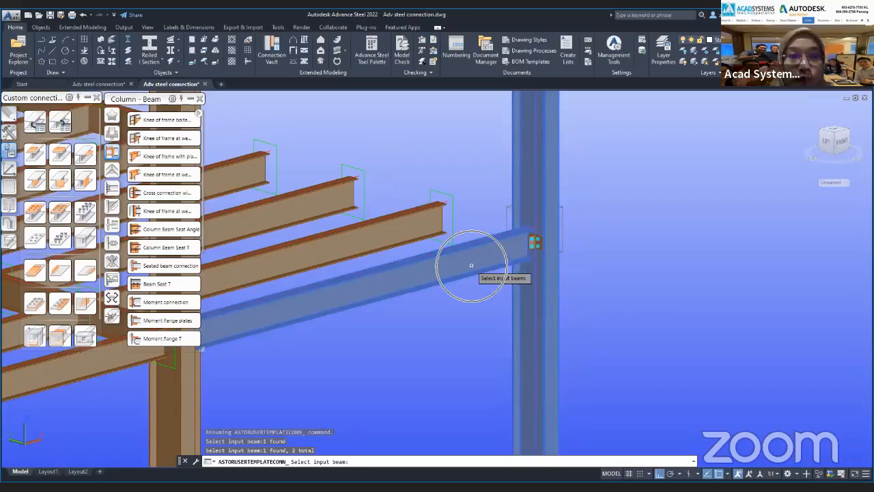
pyautogui.click(394, 293)
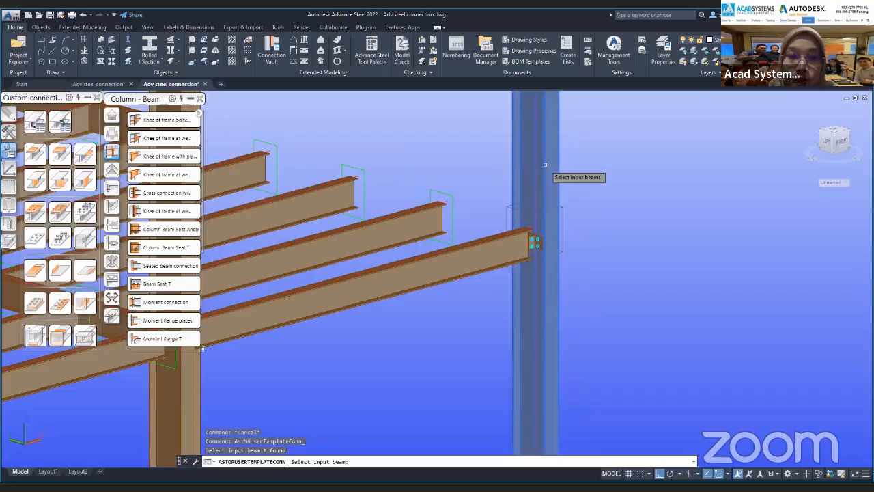
pyautogui.press('Return')
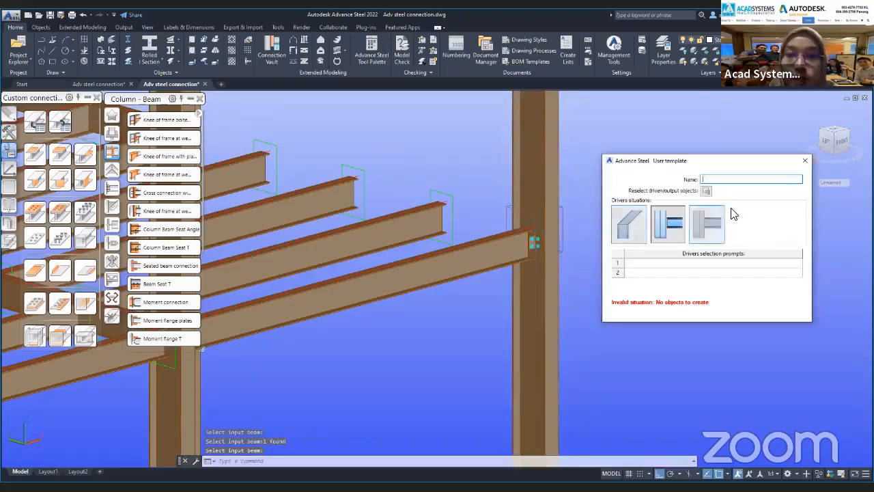
# Choose the driver situation with a beam end meeting a continuous column, and name the template "2 beam connection".
pyautogui.click(671, 223)
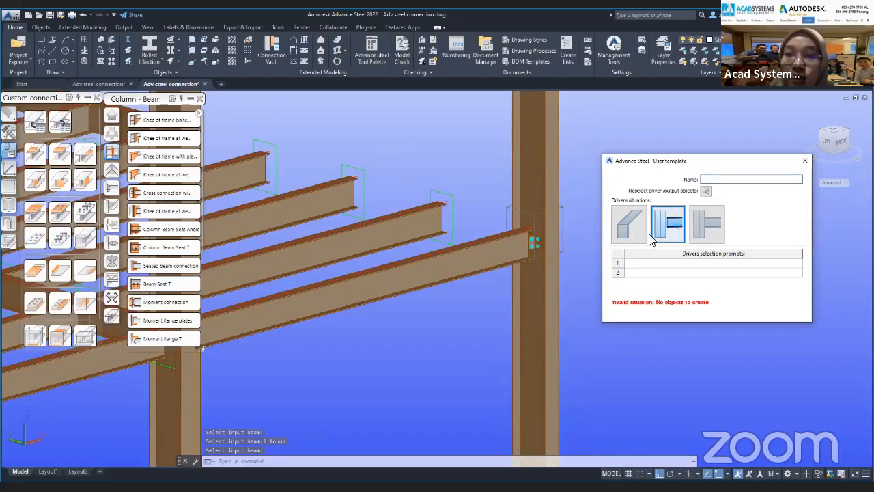
pyautogui.click(739, 180)
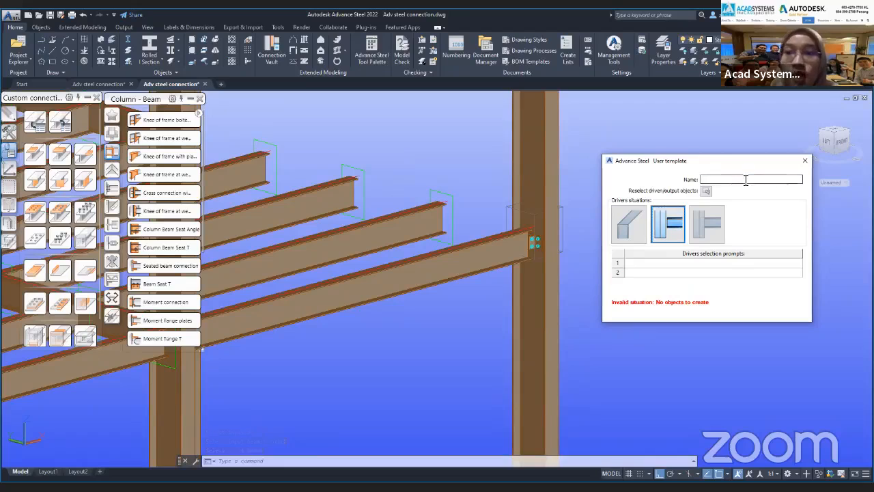
pyautogui.write('2 beam connection')
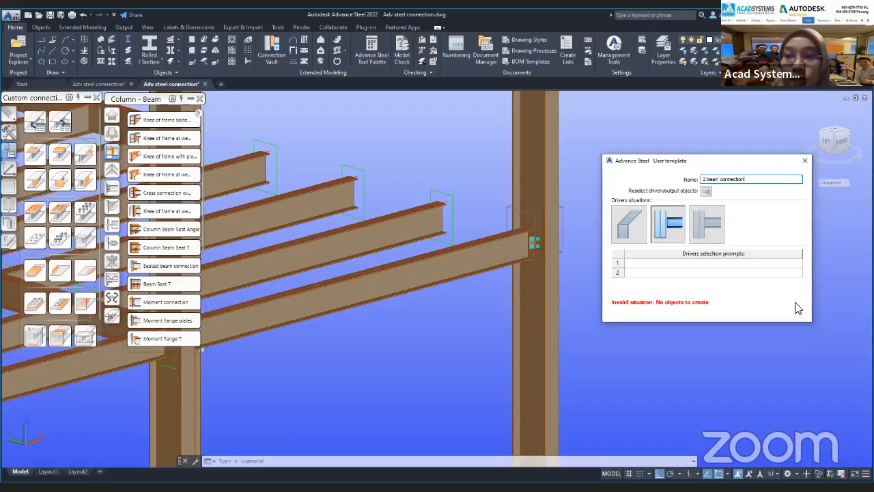
# Set the driver selection prompts to "Primary Beam" for the column and "Secondary beam" for the connected beam.
pyautogui.click(693, 264)
pyautogui.click(683, 265)
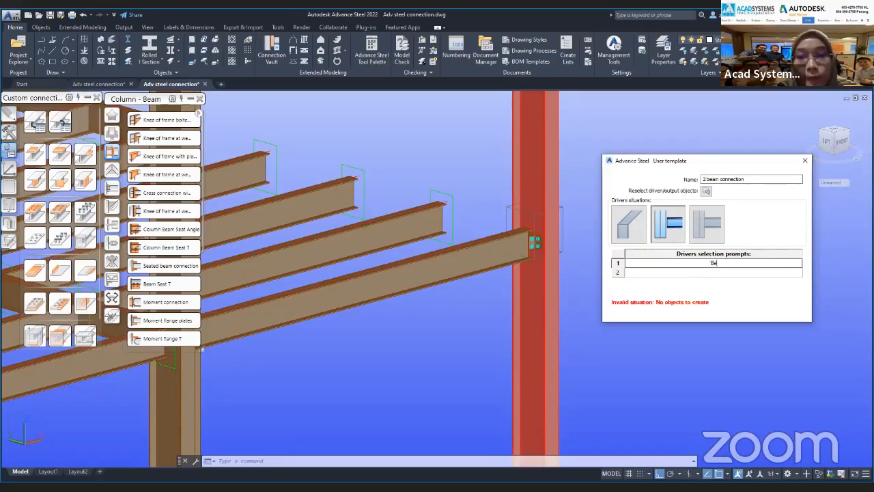
pyautogui.write('Primaru')
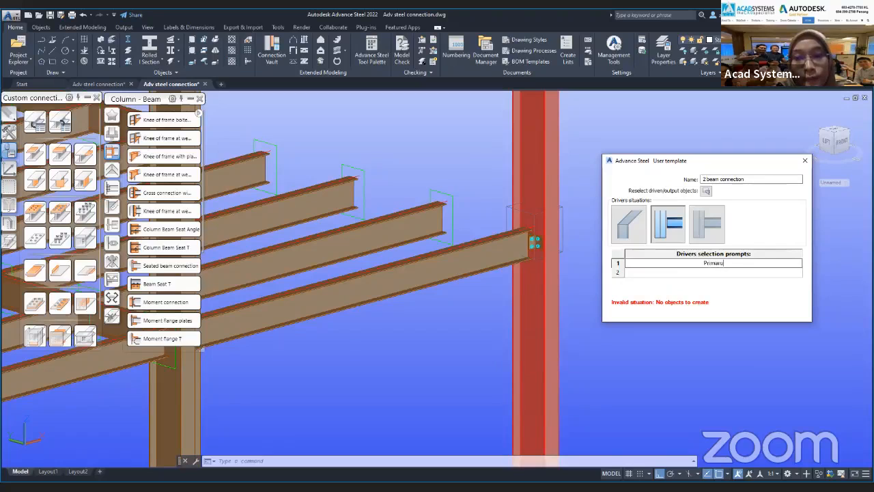
pyautogui.press('BackSpace')
pyautogui.write('y')
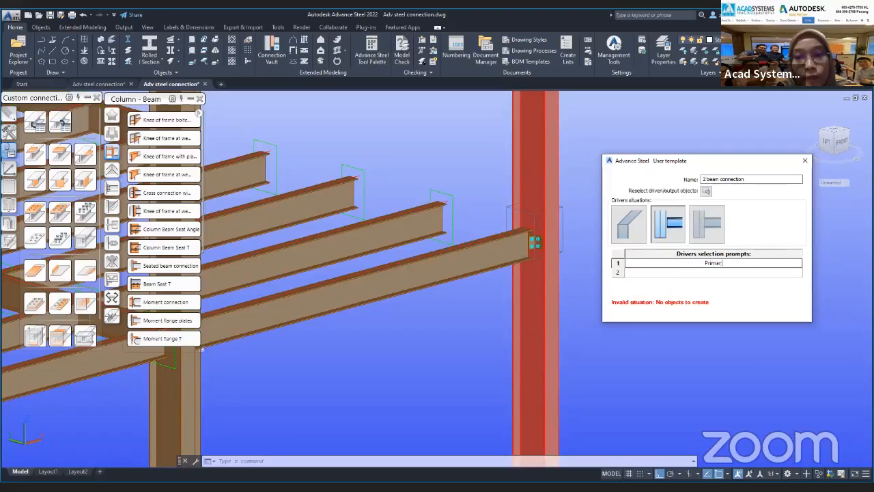
pyautogui.write(' Beam')
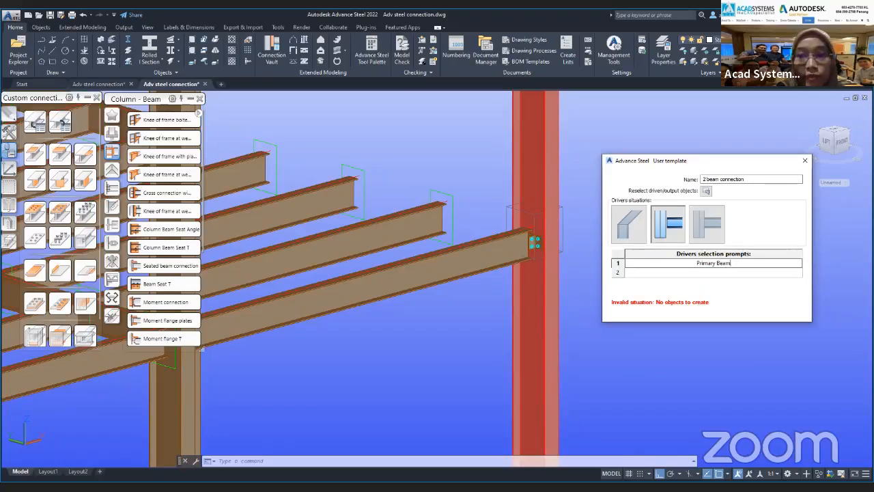
pyautogui.press('Return')
pyautogui.write('Se')
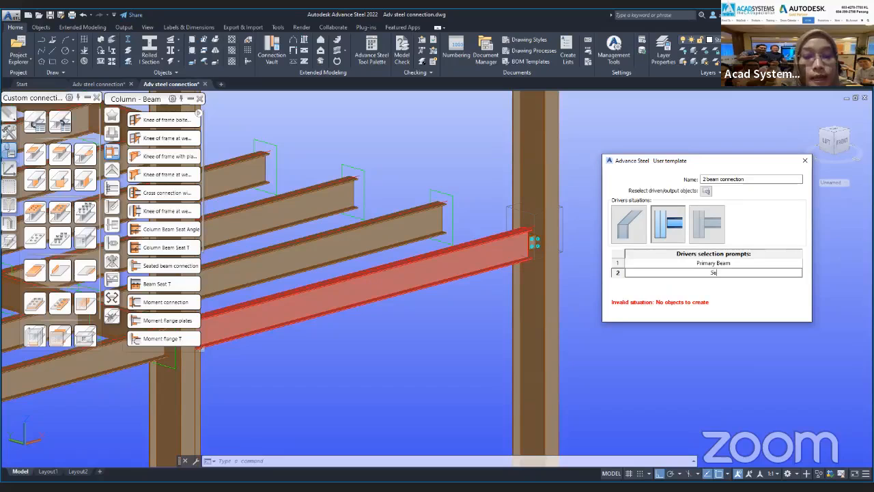
pyautogui.write('condary beam')
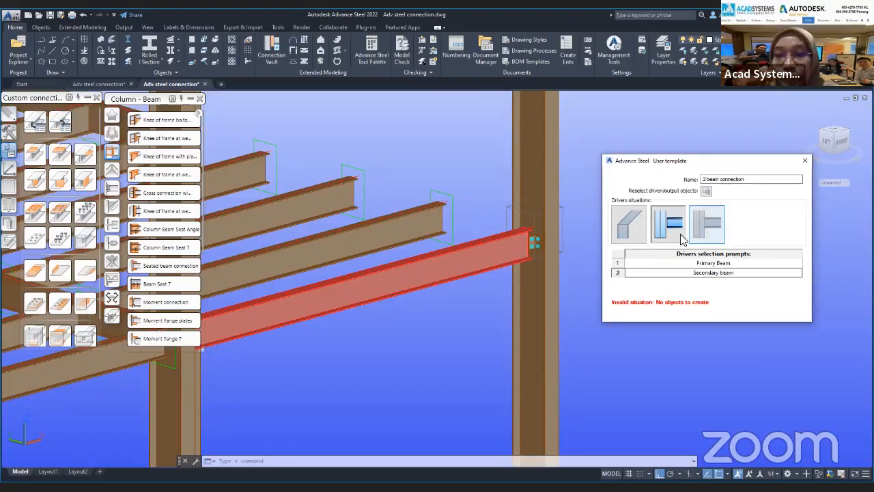
# Assign the bolted connection objects at the column-beam joint as the template's output, and close the dialog.
pyautogui.click(706, 191)
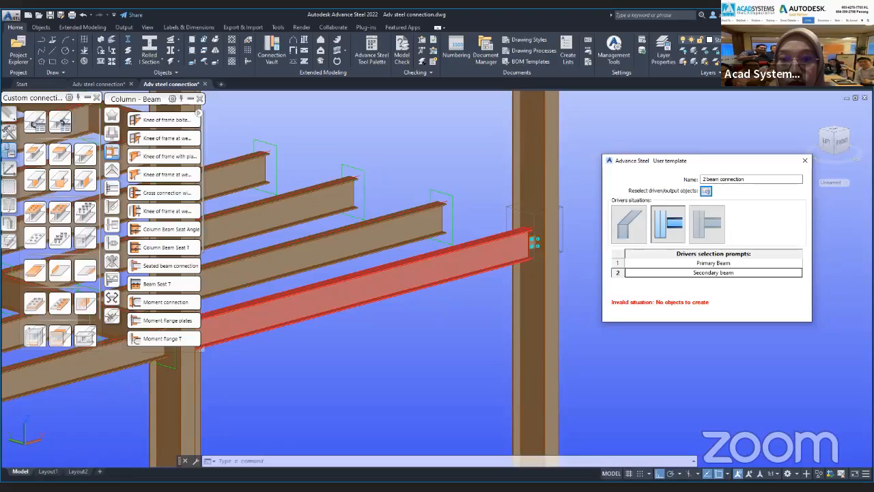
pyautogui.click(580, 294)
pyautogui.click(487, 102)
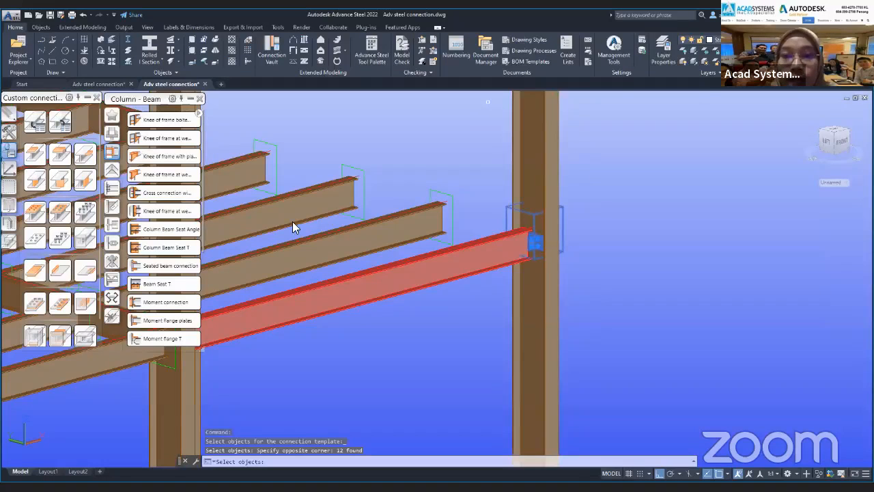
pyautogui.press('Return')
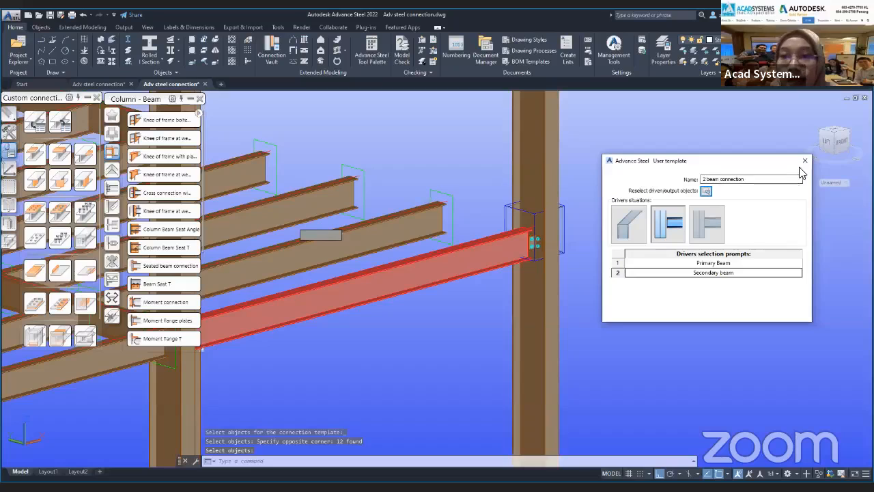
# Insert the "2 beam connection" template on another primary and secondary member pair of the frame.
pyautogui.click(66, 121)
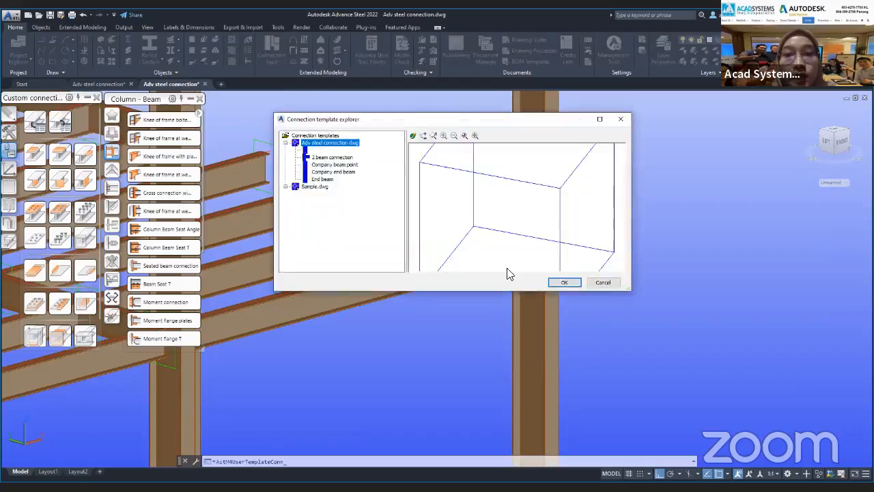
pyautogui.click(330, 159)
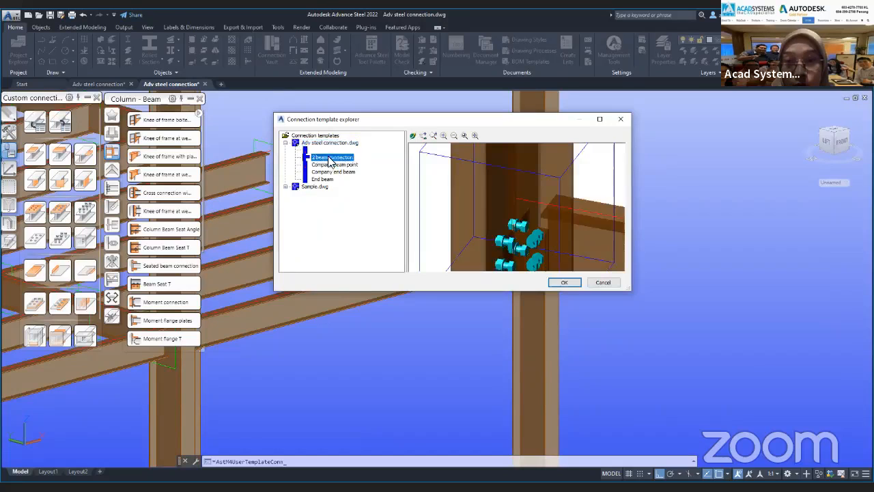
pyautogui.click(563, 282)
pyautogui.keyDown('shift'); pyautogui.moveTo(555, 288); pyautogui.dragTo(540, 294, button='middle'); pyautogui.keyUp('shift')
pyautogui.scroll(5, 560, 316)
pyautogui.click(505, 259)
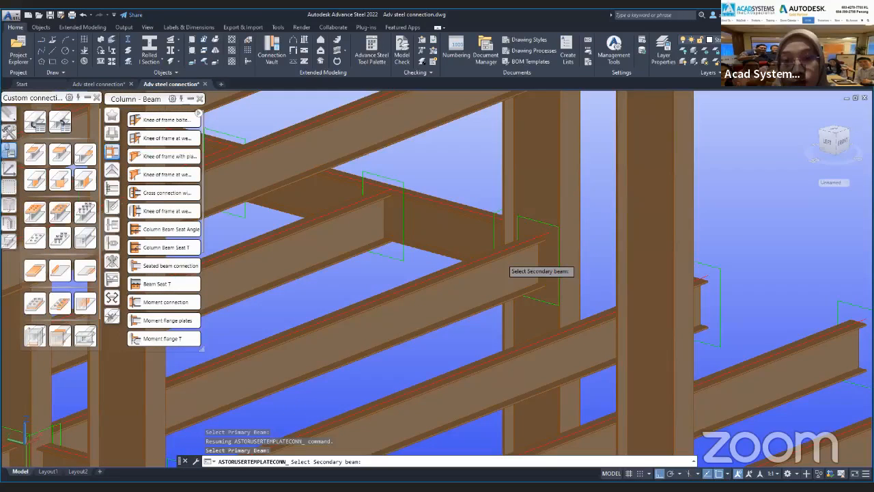
pyautogui.keyDown('shift'); pyautogui.moveTo(416, 307); pyautogui.dragTo(385, 306, button='middle'); pyautogui.keyUp('shift')
pyautogui.keyDown('shift'); pyautogui.moveTo(386, 306); pyautogui.dragTo(327, 291); pyautogui.keyUp('shift')
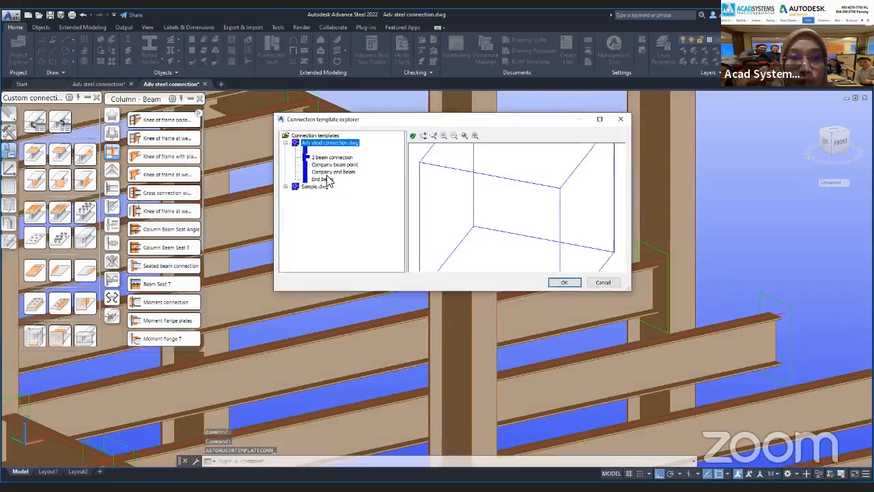
# Insert the "2 beam connection" template between the continuous column and the free-ended beam next to it.
pyautogui.click(332, 172)
pyautogui.click(331, 157)
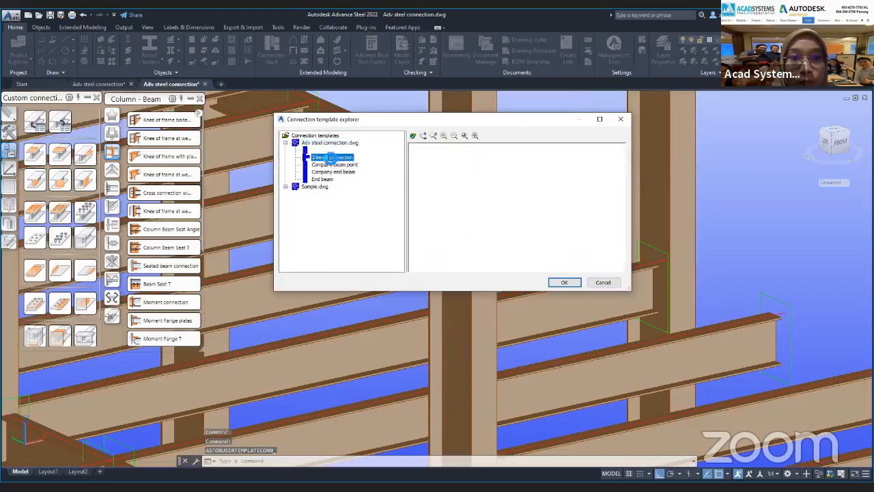
pyautogui.click(556, 284)
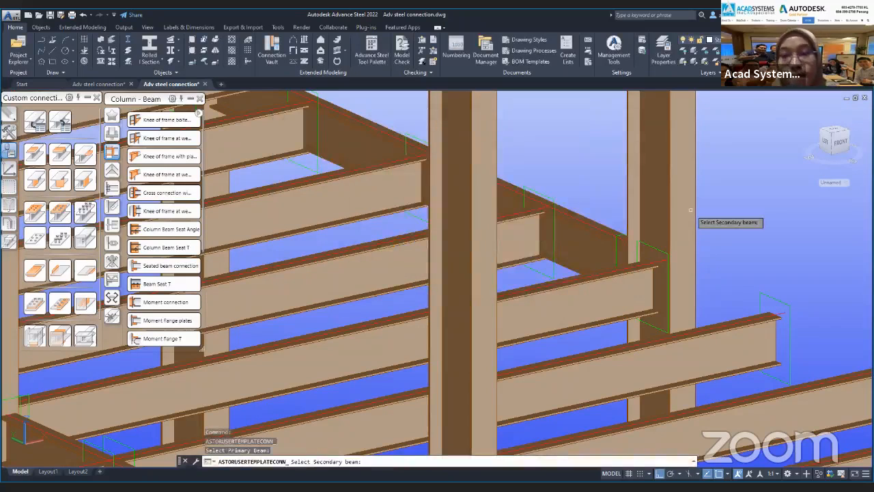
pyautogui.click(633, 291)
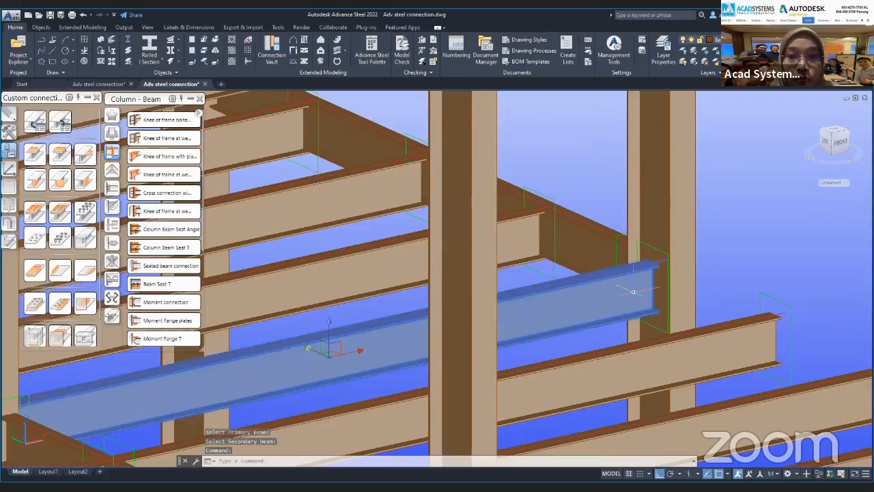
pyautogui.press('Return')
pyautogui.click(607, 285)
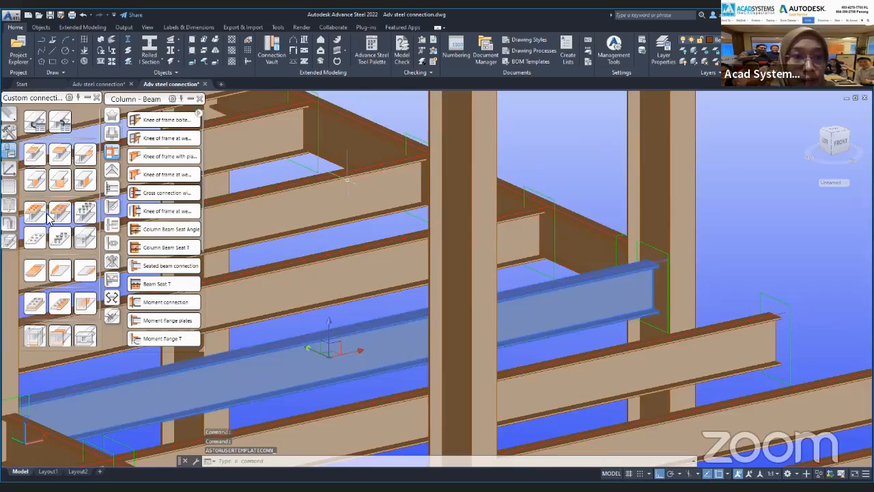
# Switch to the other open "Adv steel connection" drawing and open its connection template explorer.
pyautogui.click(101, 83)
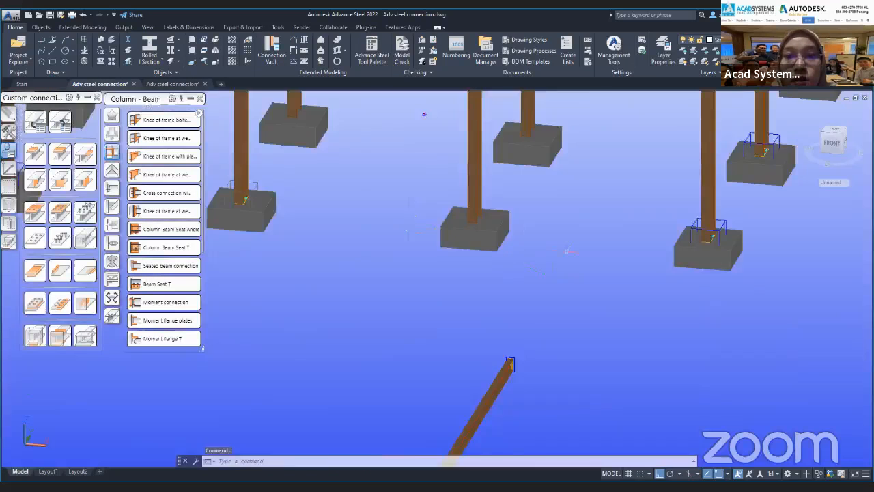
pyautogui.scroll(-6, 568, 251)
pyautogui.moveTo(569, 251); pyautogui.dragTo(533, 258, button='middle')
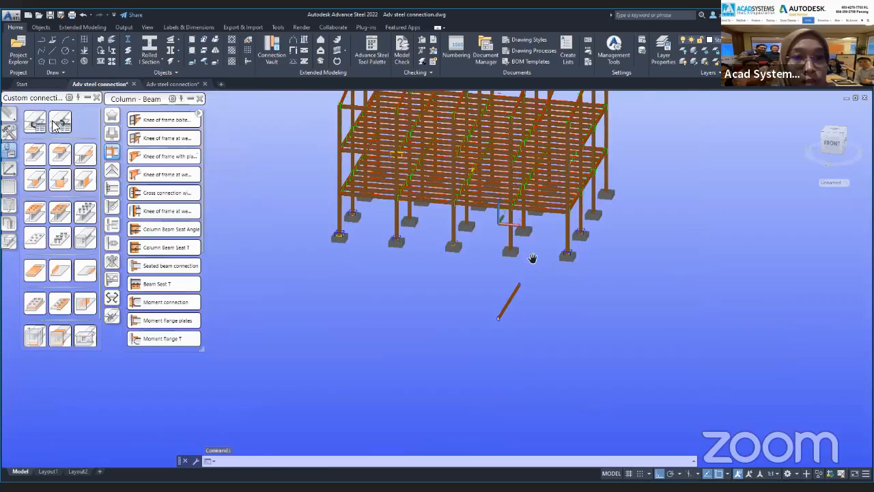
pyautogui.scroll(3, 533, 258)
pyautogui.keyDown('shift'); pyautogui.moveTo(528, 281); pyautogui.dragTo(521, 262, button='middle'); pyautogui.keyUp('shift')
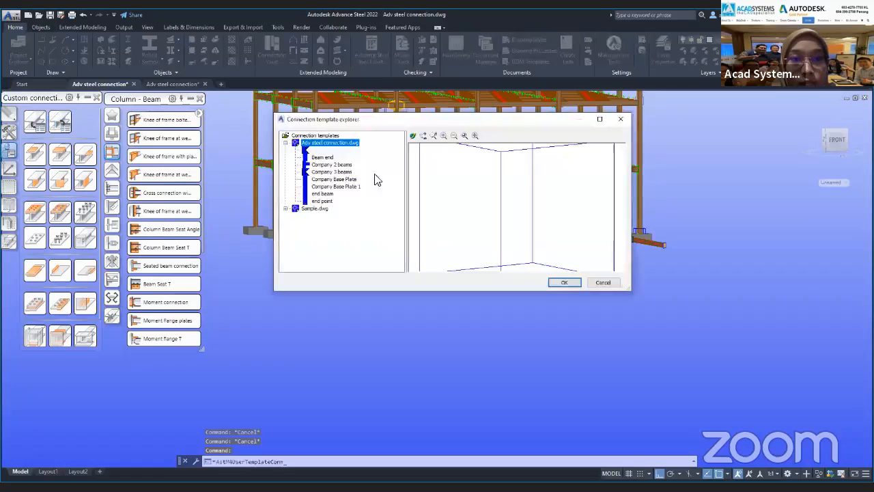
# Preview the "Company 2 beams" and "Company 3 beams" templates and try to insert "Company 2 beams".
pyautogui.click(330, 164)
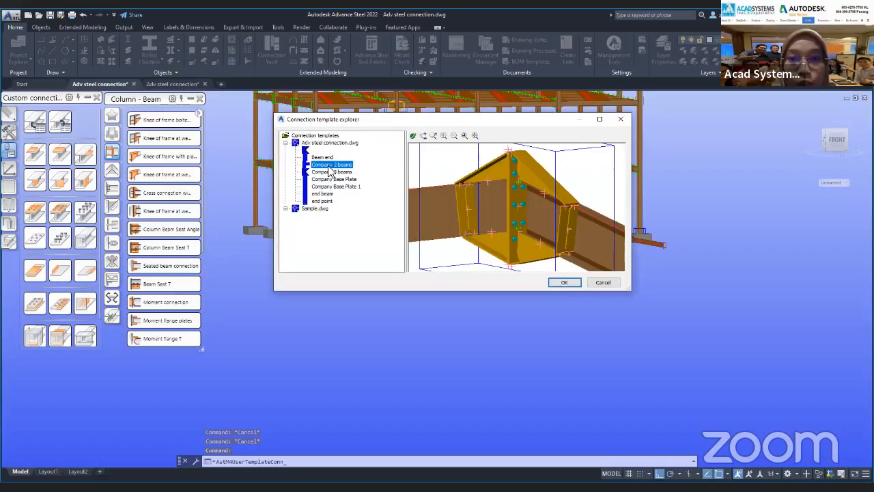
pyautogui.click(331, 172)
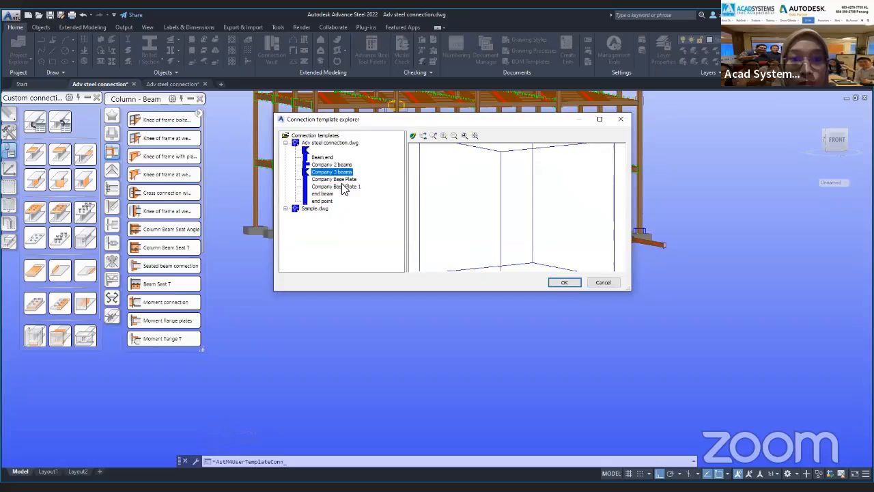
pyautogui.click(332, 165)
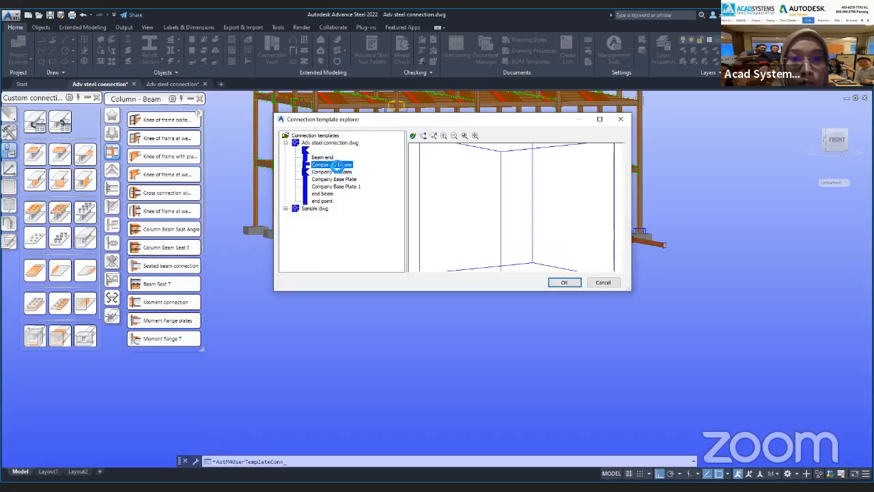
pyautogui.click(565, 282)
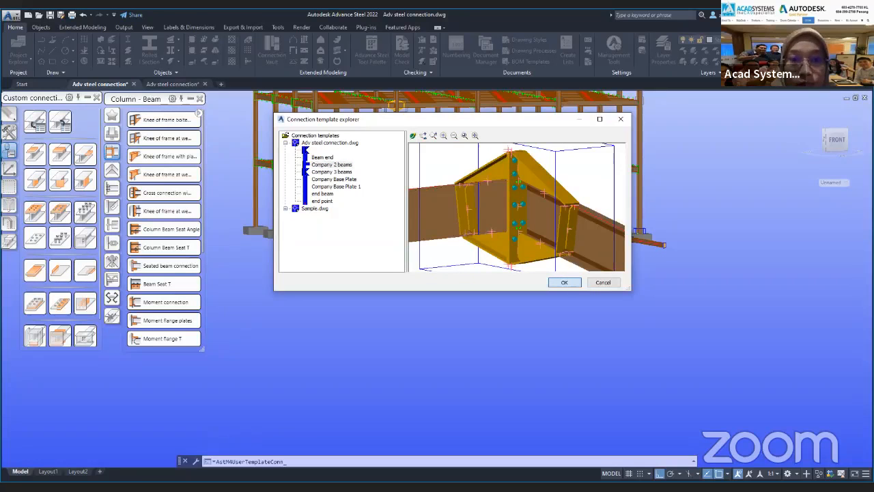
pyautogui.keyDown('shift'); pyautogui.rightClick(391, 267); pyautogui.keyUp('shift')
pyautogui.keyDown('shift'); pyautogui.moveTo(349, 300); pyautogui.dragTo(349, 332, button='middle'); pyautogui.keyUp('shift')
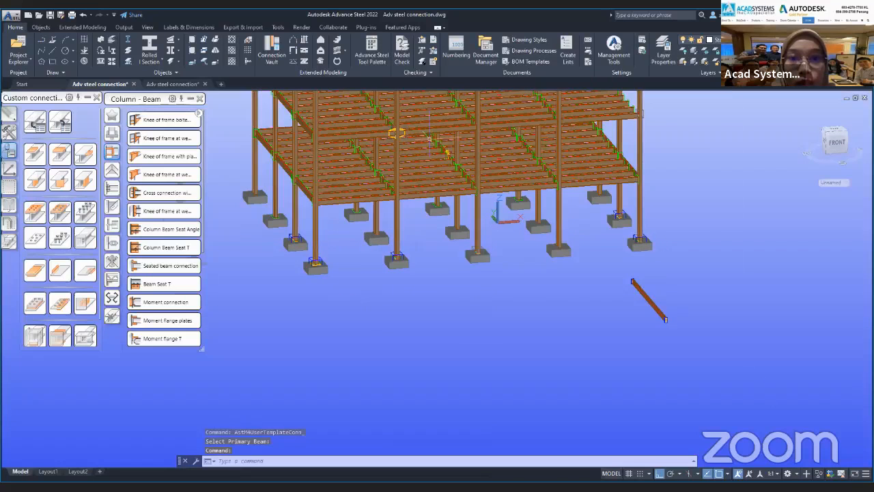
pyautogui.scroll(2, 430, 139)
pyautogui.moveTo(430, 139); pyautogui.dragTo(411, 171, button='middle')
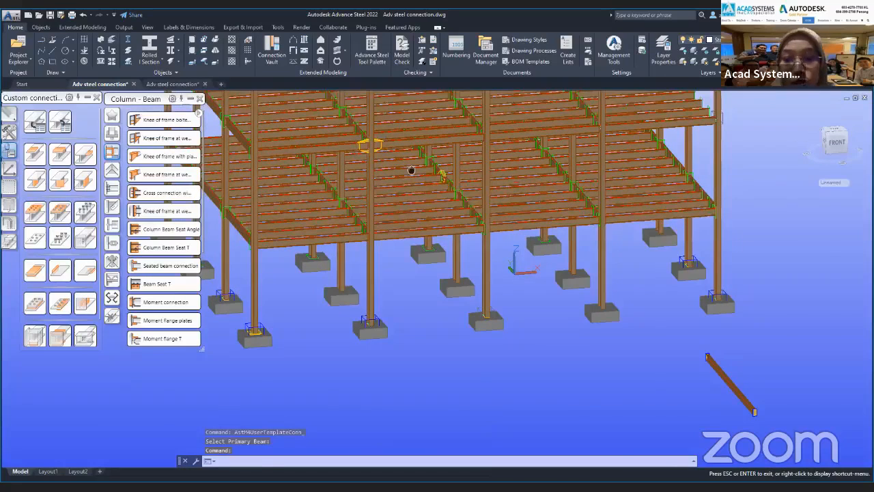
pyautogui.scroll(2, 471, 172)
pyautogui.press('Return')
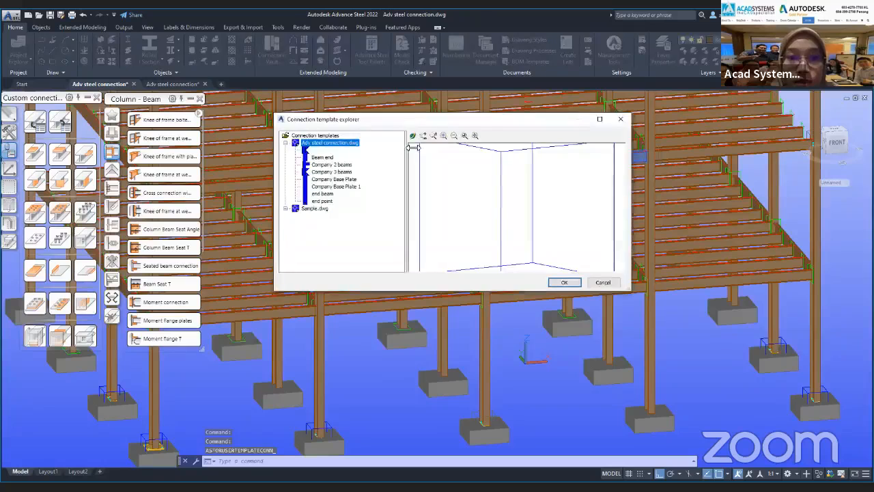
pyautogui.click(590, 282)
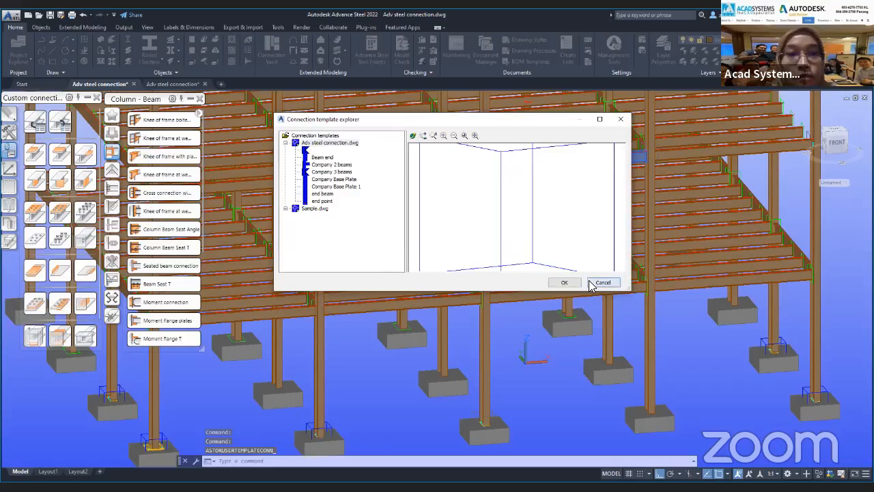
# Try to insert the "Company 2 beams" template on a primary and secondary beam of the roof frame.
pyautogui.click(332, 165)
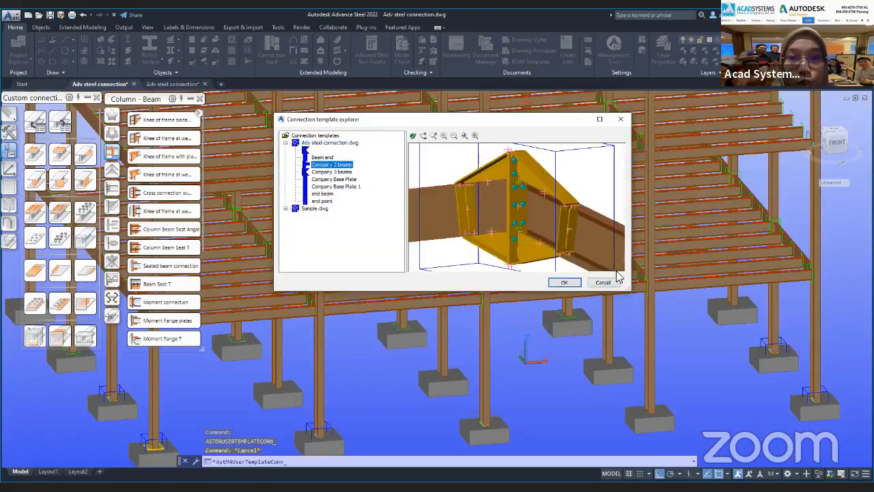
pyautogui.click(564, 282)
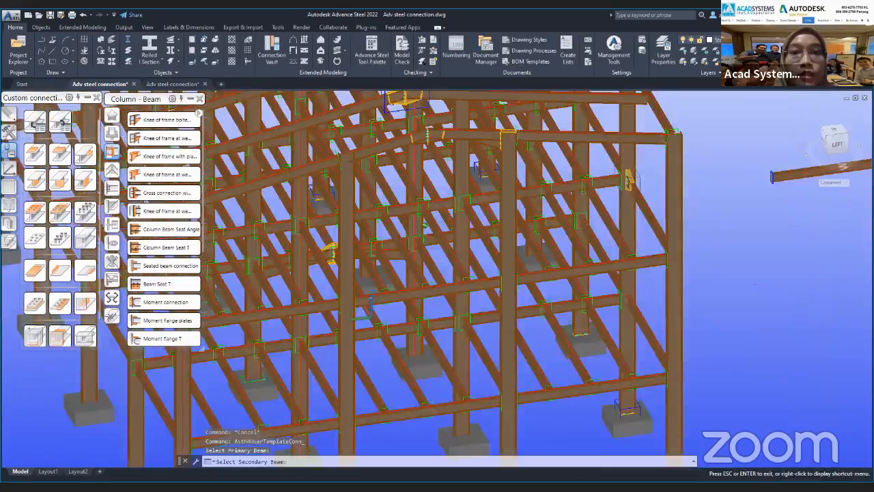
pyautogui.keyDown('shift'); pyautogui.moveTo(425, 226); pyautogui.dragTo(407, 198, button='middle'); pyautogui.keyUp('shift')
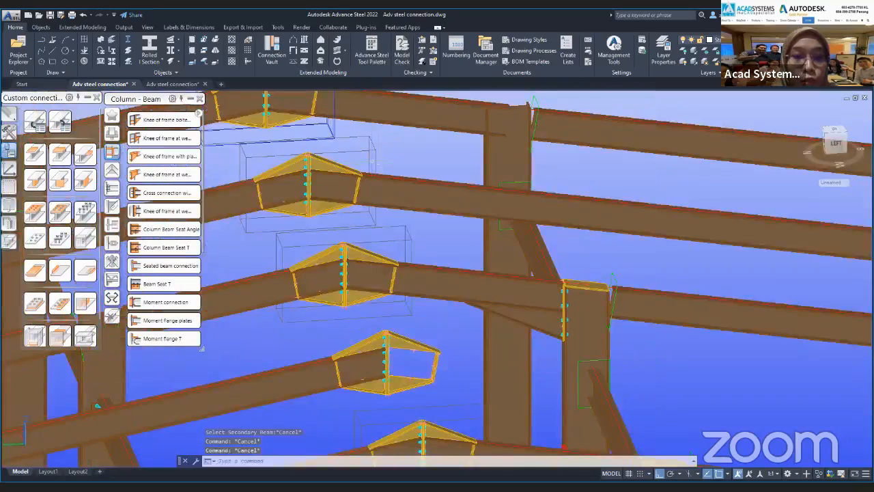
pyautogui.scroll(-5, 442, 280)
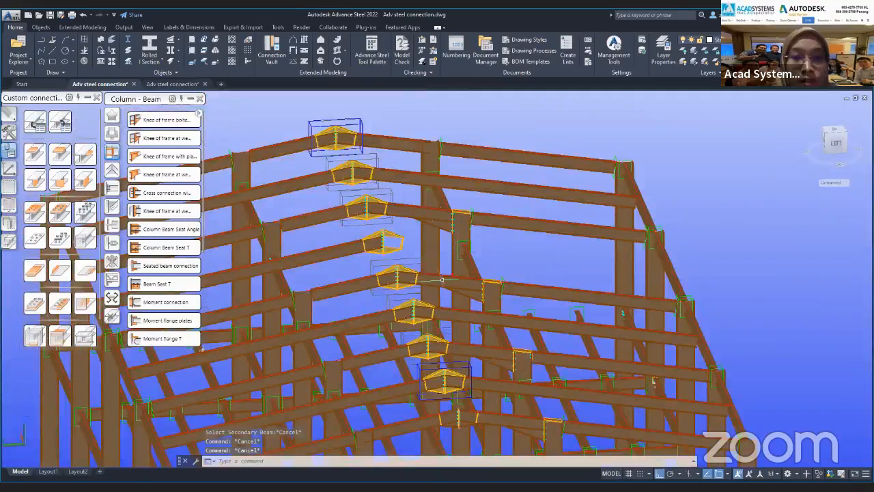
pyautogui.keyDown('shift'); pyautogui.moveTo(442, 280); pyautogui.dragTo(574, 362, button='middle'); pyautogui.keyUp('shift')
pyautogui.scroll(-1, 631, 354)
pyautogui.scroll(-4, 575, 362)
# Preview the company's end templates and try to insert one on a member of the frame.
pyautogui.keyDown('shift'); pyautogui.moveTo(599, 410); pyautogui.dragTo(478, 423, button='middle'); pyautogui.keyUp('shift')
pyautogui.scroll(5, 668, 382)
pyautogui.click(63, 126)
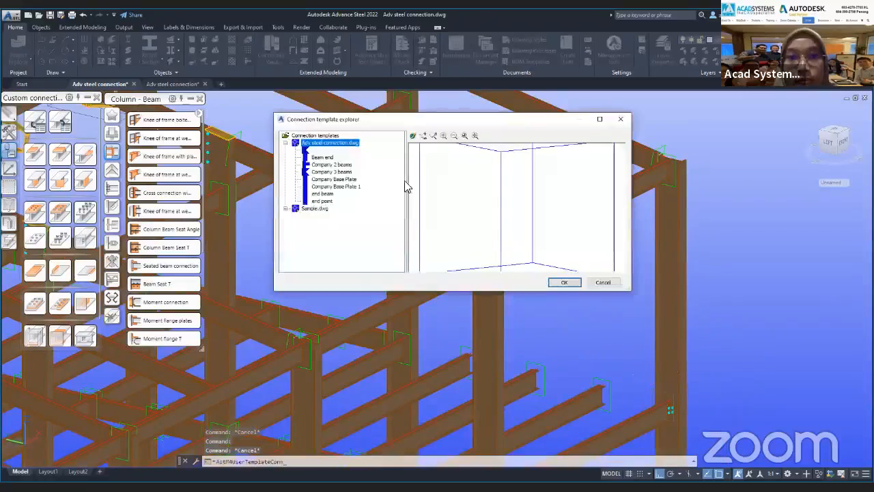
pyautogui.click(333, 179)
pyautogui.click(324, 195)
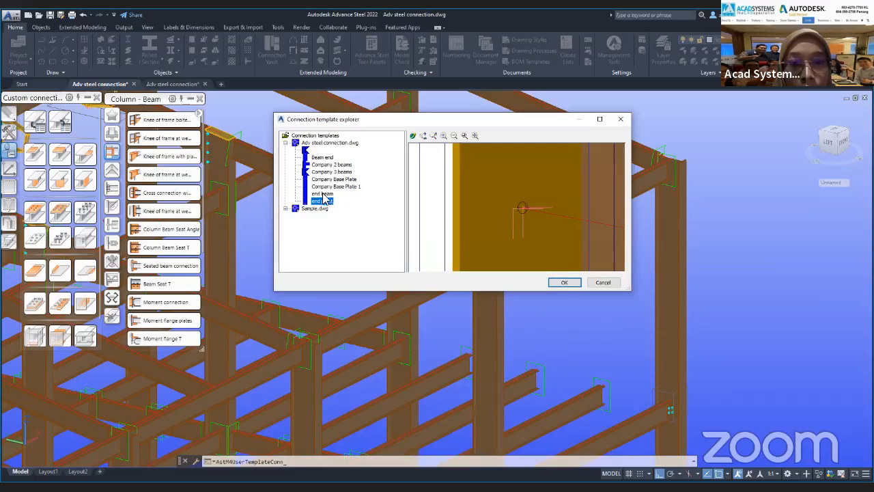
pyautogui.click(558, 284)
pyautogui.scroll(-1, 478, 341)
pyautogui.moveTo(478, 340); pyautogui.dragTo(475, 179, button='middle')
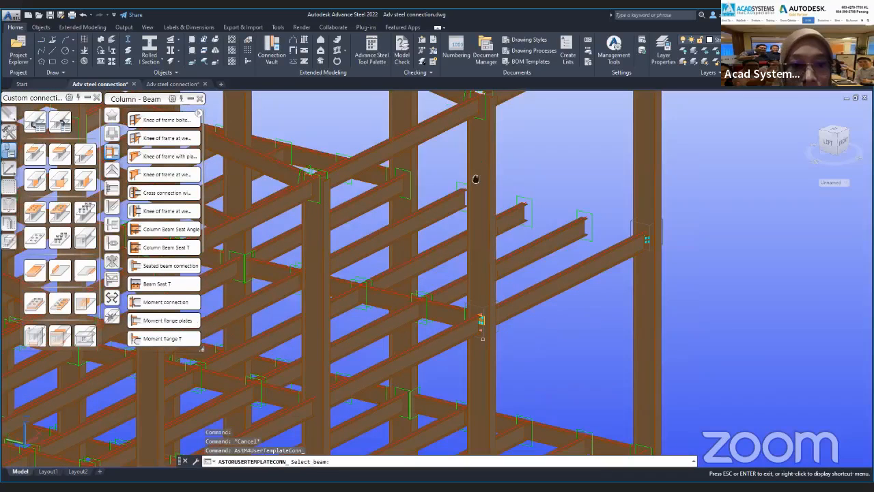
pyautogui.scroll(-2, 294, 383)
pyautogui.moveTo(294, 382); pyautogui.dragTo(421, 370, button='middle')
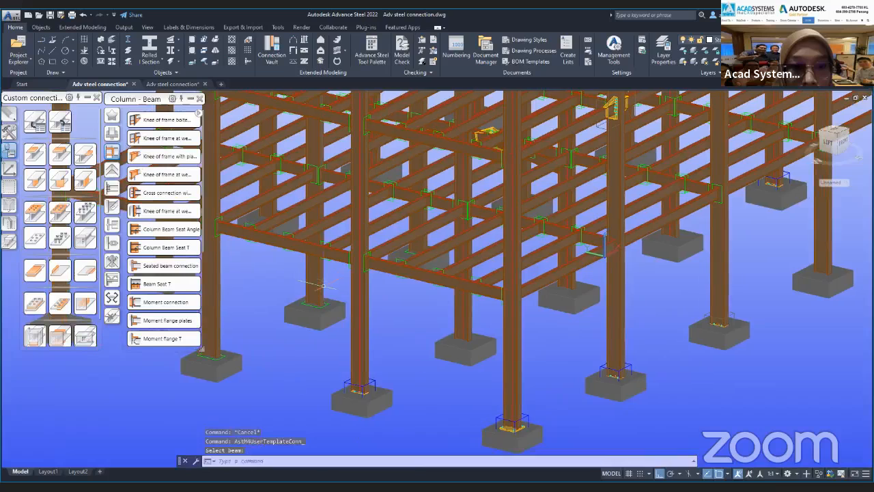
pyautogui.click(326, 282)
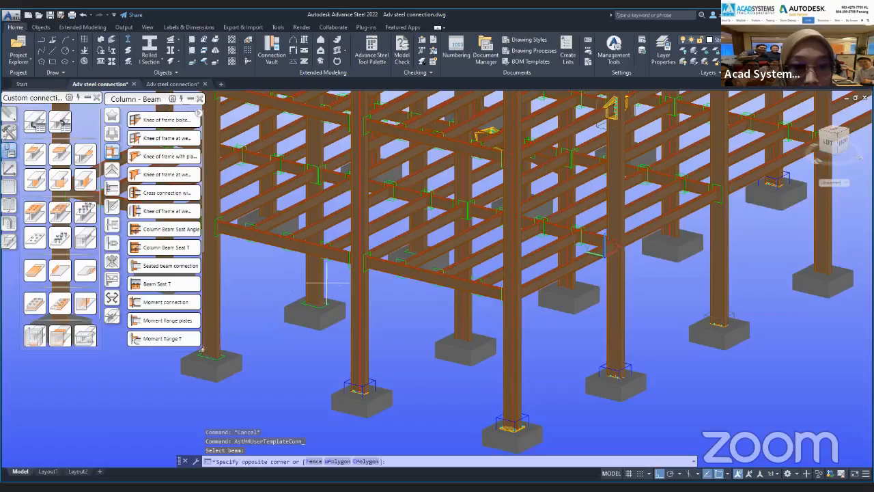
pyautogui.press('Escape')
pyautogui.press('Escape')
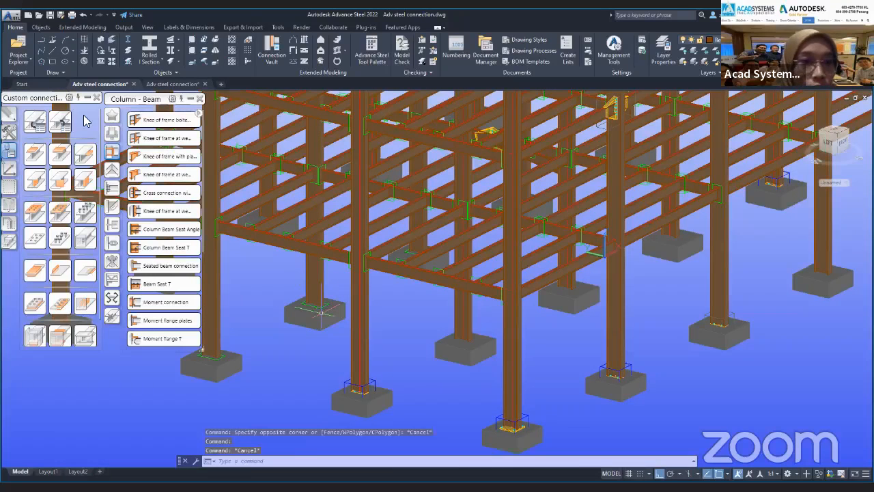
# Insert the "Beam end" template on a column of the frame and close its properties dialog.
pyautogui.click(55, 125)
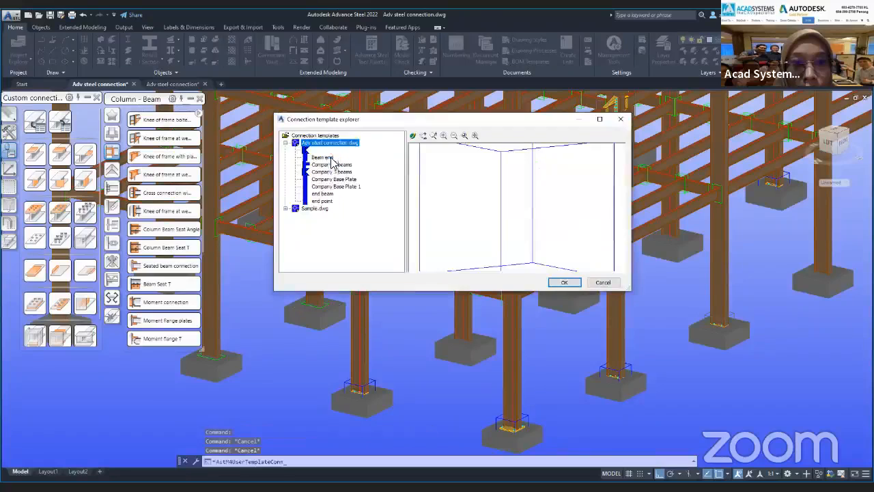
pyautogui.click(564, 282)
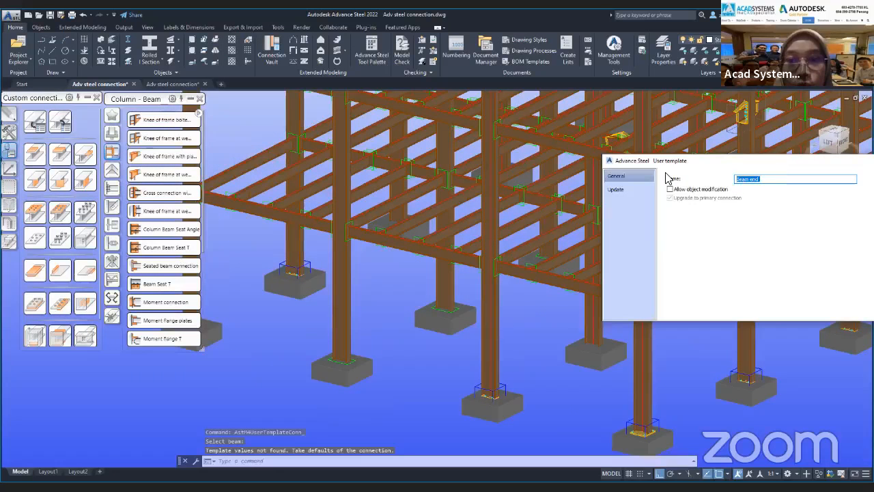
pyautogui.click(60, 125)
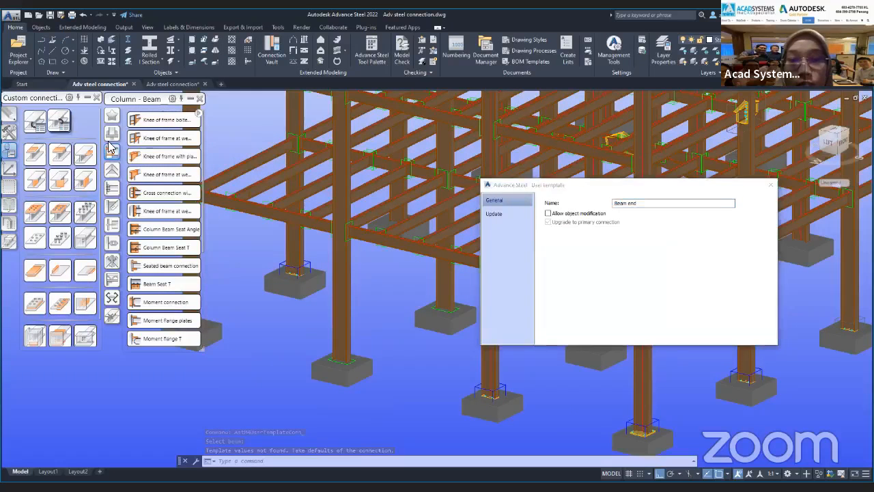
pyautogui.click(772, 187)
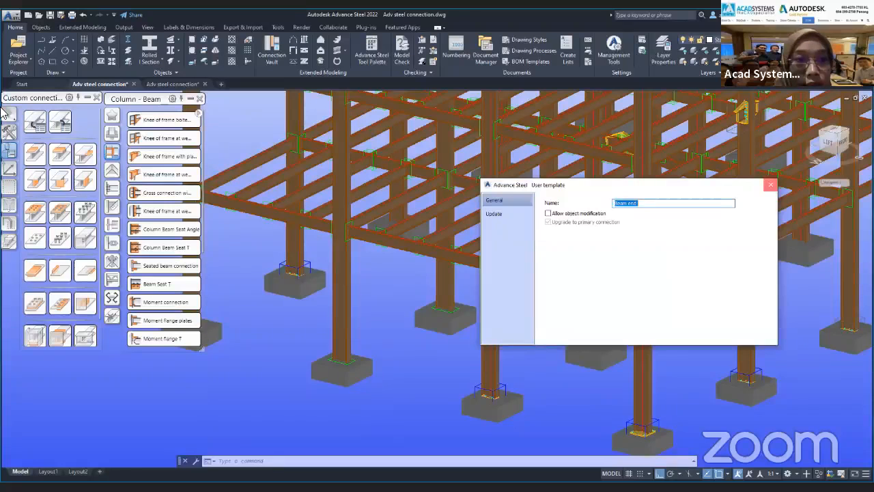
# Create a new connection template driven by a column that has a base plate, and name it "Beam end 2".
pyautogui.click(41, 124)
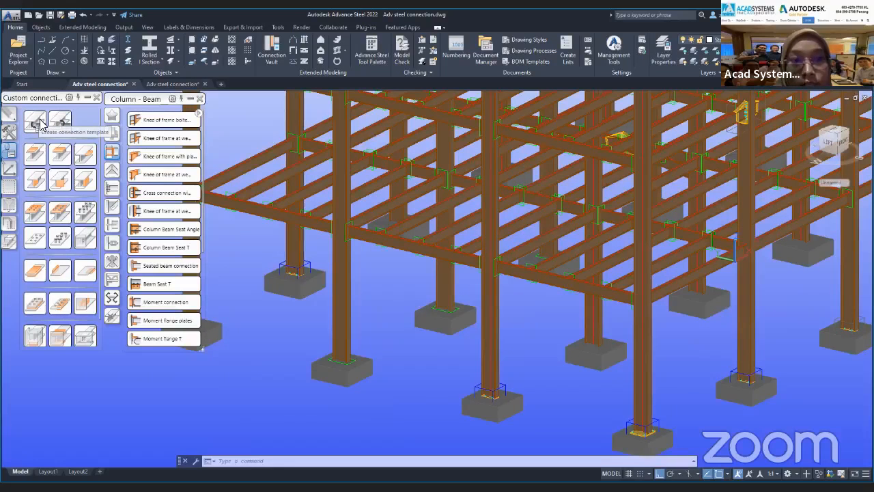
pyautogui.click(406, 216)
pyautogui.moveTo(496, 304); pyautogui.dragTo(400, 233, button='middle')
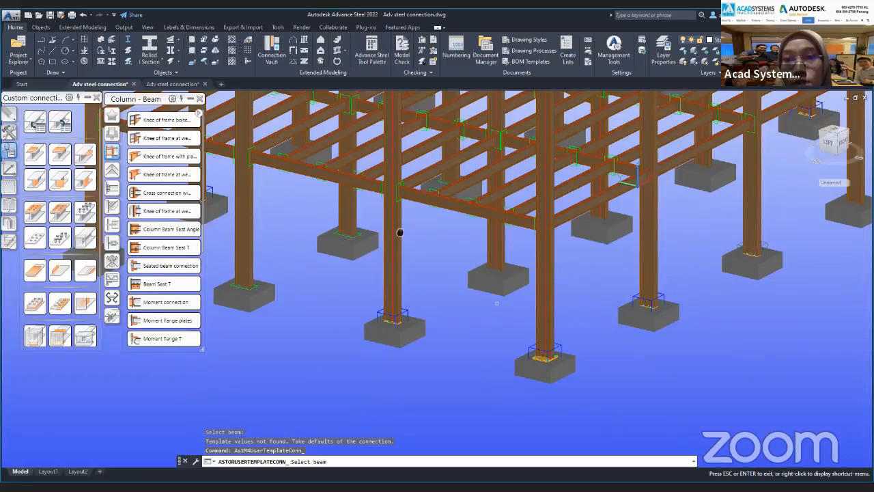
pyautogui.click(400, 233)
pyautogui.write('B')
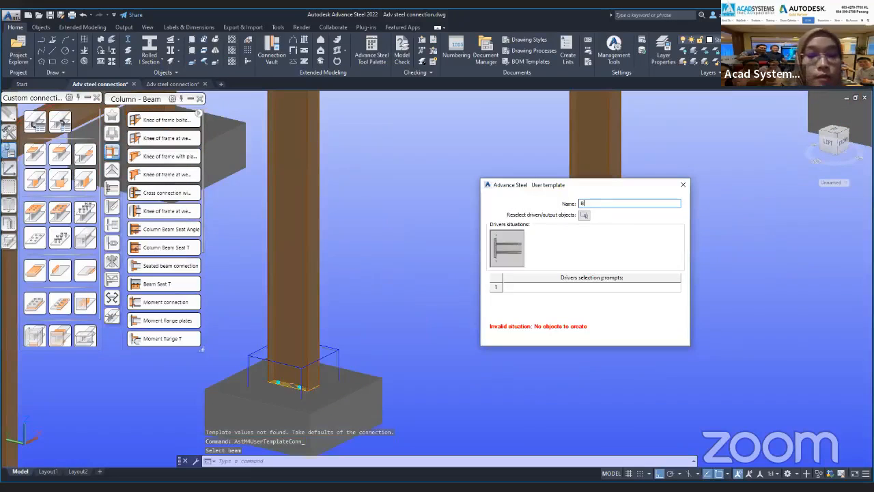
pyautogui.write('eam end 2')
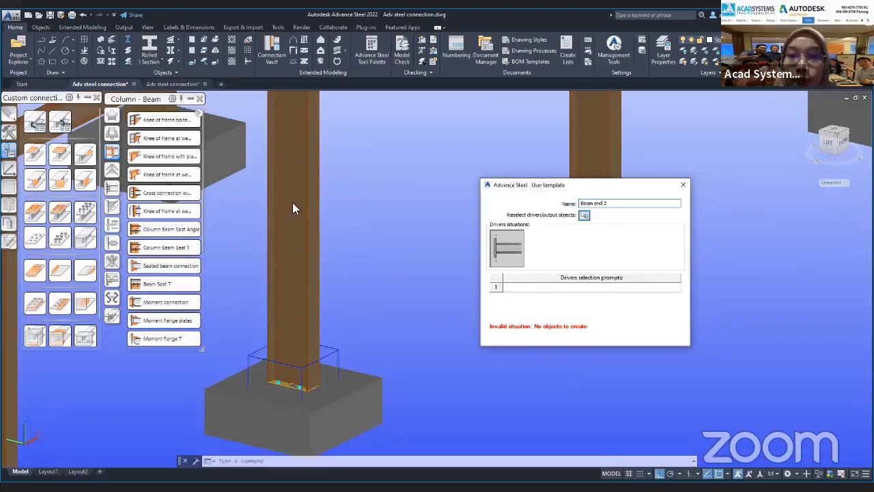
# Set the driver selection prompt to "Beam", assign the column's base plate objects as the template output, and close the dialog.
pyautogui.click(560, 287)
pyautogui.write('Beam')
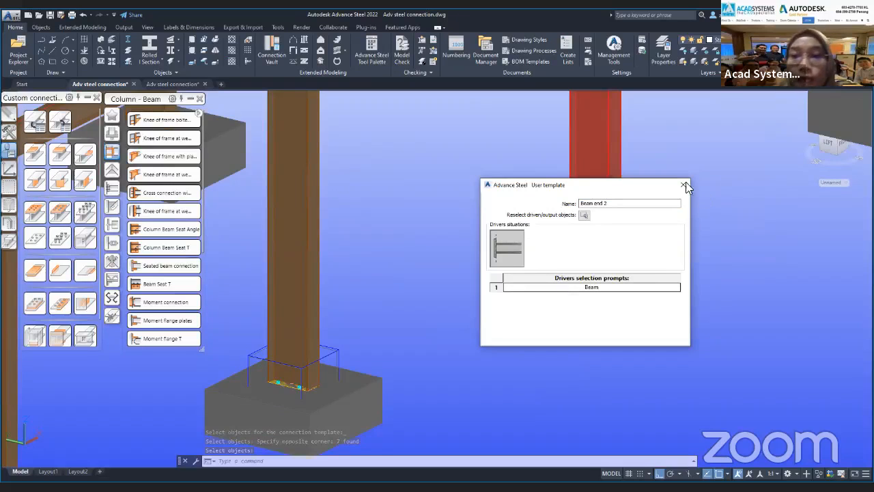
pyautogui.click(683, 185)
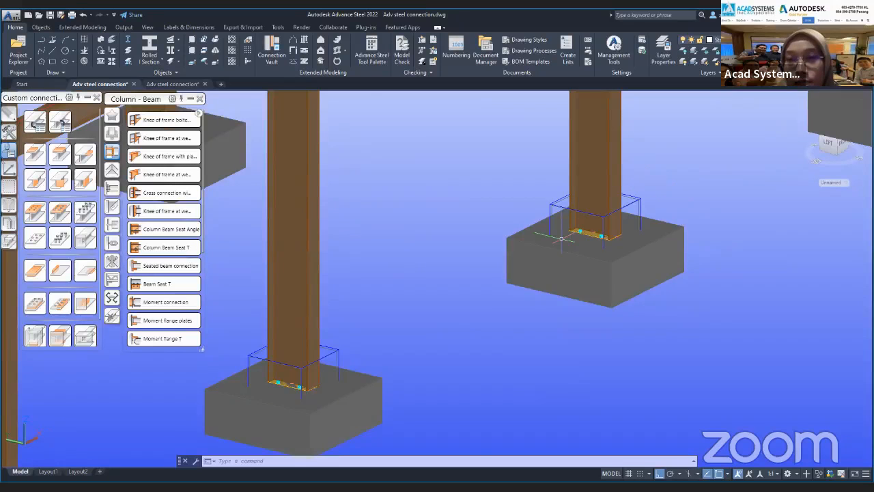
pyautogui.scroll(-6, 549, 223)
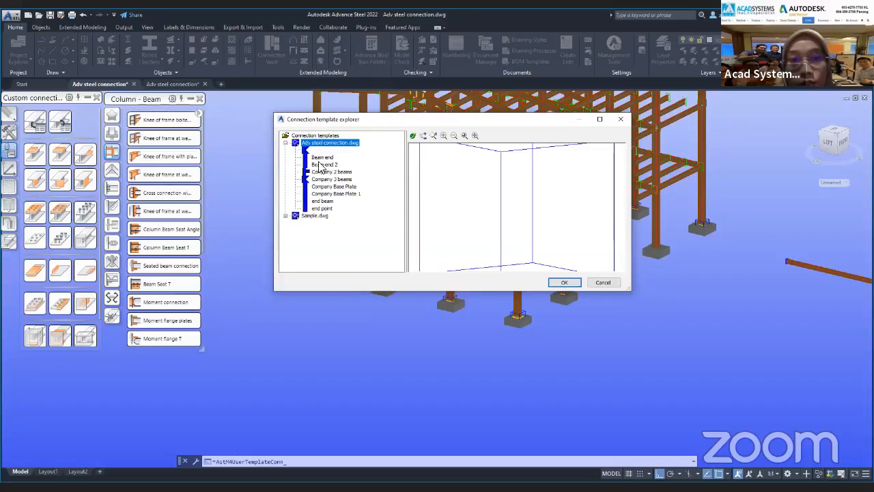
# Insert the "Beam end" template on another column of the frame and close its properties dialog.
pyautogui.click(322, 158)
pyautogui.click(565, 282)
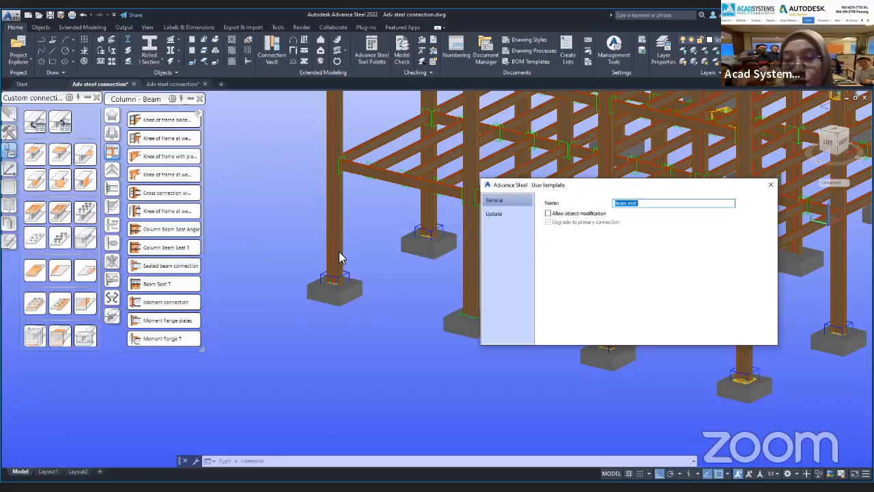
pyautogui.click(770, 185)
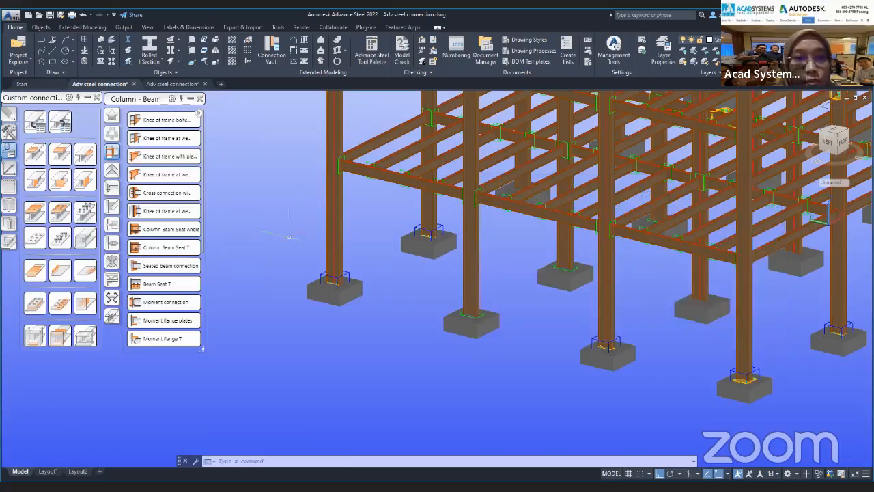
pyautogui.click(39, 118)
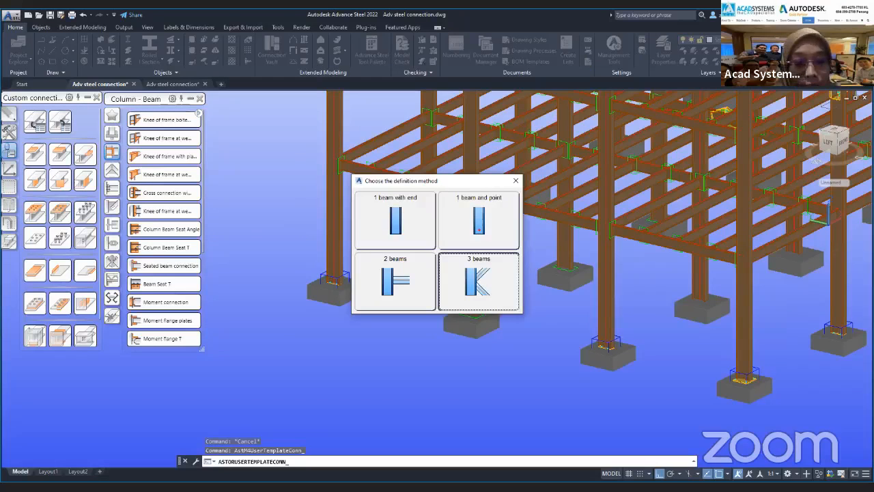
pyautogui.click(479, 282)
pyautogui.scroll(-5, 440, 322)
pyautogui.keyDown('shift'); pyautogui.rightClick(640, 344); pyautogui.keyUp('shift')
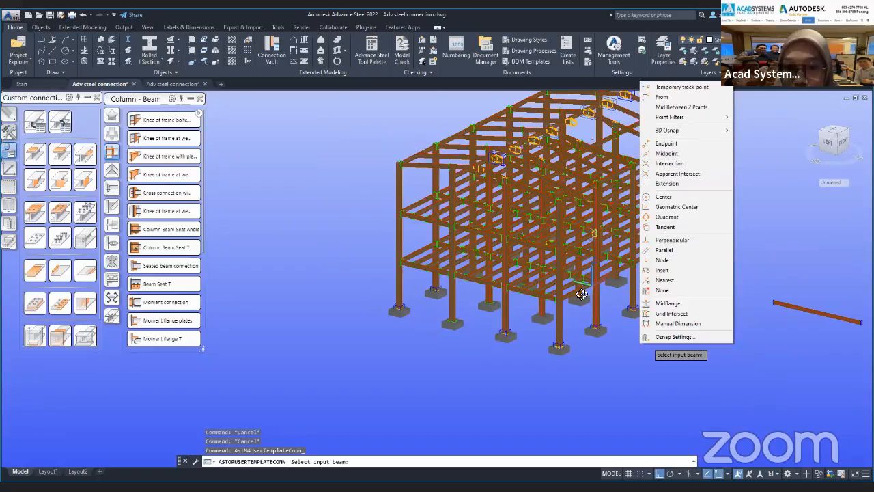
pyautogui.scroll(10, 482, 332)
pyautogui.scroll(5, 483, 332)
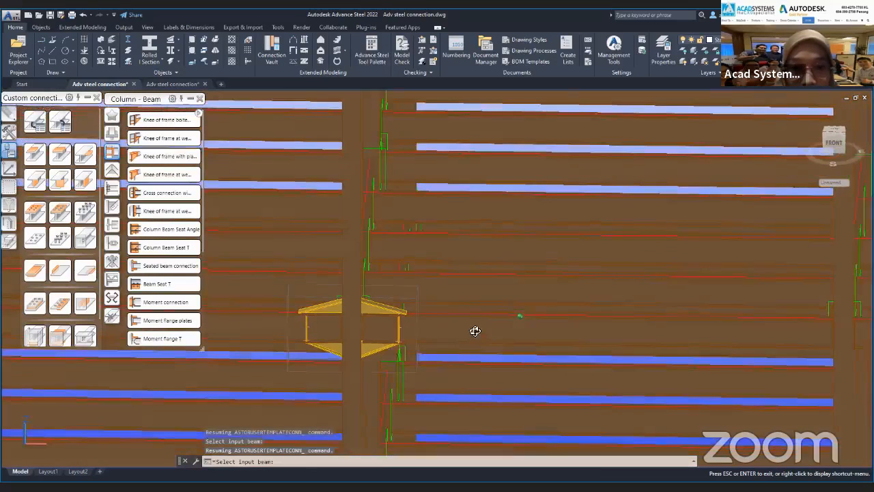
pyautogui.press('Escape')
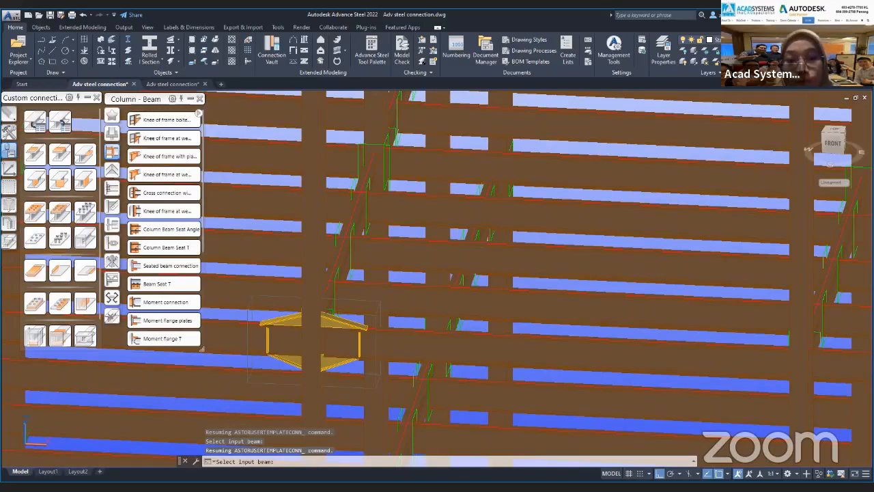
pyautogui.scroll(-4, 461, 311)
pyautogui.click(462, 310)
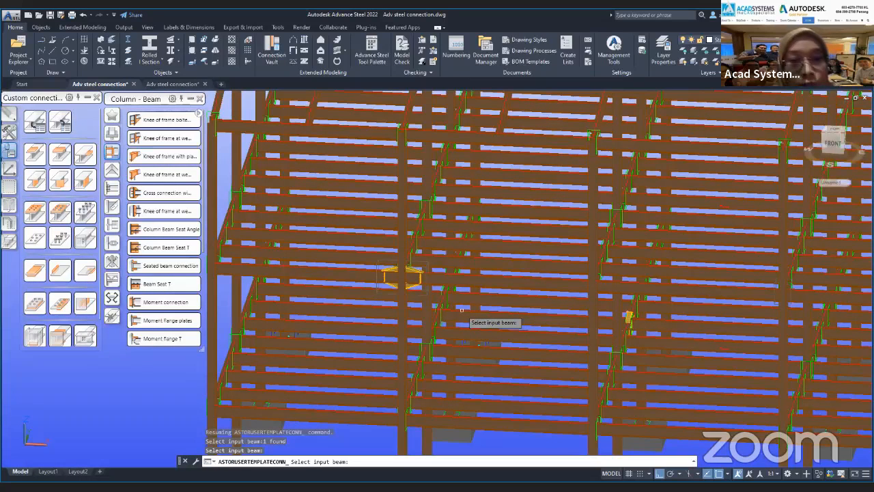
# Create a new 3 beams connection template driven by one beam, the column and the opposite beam at the haunched joint.
pyautogui.click(39, 127)
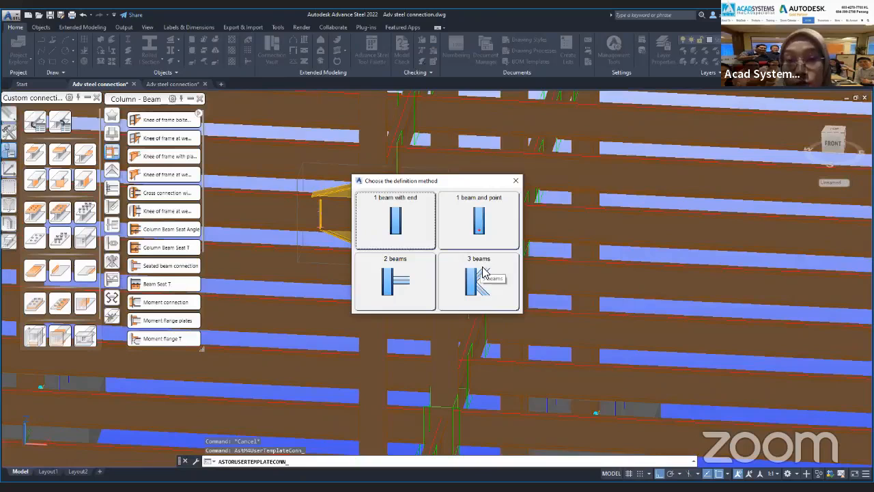
pyautogui.click(483, 272)
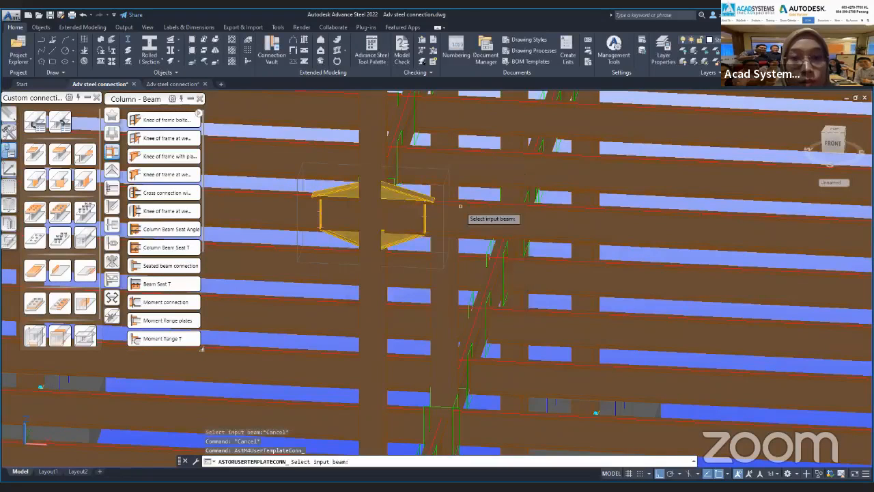
pyautogui.click(459, 205)
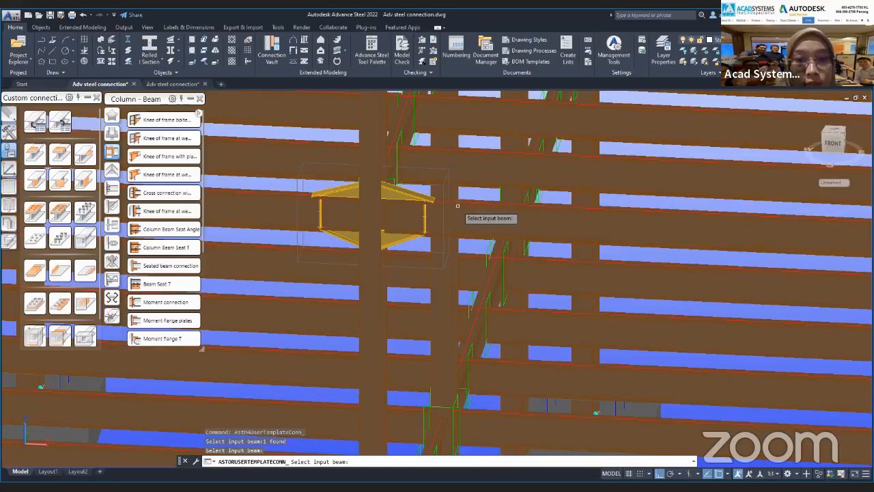
pyautogui.click(374, 239)
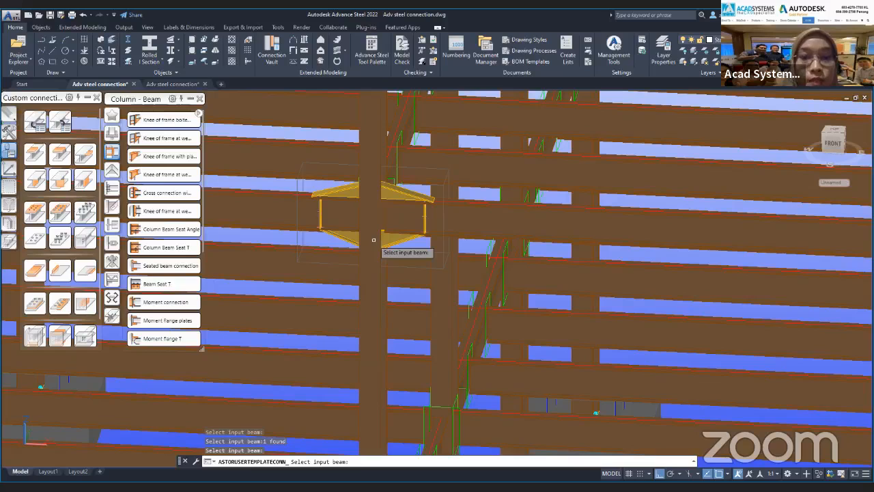
pyautogui.click(262, 200)
pyautogui.press('Return')
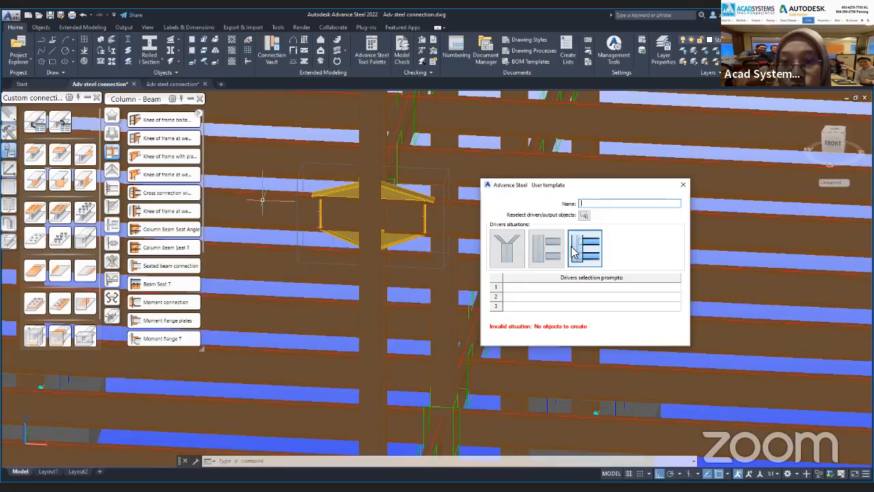
# Choose the third driver situation for the template and name it "3 beams connection".
pyautogui.click(513, 252)
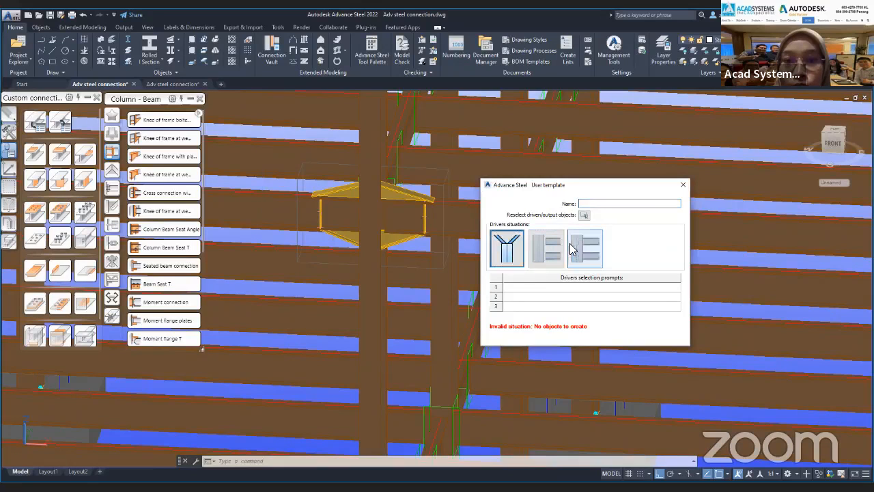
pyautogui.click(573, 250)
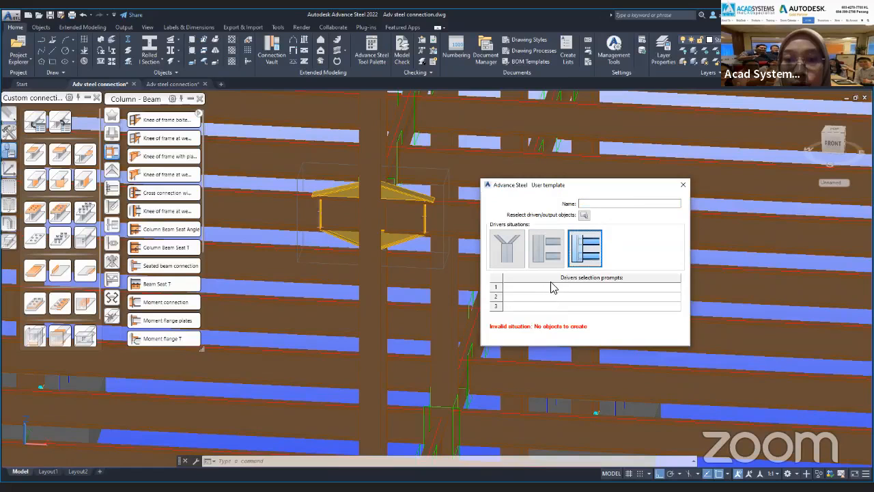
pyautogui.click(620, 203)
pyautogui.write('3')
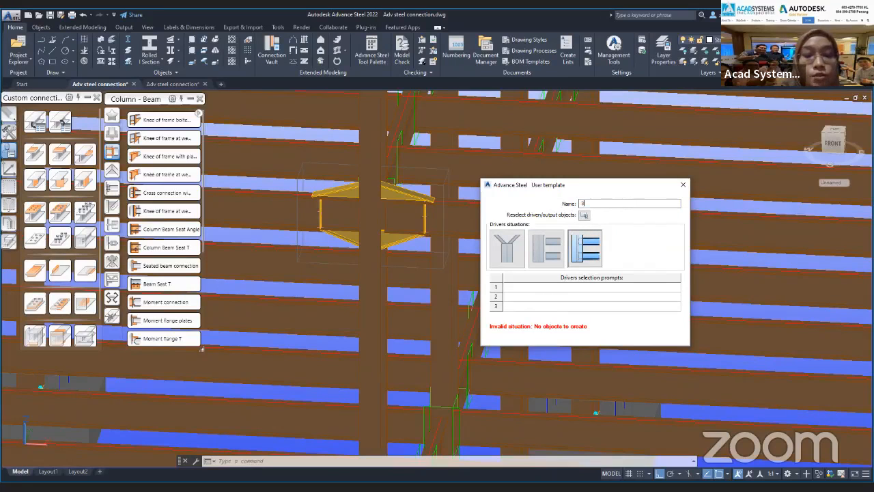
pyautogui.write(' beamn')
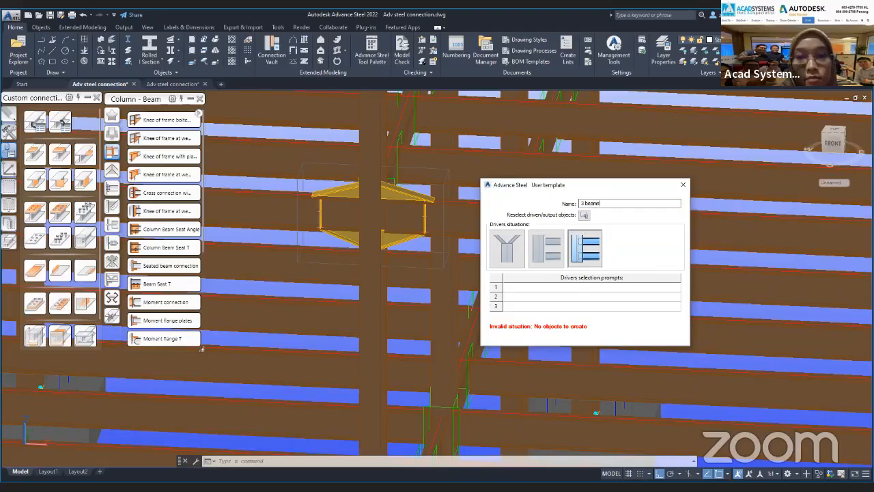
pyautogui.write(' connection')
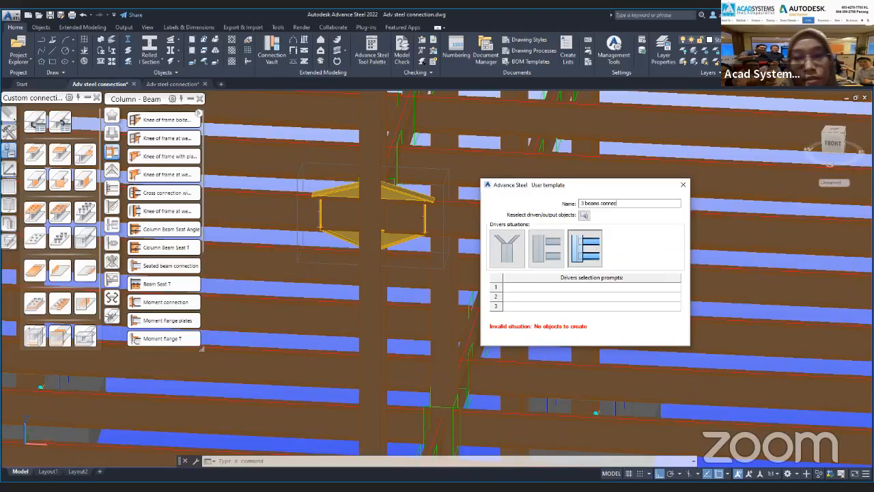
# Set the three driver selection prompts to "Beam 1", "Beam 2" and "Beam 3".
pyautogui.click(553, 288)
pyautogui.write('Beam 1')
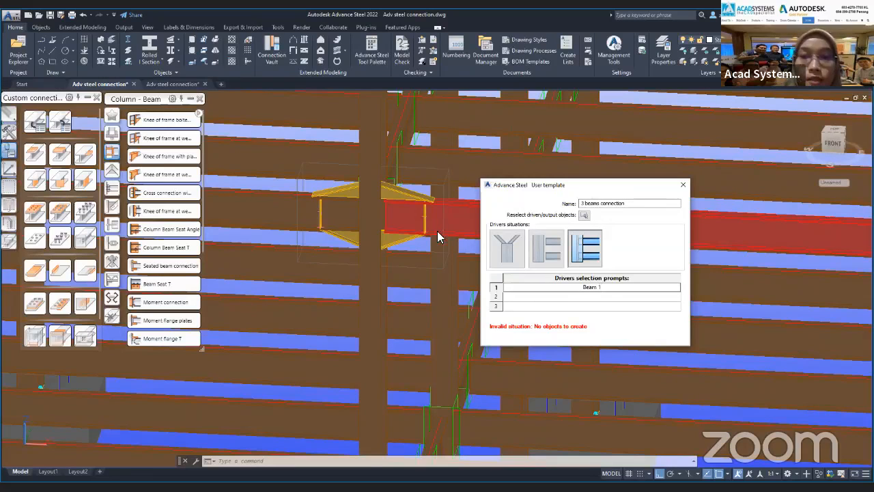
pyautogui.click(527, 297)
pyautogui.write('Beam ')
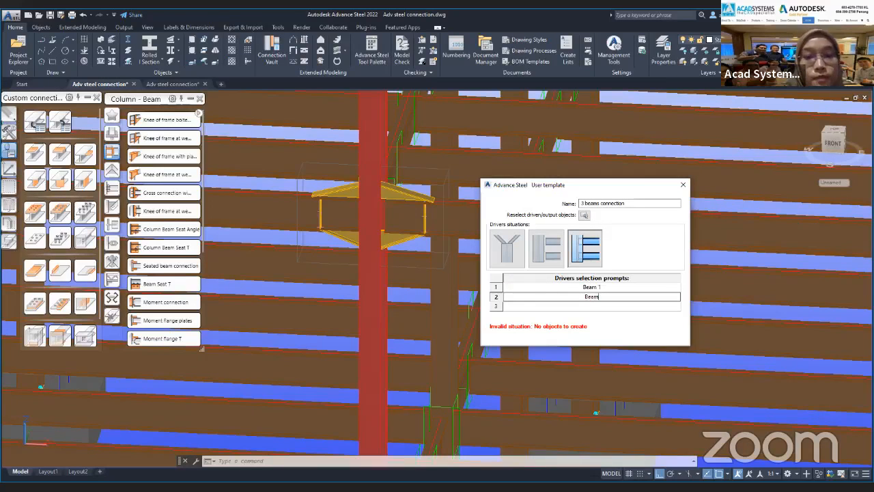
pyautogui.write('2')
pyautogui.press('Return')
pyautogui.write('Beam')
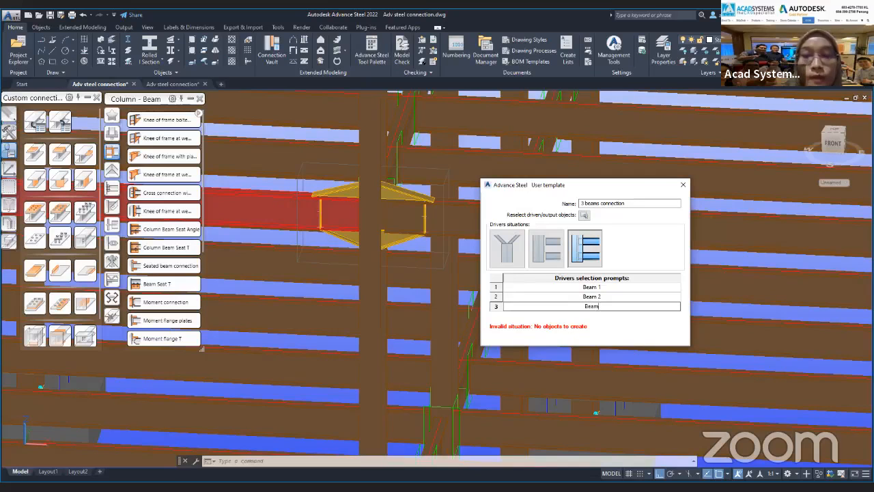
pyautogui.write(' 3')
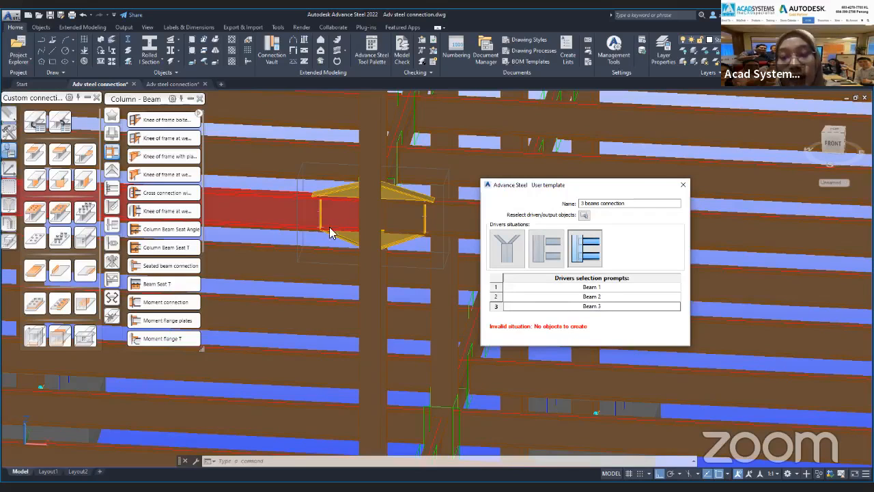
# Assign all the haunch connection objects around the column joint as the template's output objects.
pyautogui.click(584, 216)
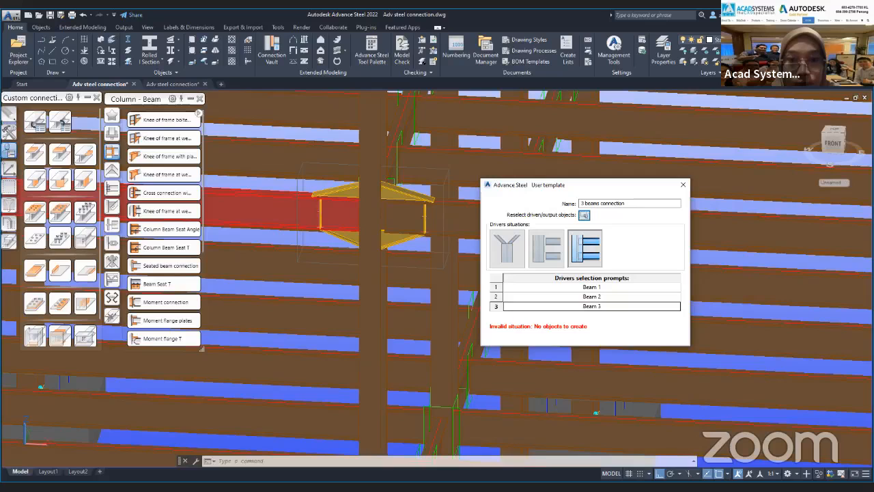
pyautogui.moveTo(280, 147); pyautogui.dragTo(470, 286)
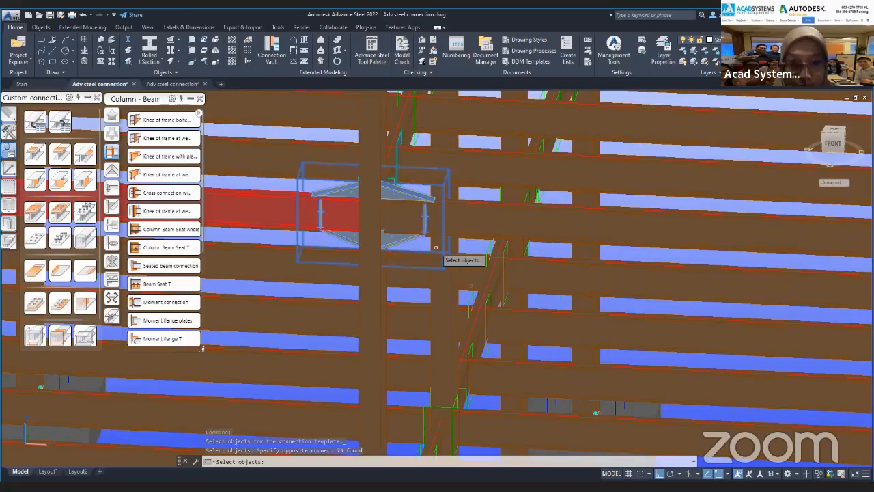
pyautogui.rightClick(378, 220)
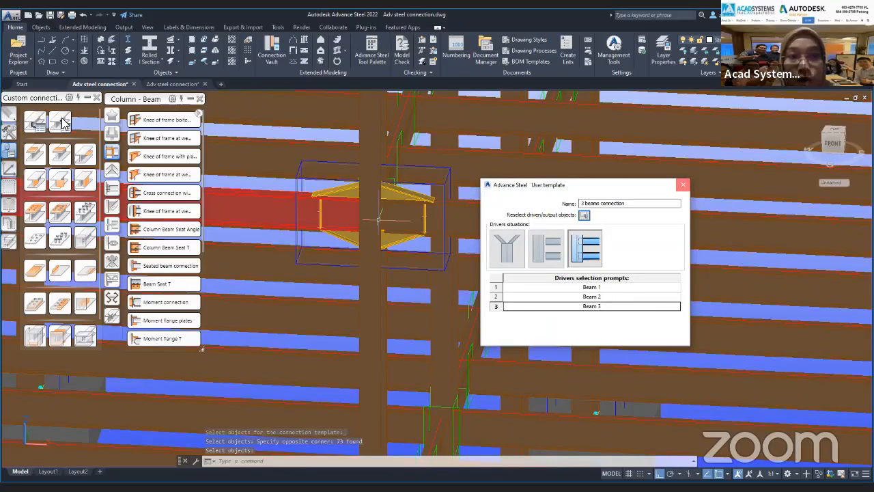
# Insert the "3 beams connection" template on the neighbouring column and its two adjoining beams at the same floor level, and close its properties dialog.
pyautogui.click(63, 123)
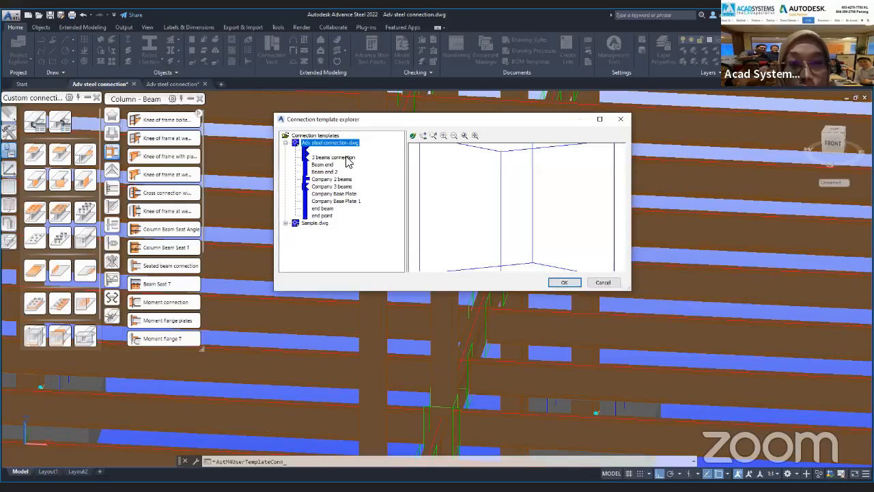
pyautogui.click(345, 158)
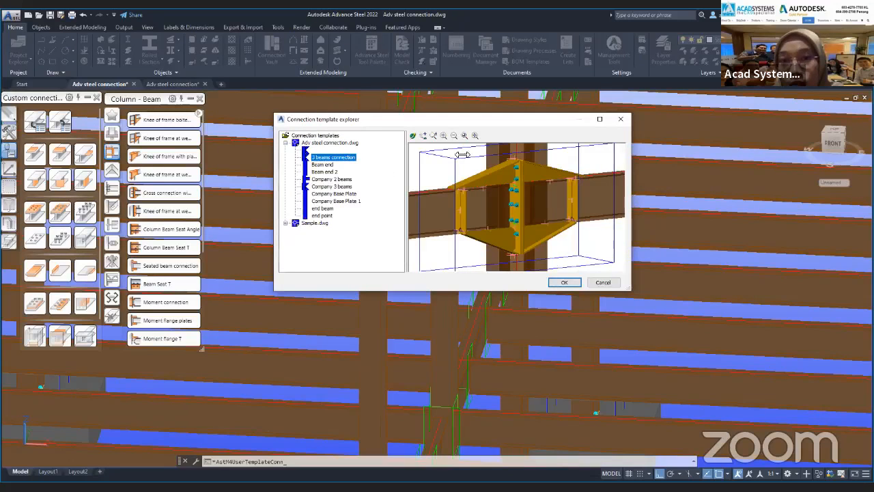
pyautogui.click(565, 284)
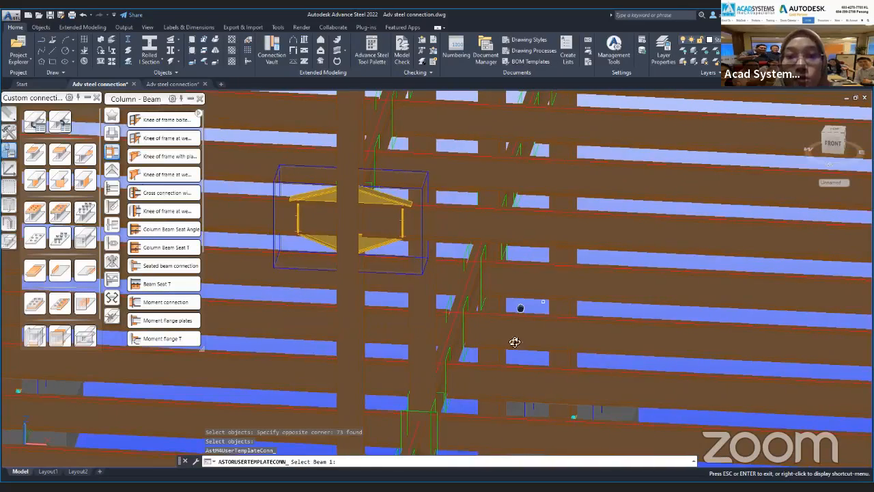
pyautogui.scroll(-5, 499, 354)
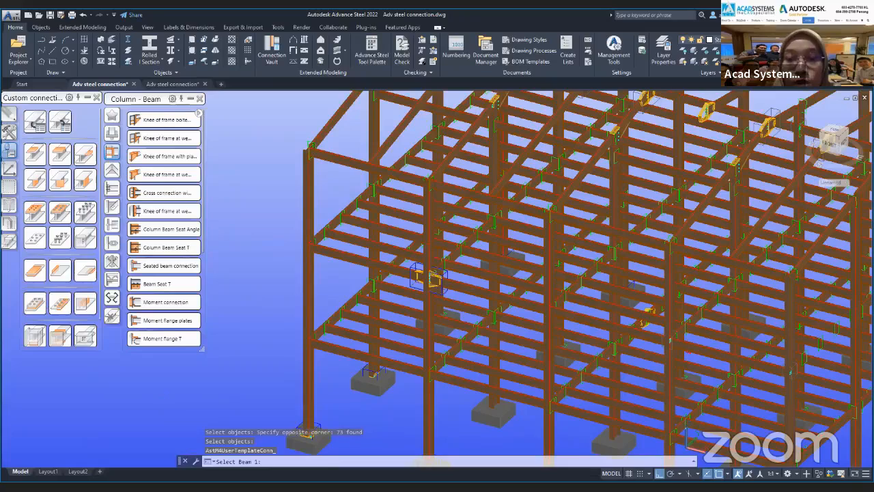
pyautogui.scroll(3, 560, 311)
pyautogui.scroll(2, 560, 311)
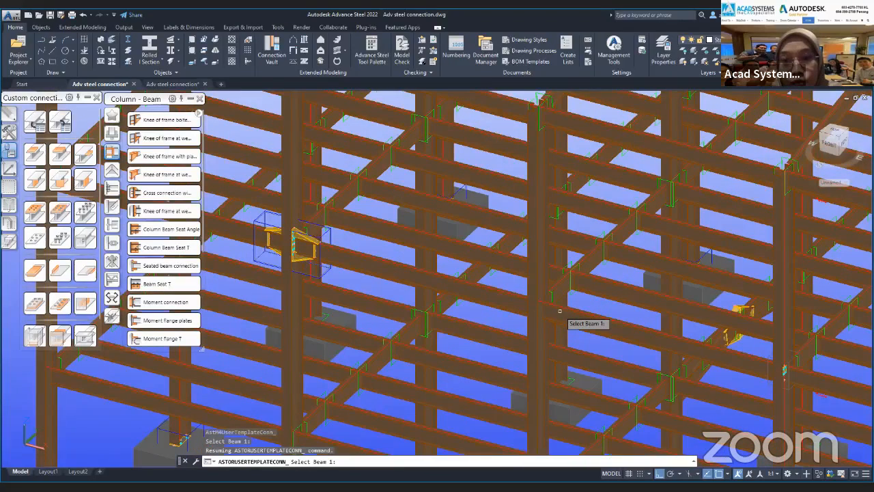
pyautogui.click(560, 311)
pyautogui.scroll(1, 547, 321)
pyautogui.click(535, 339)
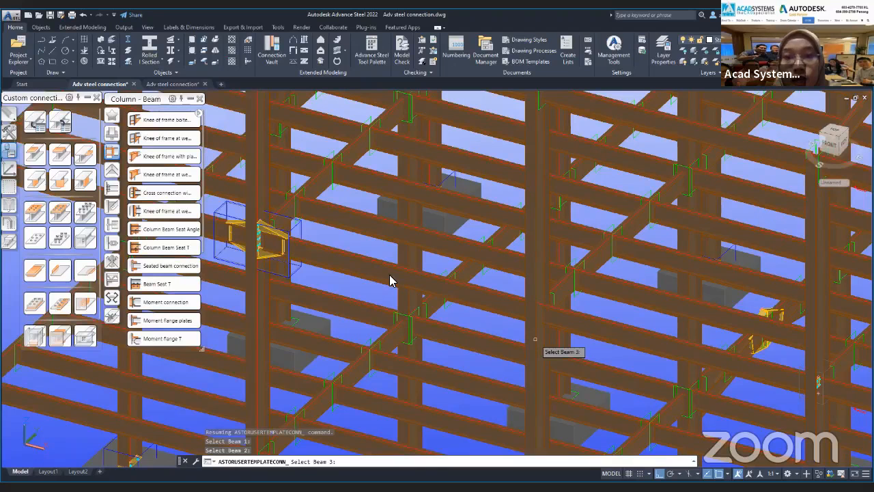
pyautogui.press('Return')
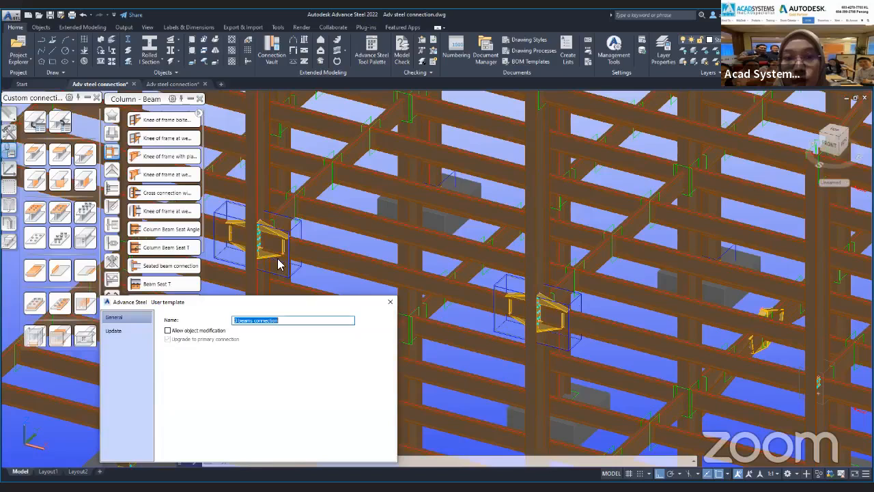
pyautogui.click(391, 302)
# Examine the inserted three-beam connection against the original haunched joint, up close and within the frame.
pyautogui.moveTo(361, 307); pyautogui.dragTo(444, 306, button='middle')
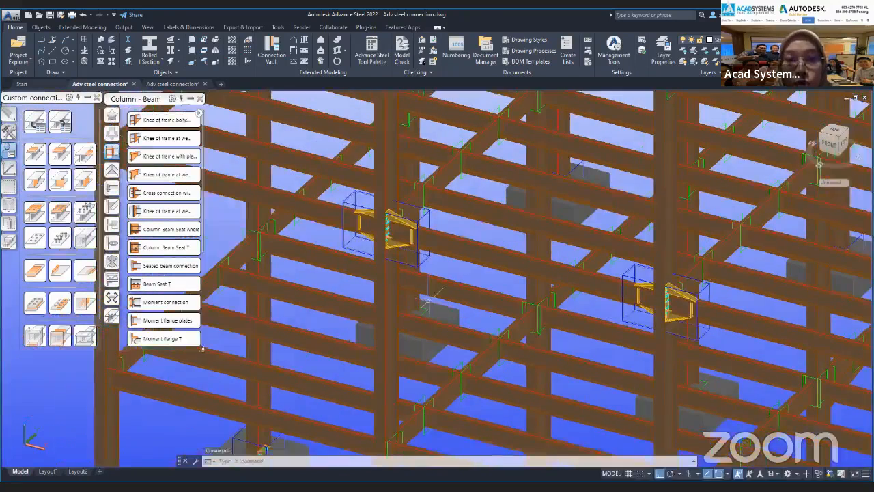
pyautogui.moveTo(388, 310); pyautogui.dragTo(427, 301, button='middle')
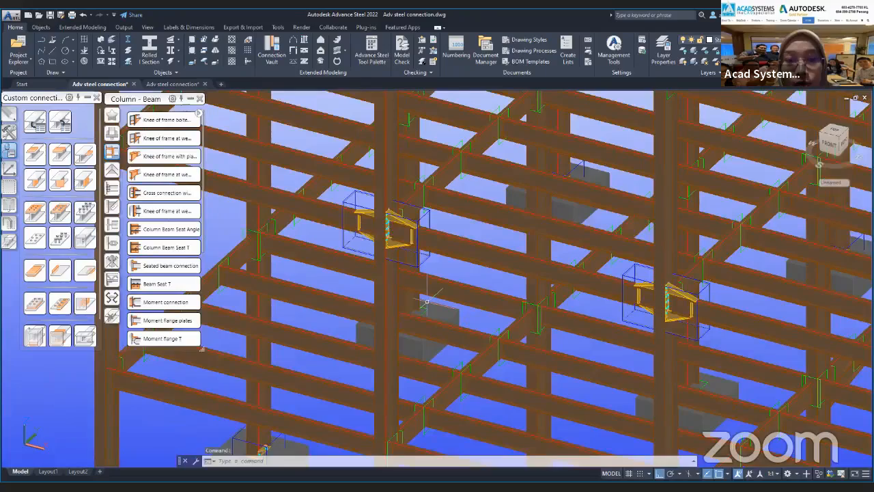
pyautogui.scroll(-5, 427, 302)
pyautogui.scroll(2, 427, 266)
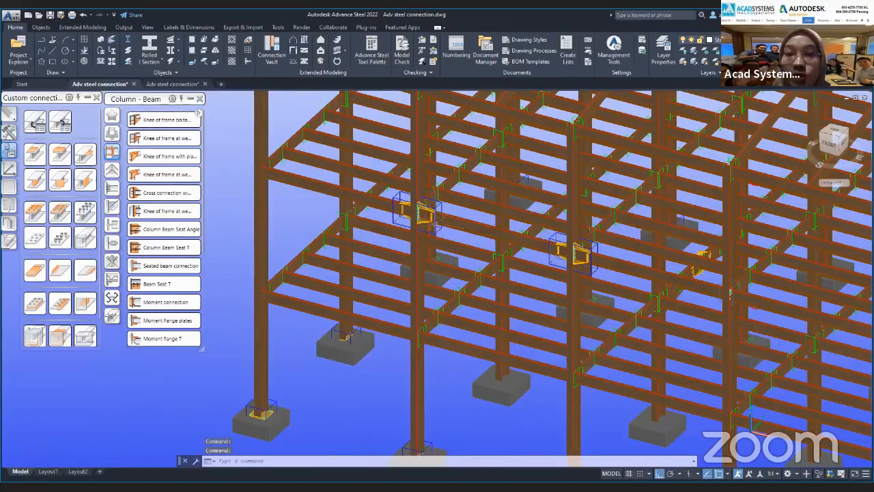
pyautogui.scroll(5, 431, 235)
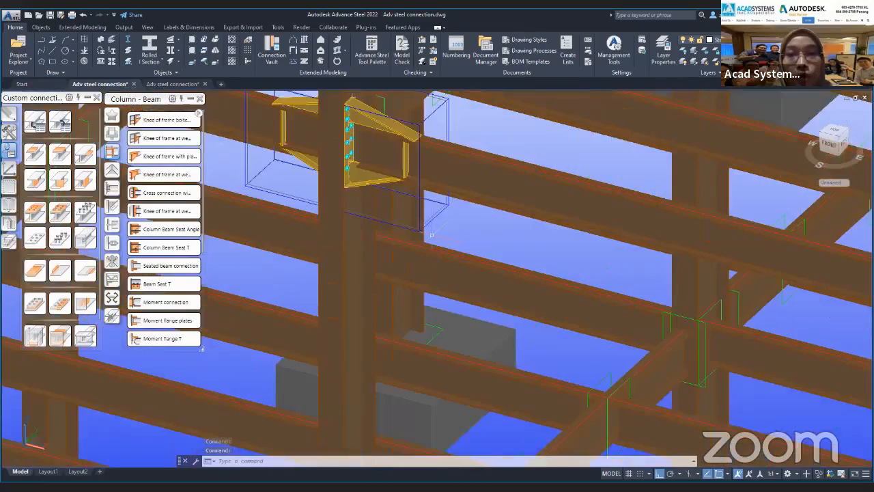
pyautogui.moveTo(427, 245); pyautogui.dragTo(448, 255, button='middle')
pyautogui.moveTo(436, 150); pyautogui.dragTo(469, 215, button='middle')
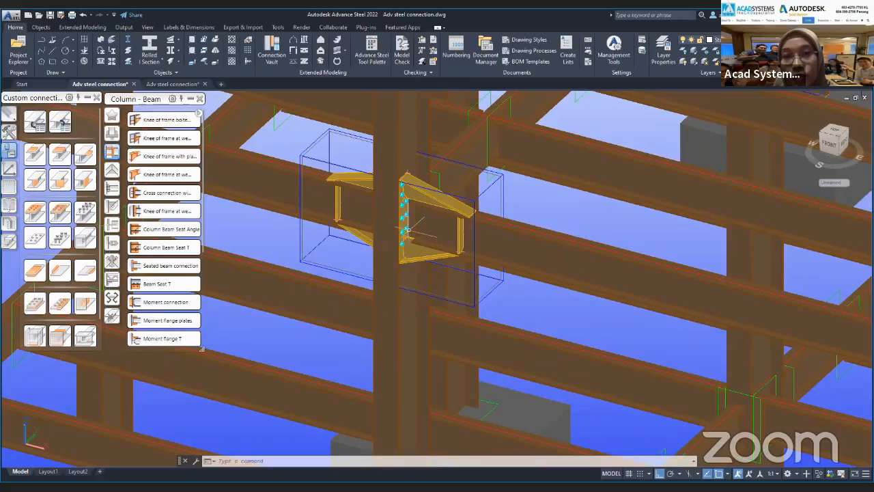
pyautogui.scroll(-5, 570, 276)
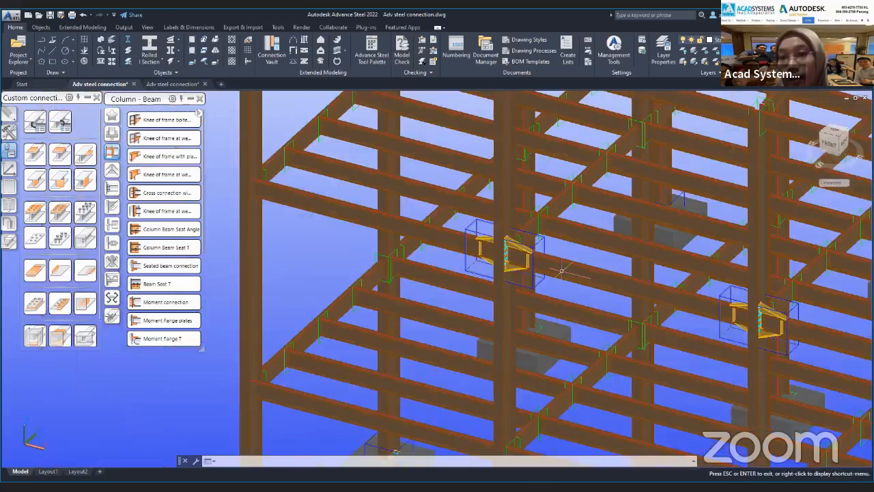
# Examine the frame's haunched joints, outer bays and the bolted joint between the floor beam and the corner column.
pyautogui.moveTo(561, 271); pyautogui.dragTo(451, 250, button='middle')
pyautogui.moveTo(683, 304); pyautogui.dragTo(579, 289, button='middle')
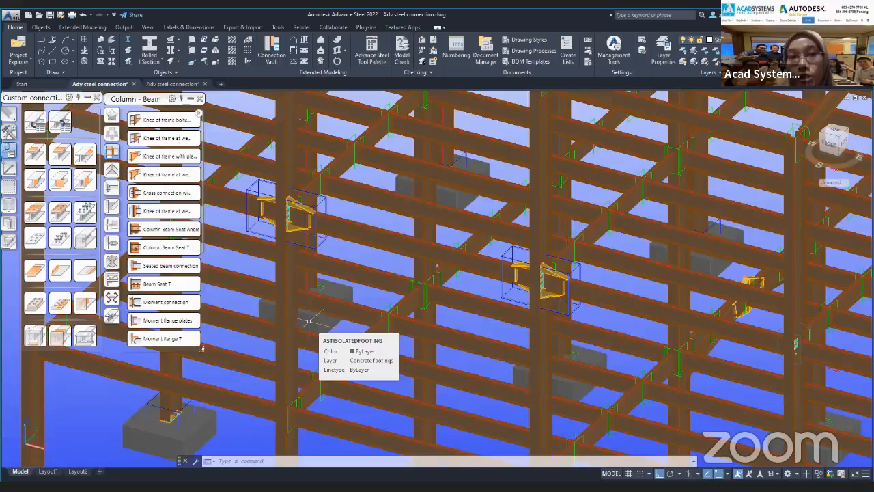
pyautogui.keyDown('shift'); pyautogui.moveTo(476, 346); pyautogui.dragTo(752, 382, button='middle'); pyautogui.keyUp('shift')
pyautogui.moveTo(356, 229); pyautogui.dragTo(308, 218, button='middle')
pyautogui.scroll(-5, 308, 219)
pyautogui.moveTo(565, 262); pyautogui.dragTo(544, 279, button='middle')
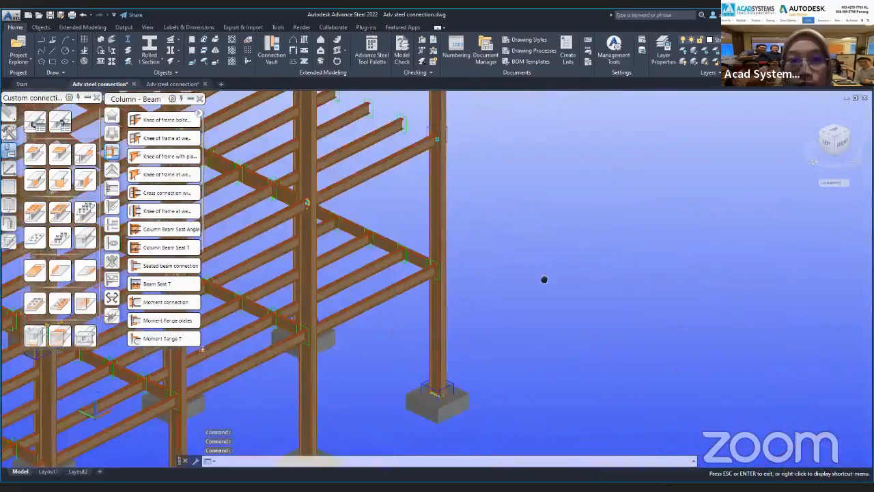
pyautogui.scroll(-3, 412, 138)
pyautogui.moveTo(412, 137); pyautogui.dragTo(448, 231, button='middle')
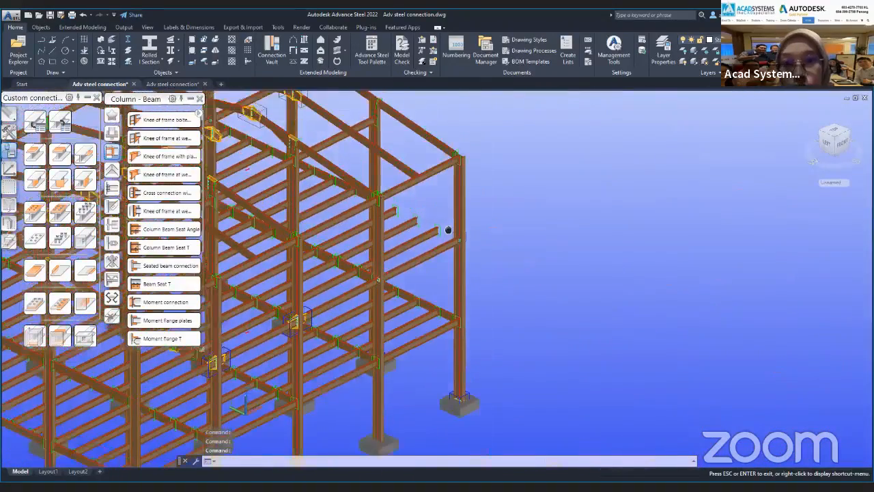
pyautogui.scroll(8, 454, 238)
pyautogui.press('Escape')
pyautogui.press('Escape')
pyautogui.press('Escape')
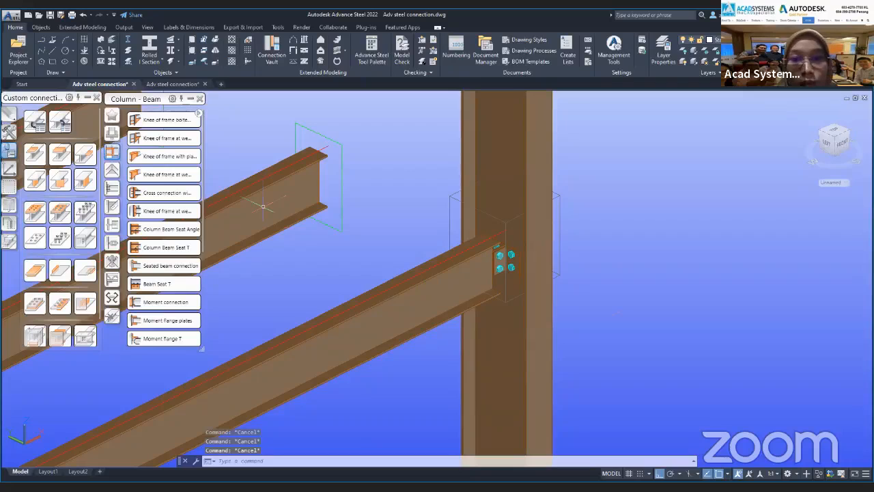
pyautogui.scroll(-8, 570, 307)
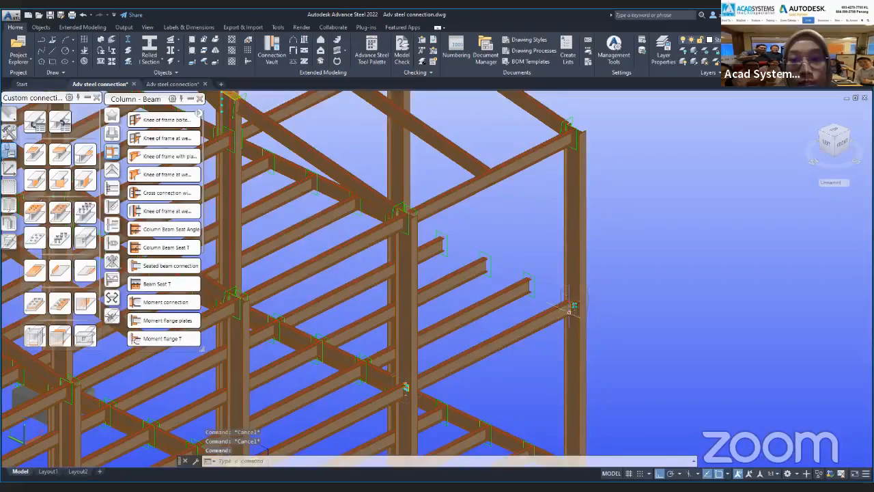
pyautogui.keyDown('shift'); pyautogui.moveTo(572, 307); pyautogui.dragTo(343, 326, button='middle'); pyautogui.keyUp('shift')
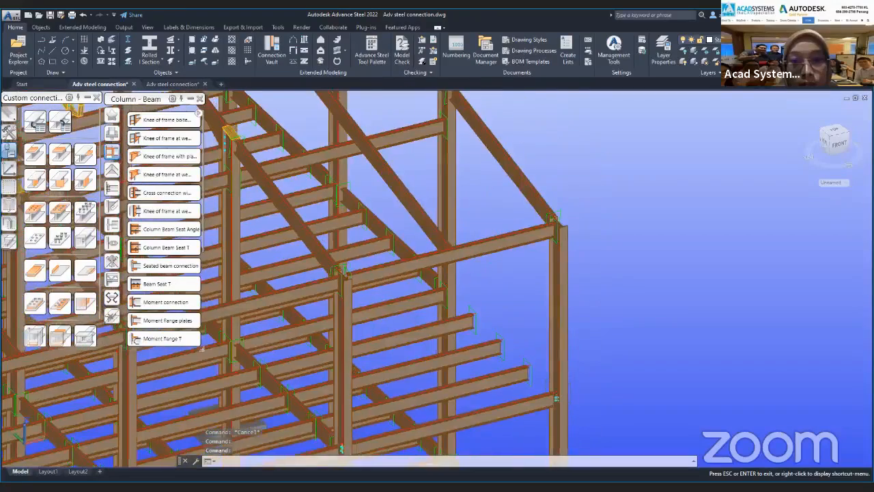
pyautogui.moveTo(500, 341)
pyautogui.keyDown('shift'); pyautogui.mouseDown(button='middle')
pyautogui.moveTo(496, 361)
pyautogui.moveTo(503, 339)
pyautogui.mouseUp(button='middle'); pyautogui.keyUp('shift')
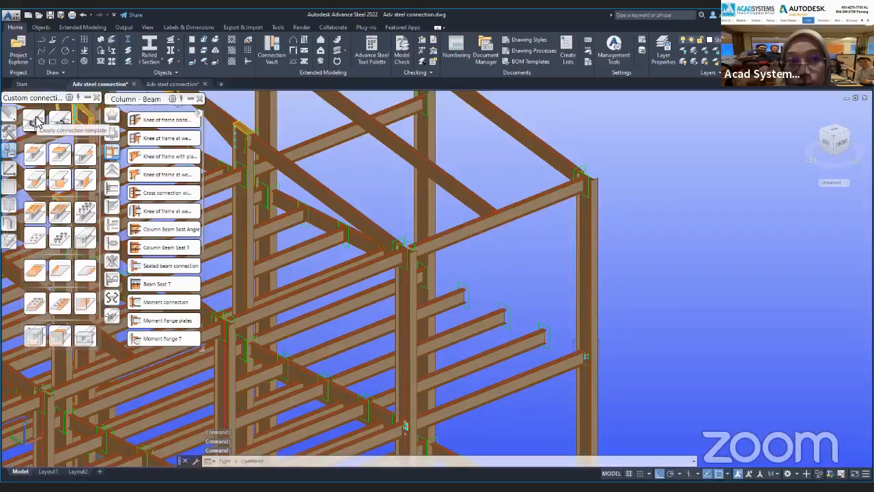
# Start a connection template with the 2 beams definition method, using the corner column and the floor beam bolted to it as input beams.
pyautogui.click(41, 135)
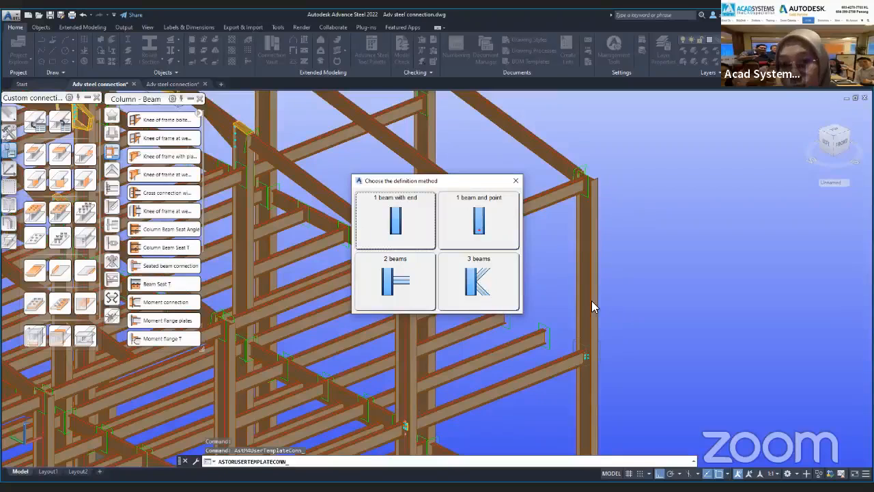
pyautogui.click(394, 280)
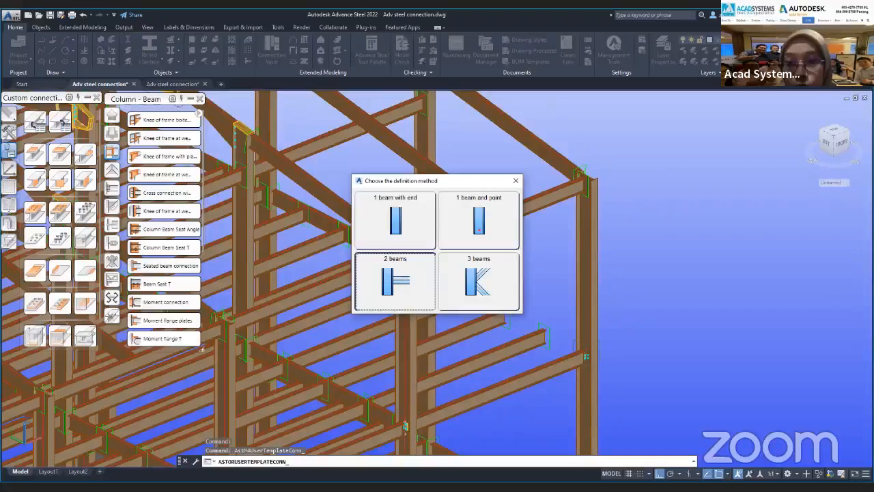
pyautogui.click(395, 281)
pyautogui.click(592, 315)
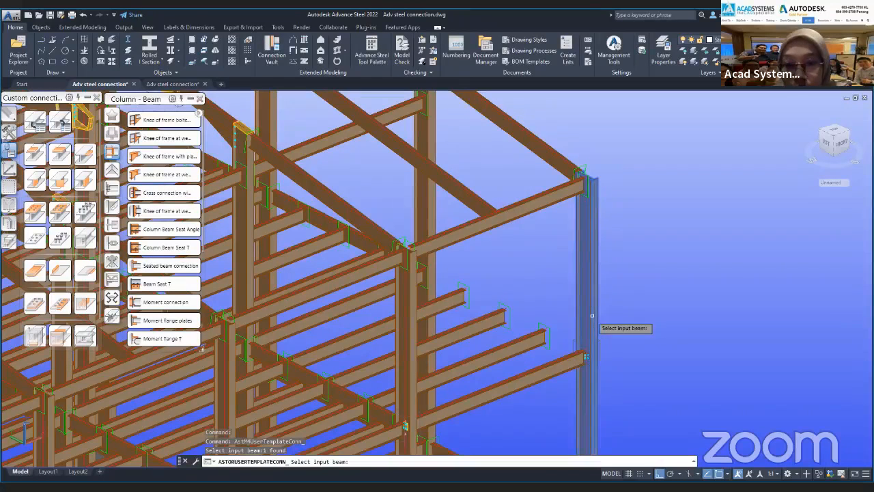
pyautogui.press('Return')
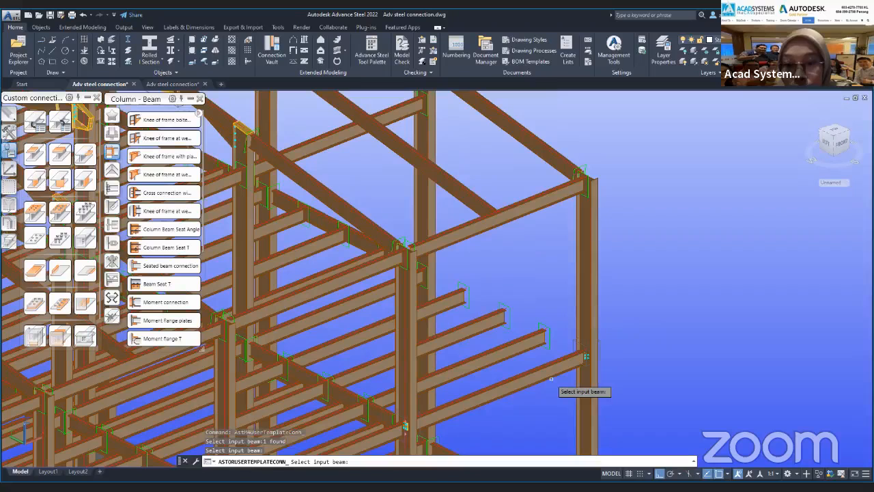
pyautogui.click(551, 376)
pyautogui.press('Return')
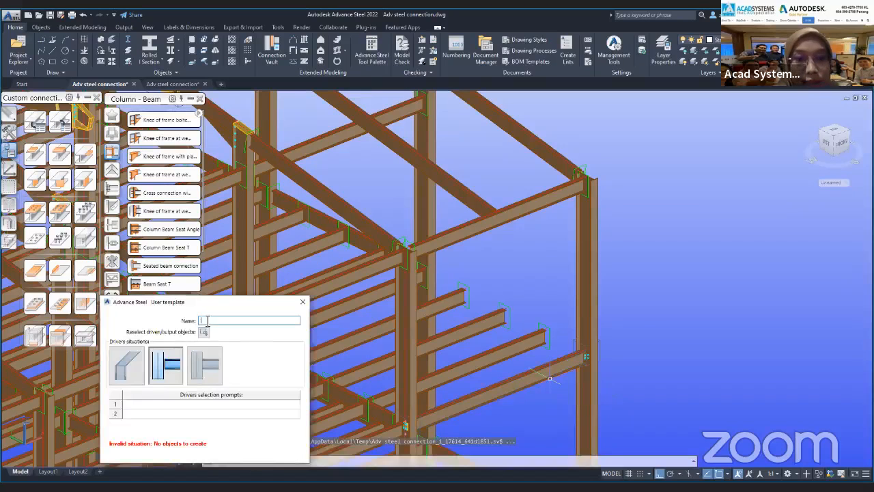
# Name the template "2 beams connection" and assign the bolted connection objects at the corner column joint as its output objects.
pyautogui.write('2')
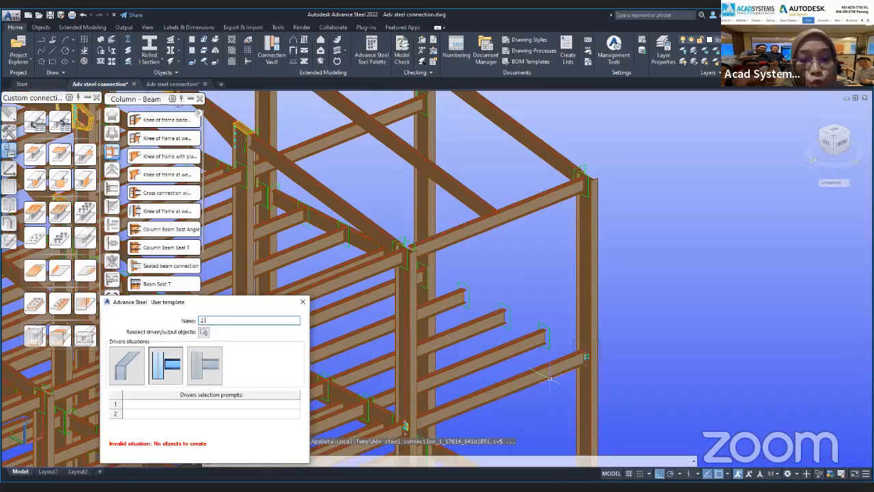
pyautogui.write(' beams conn')
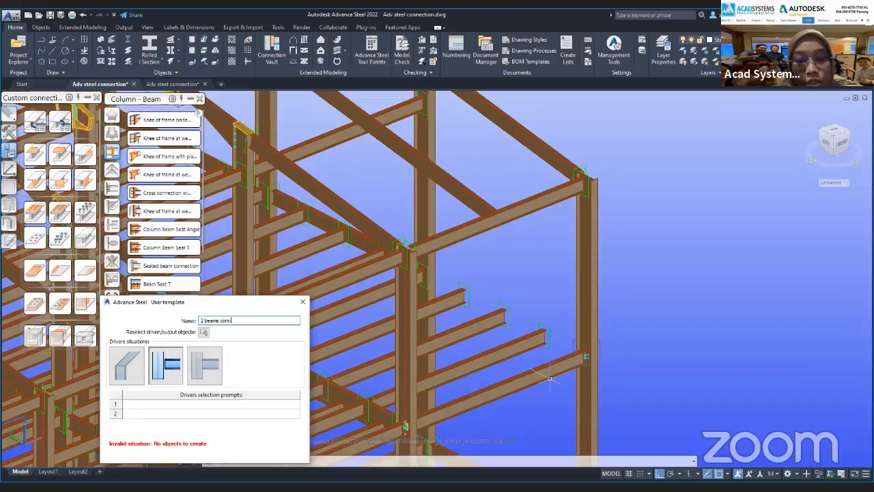
pyautogui.write('ection')
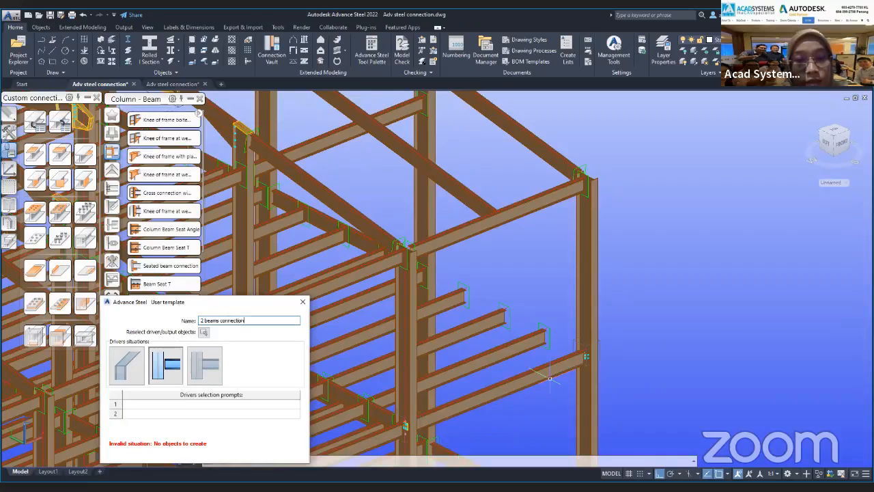
pyautogui.click(203, 332)
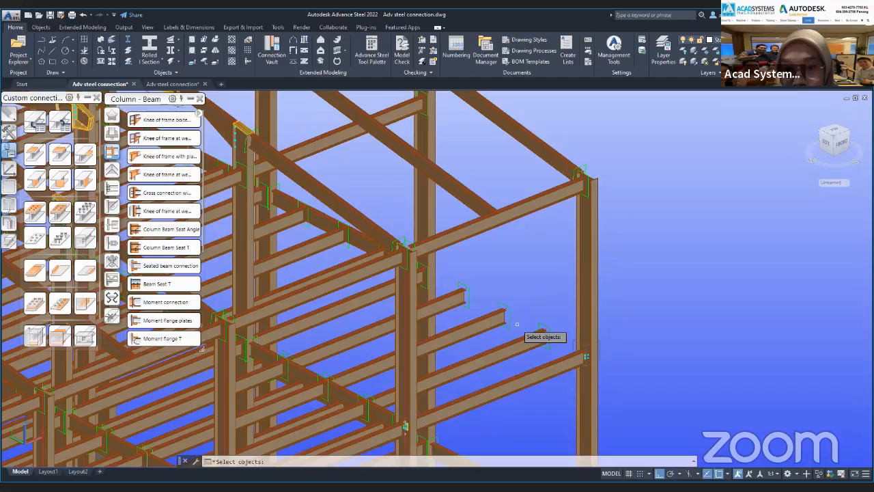
pyautogui.press('Return')
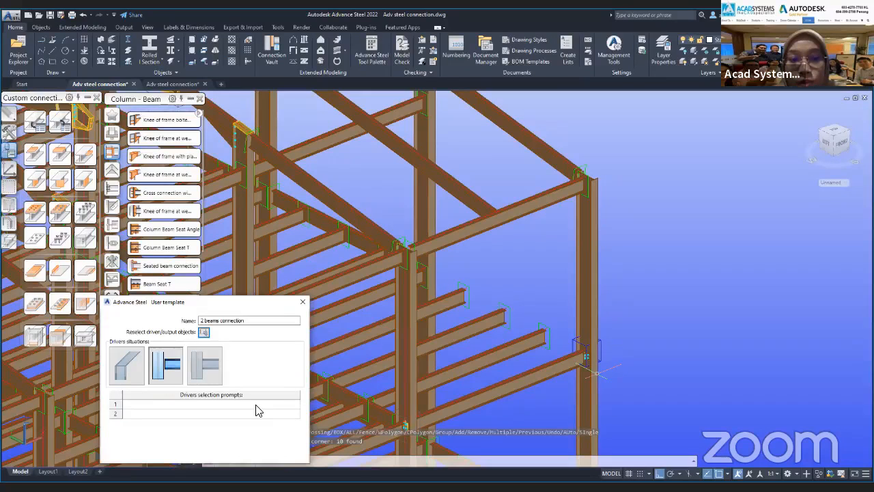
# Set the two driver selection prompts to "Column" and "Beam", and close the template dialog.
pyautogui.click(258, 408)
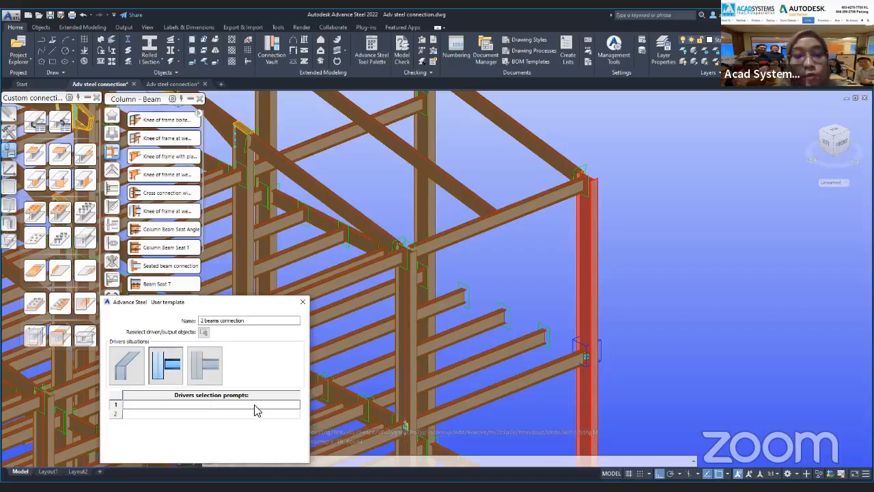
pyautogui.write('Primary')
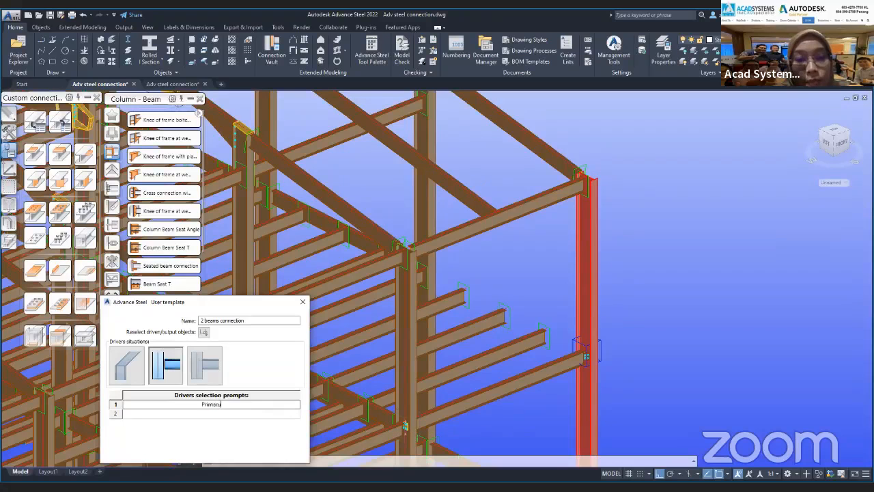
pyautogui.write(' beam')
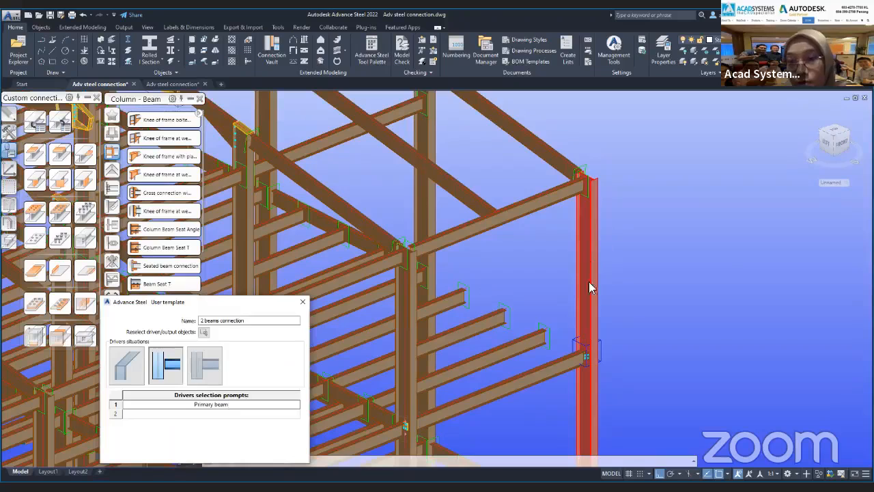
pyautogui.moveTo(230, 407); pyautogui.dragTo(170, 398)
pyautogui.write('Column')
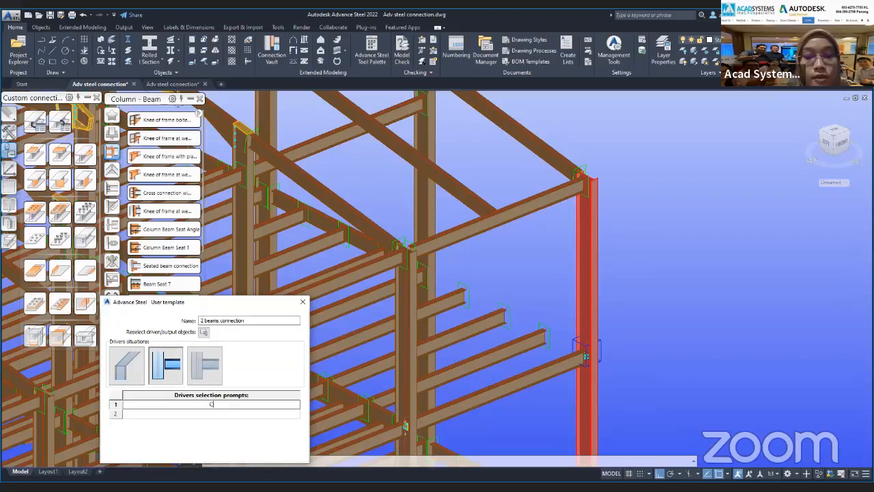
pyautogui.click(180, 413)
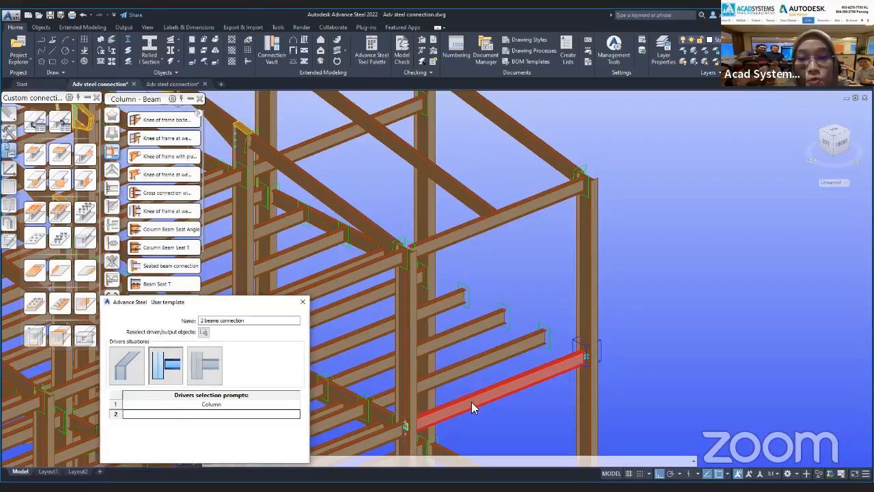
pyautogui.write('Bea')
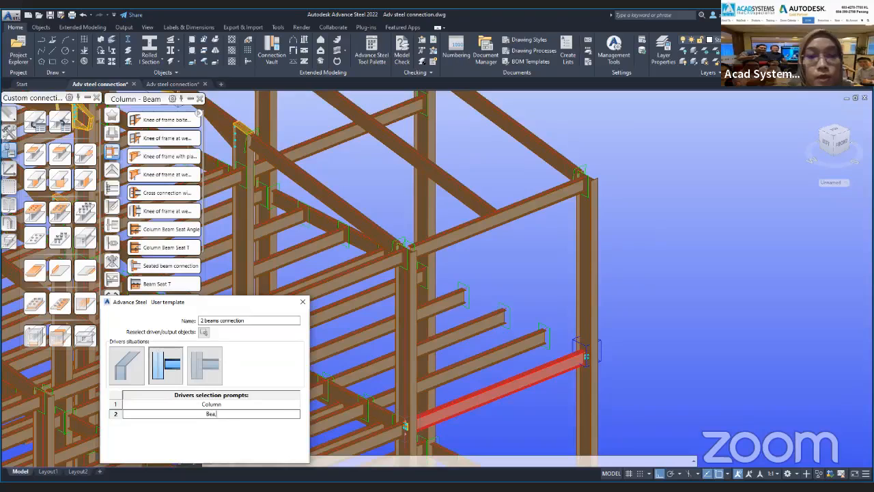
pyautogui.write('m')
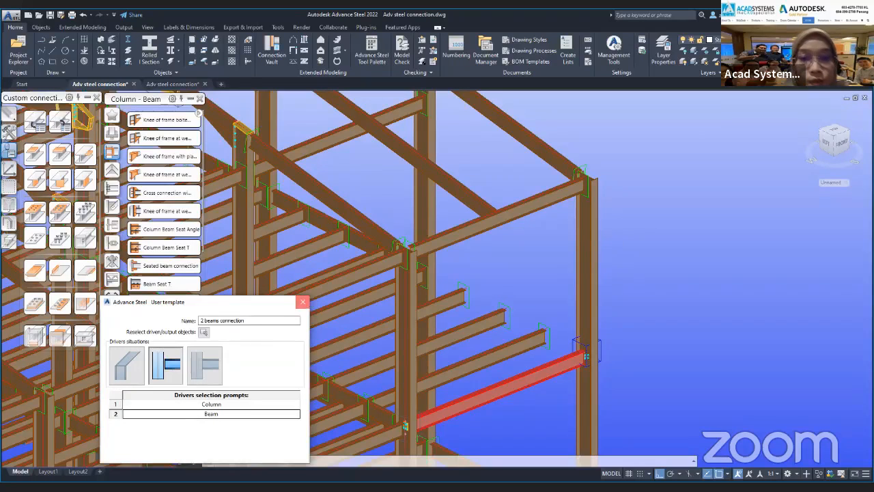
pyautogui.click(305, 301)
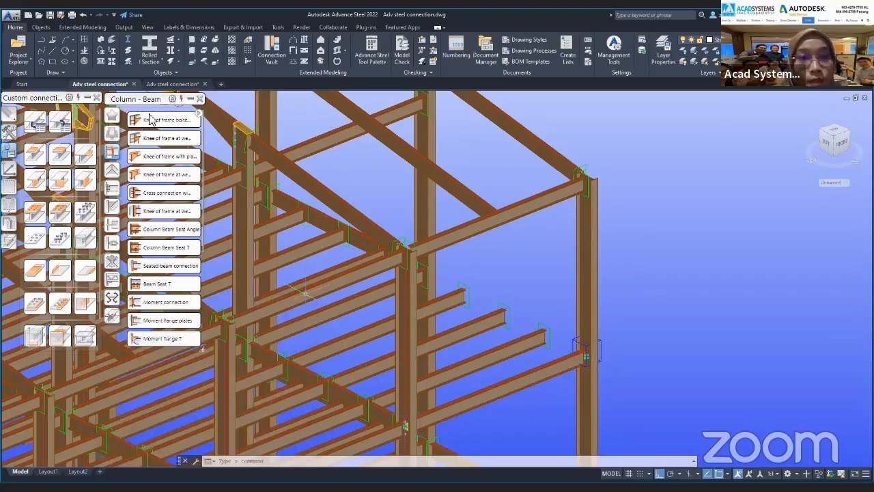
# Insert the "2 beams connection" template on another column of the frame and its adjoining floor beam at the same level.
pyautogui.click(61, 122)
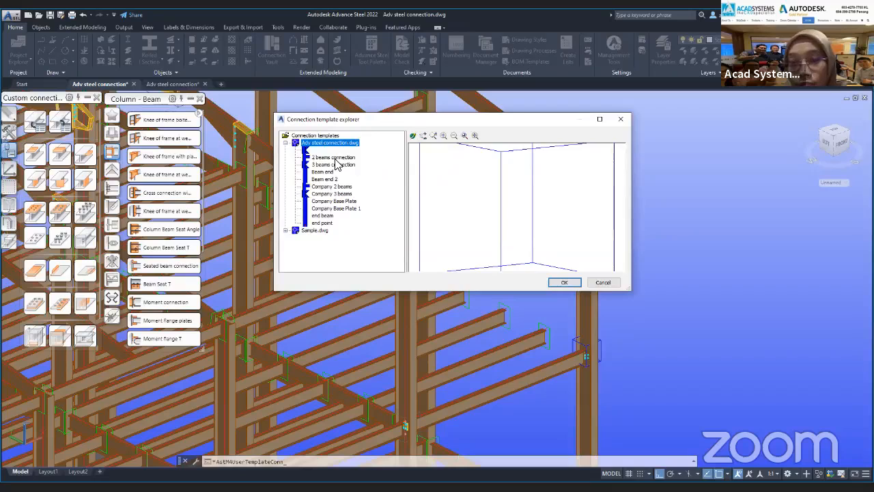
pyautogui.click(334, 158)
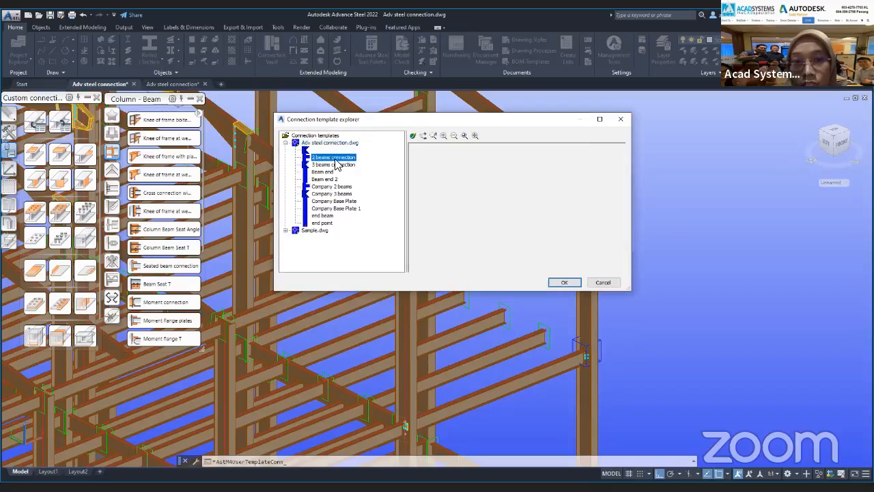
pyautogui.click(564, 282)
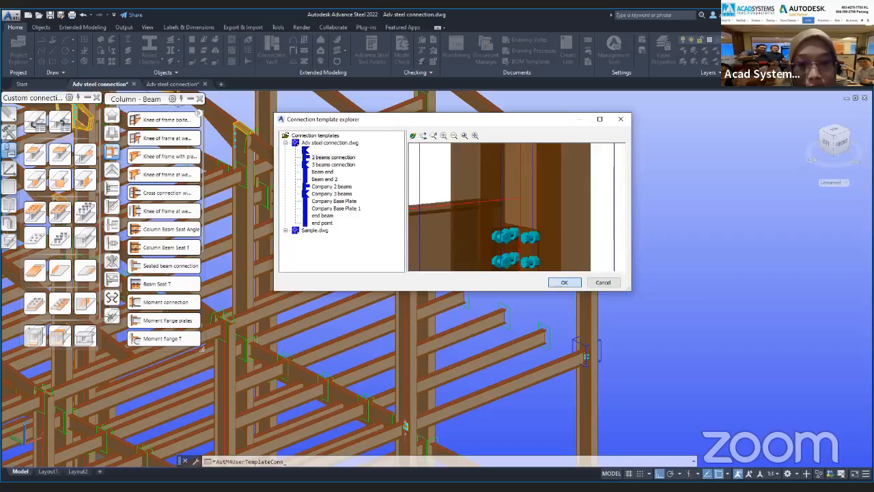
pyautogui.keyDown('shift'); pyautogui.moveTo(565, 309); pyautogui.dragTo(536, 256, button='middle'); pyautogui.keyUp('shift')
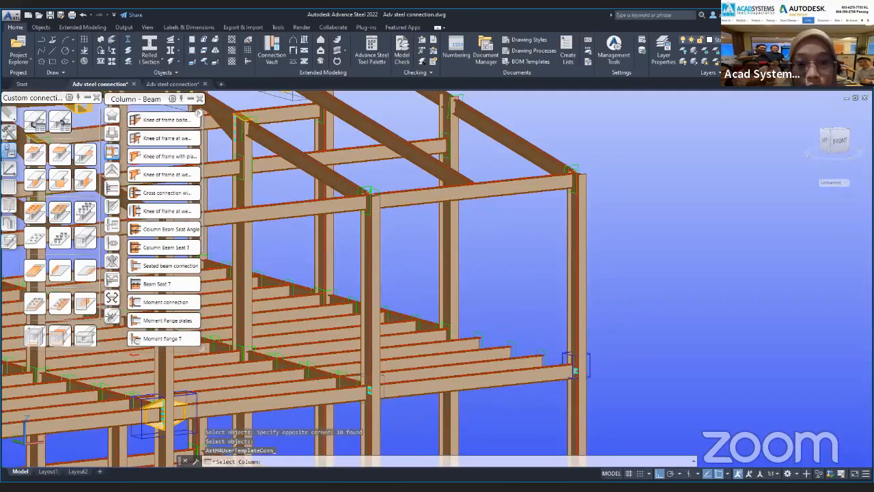
pyautogui.scroll(3, 317, 470)
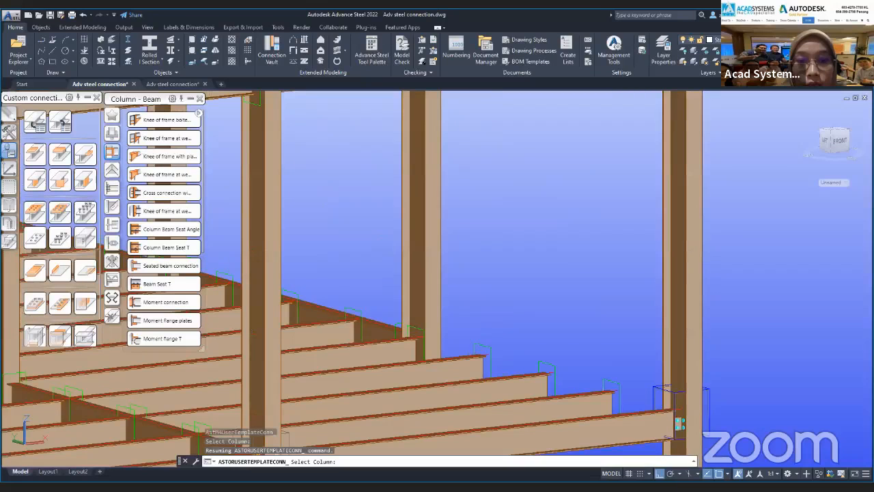
pyautogui.press('Return')
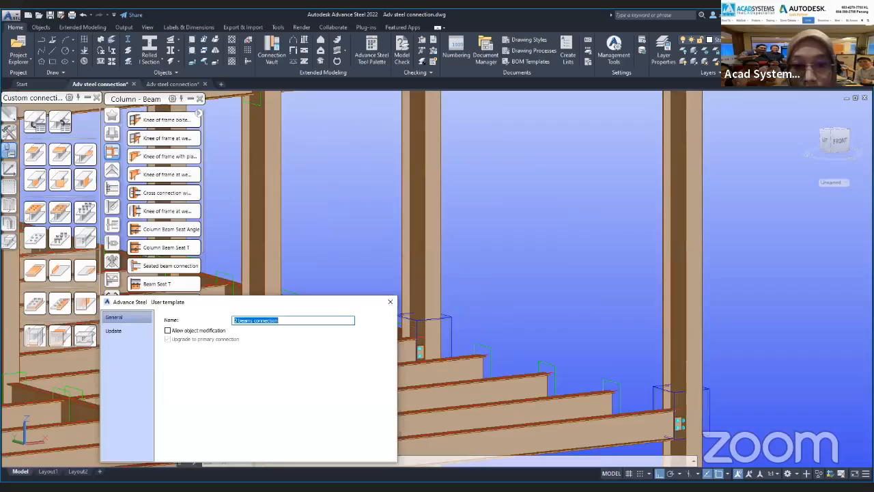
pyautogui.moveTo(323, 305); pyautogui.dragTo(239, 207)
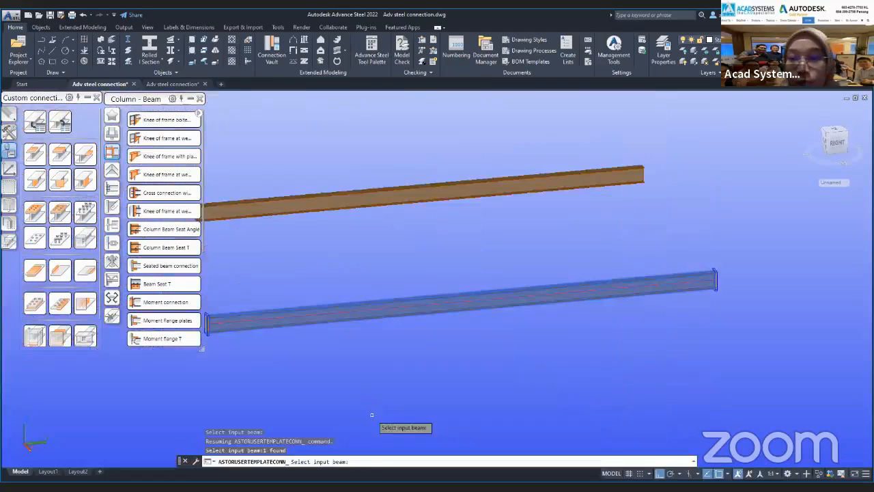
pyautogui.scroll(4, 702, 291)
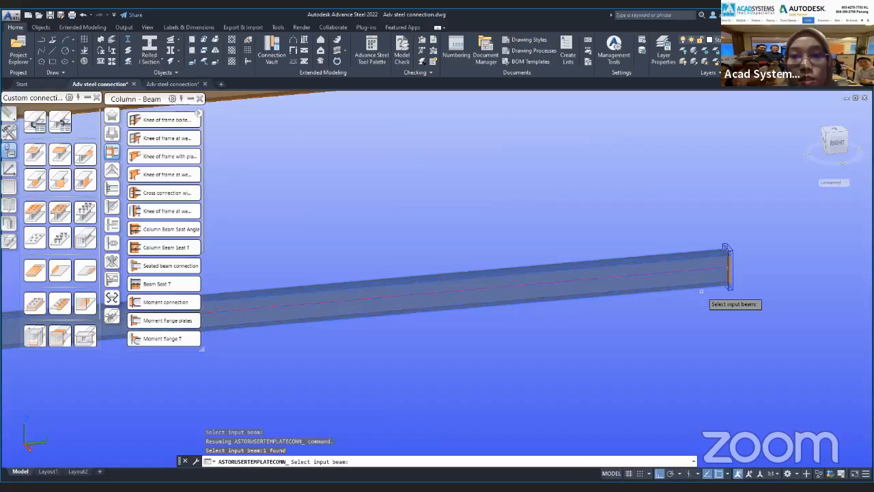
pyautogui.scroll(5, 702, 292)
pyautogui.click(543, 186)
pyautogui.press('Escape')
pyautogui.press('Escape')
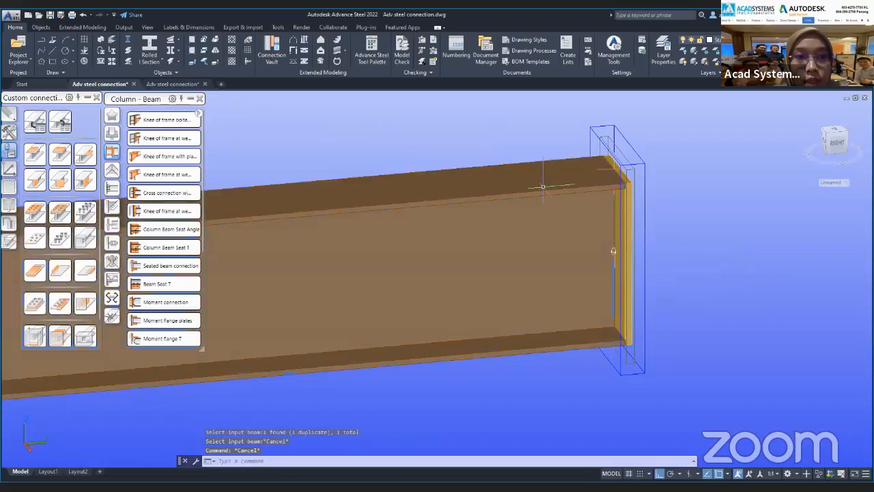
# Start a connection template with the 1 beam and point definition method, using the end-plated loose beam and the point at its plated end.
pyautogui.press('Return')
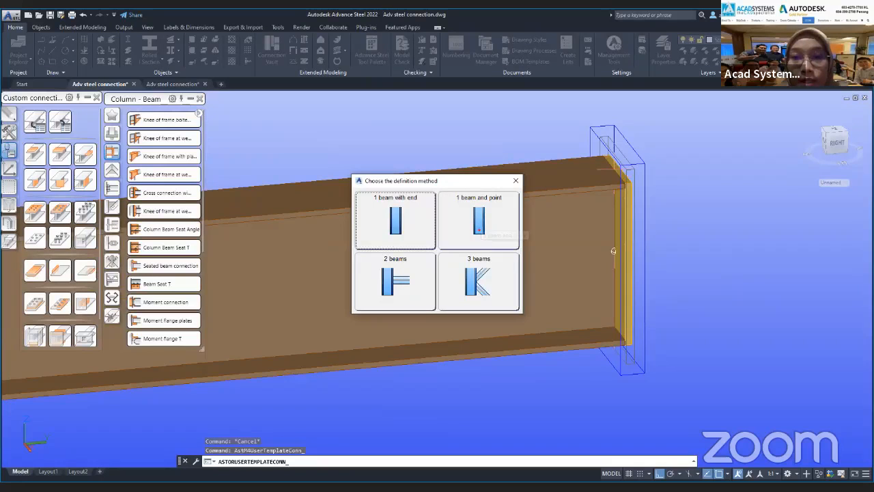
pyautogui.click(479, 218)
pyautogui.click(548, 195)
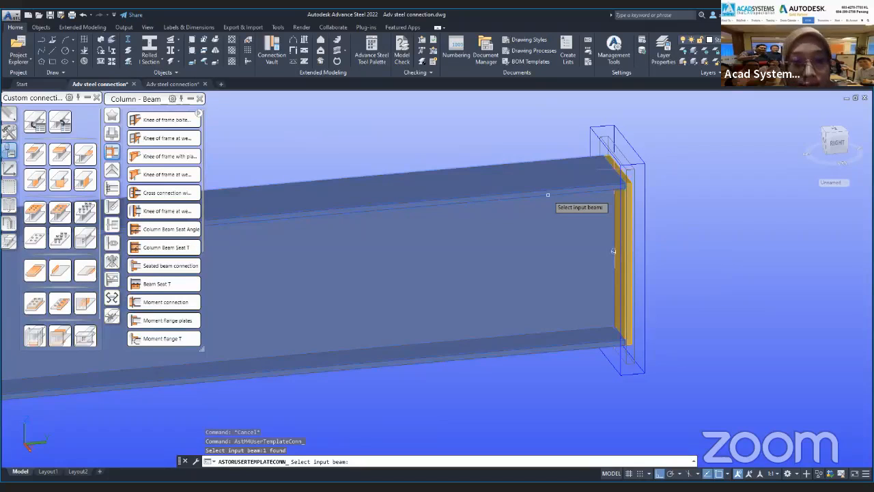
pyautogui.press('Return')
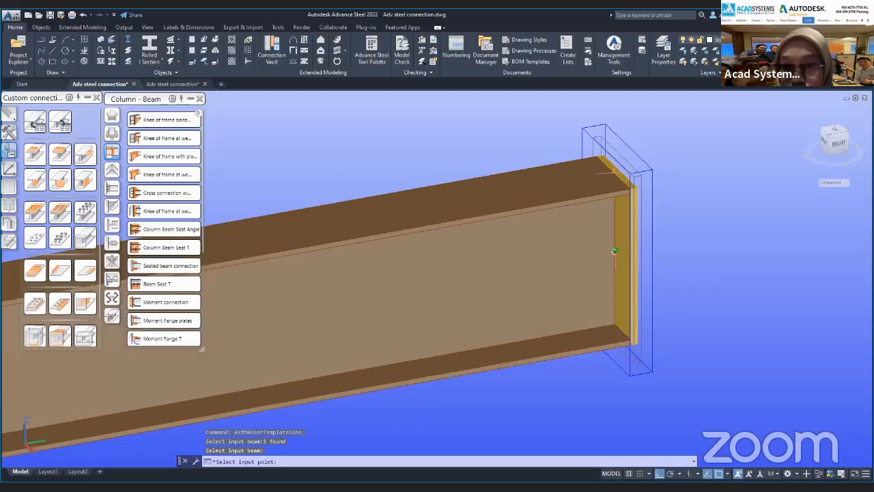
pyautogui.click(615, 252)
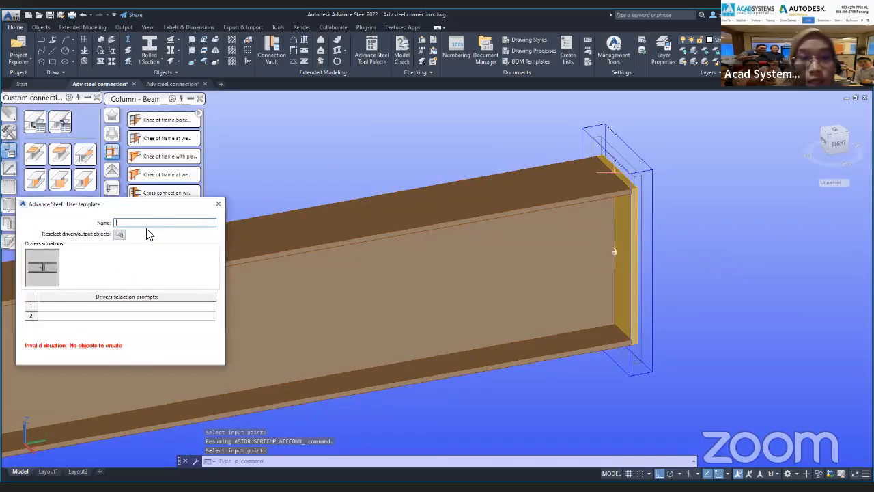
# Name the template "Company beam point" and set its two driver selection prompts to "beam" and "reference point".
pyautogui.write('Compo')
pyautogui.write('ny ')
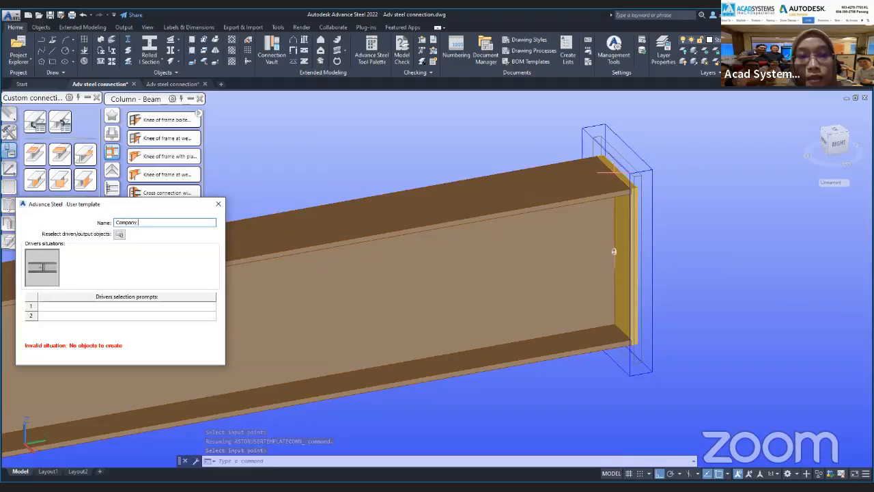
pyautogui.write('beam p')
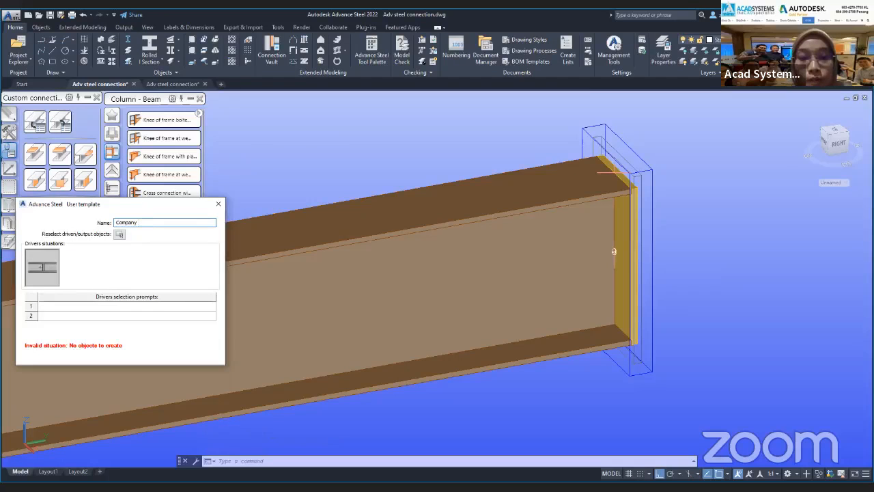
pyautogui.write('oint')
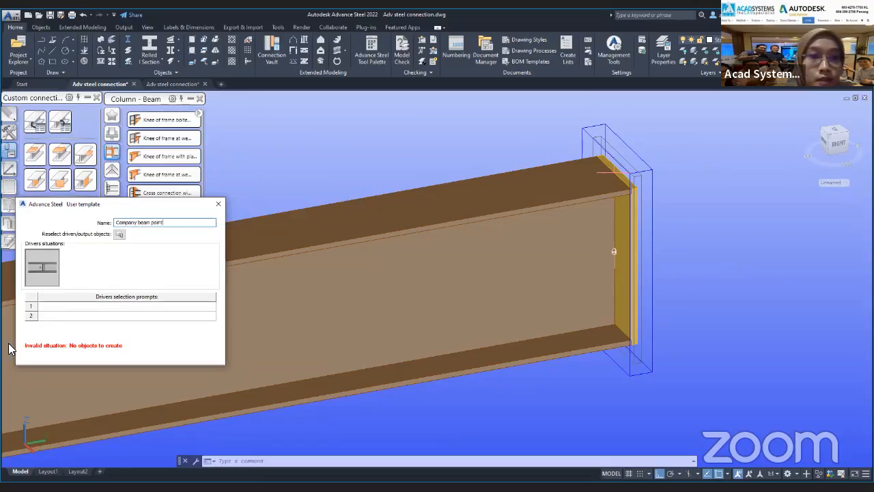
pyautogui.click(153, 307)
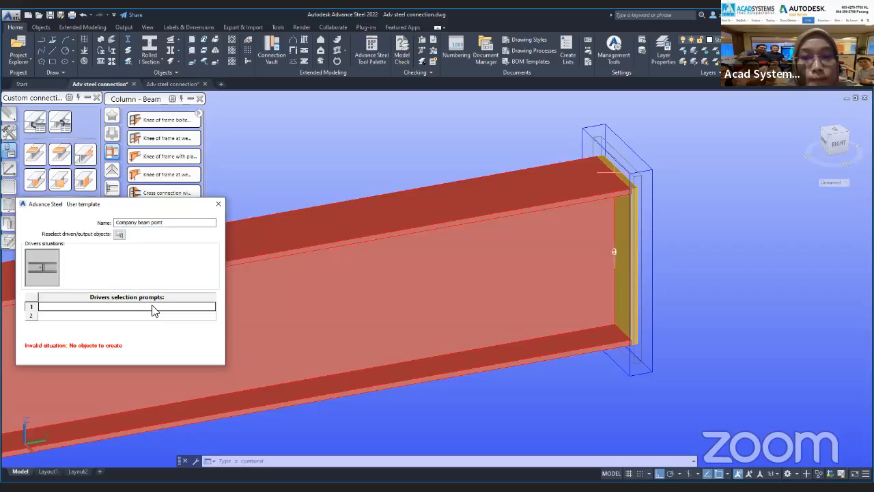
pyautogui.write('beam')
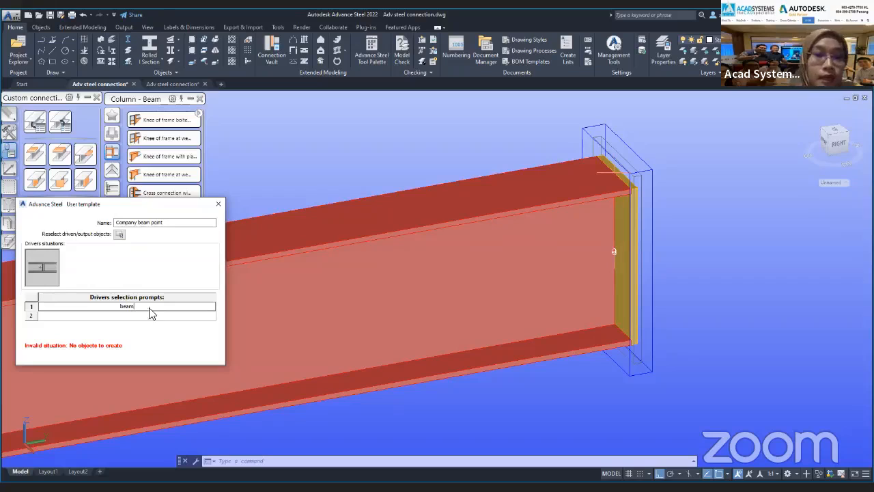
pyautogui.click(149, 318)
pyautogui.write('ref')
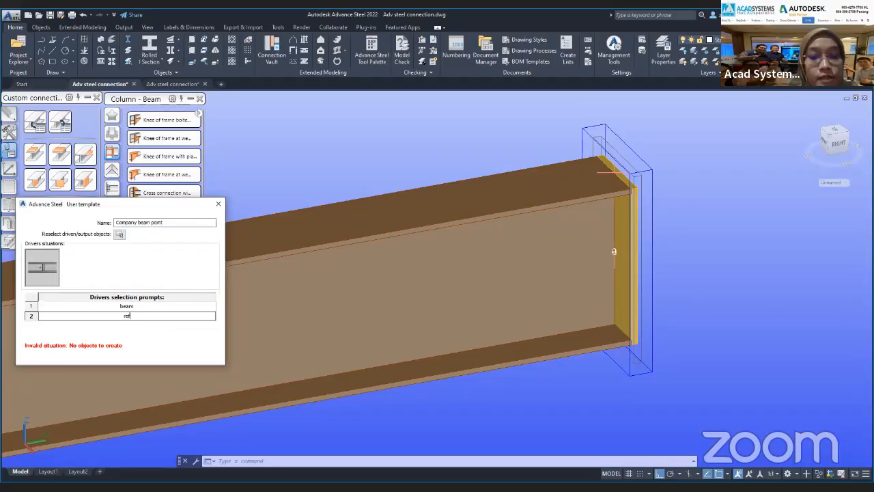
pyautogui.write('erence point')
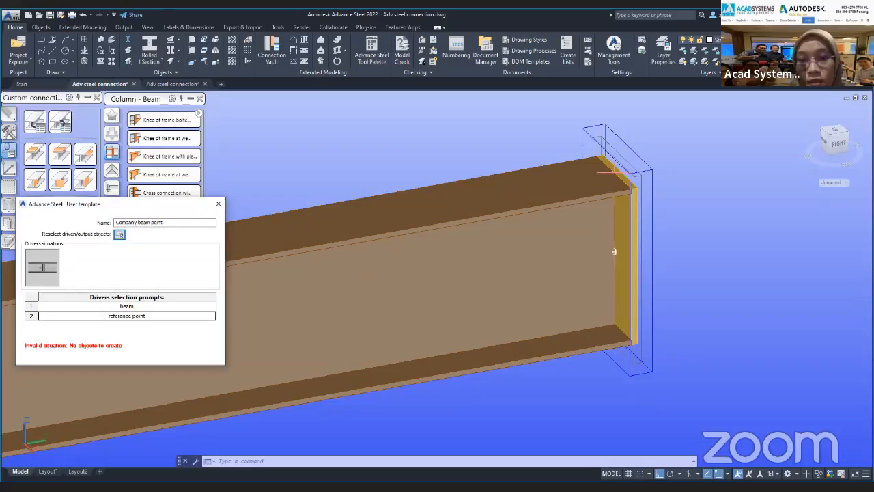
# Assign the end plate connection objects at the beam end as the template's output objects and close the template dialog.
pyautogui.click(120, 234)
pyautogui.click(557, 109)
pyautogui.click(683, 421)
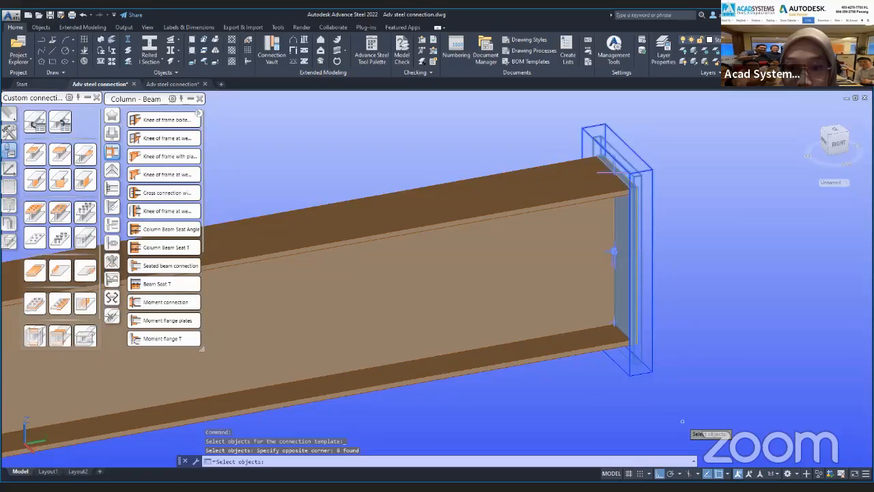
pyautogui.press('Return')
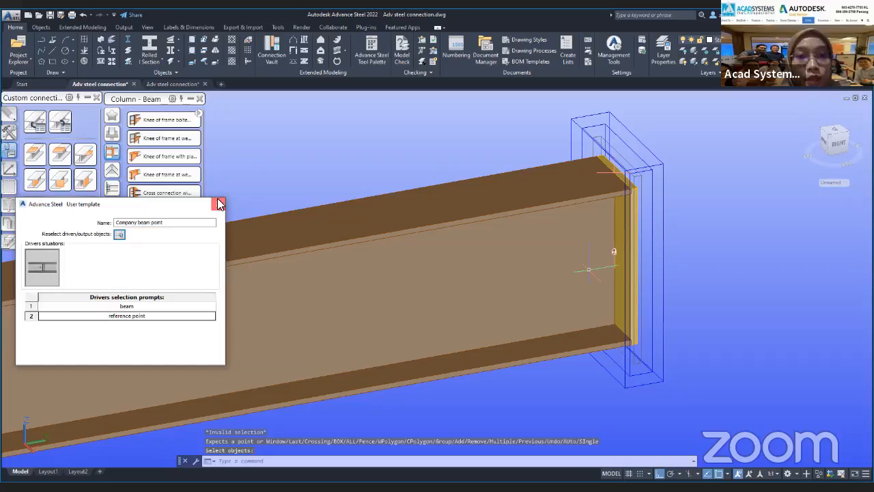
pyautogui.click(219, 204)
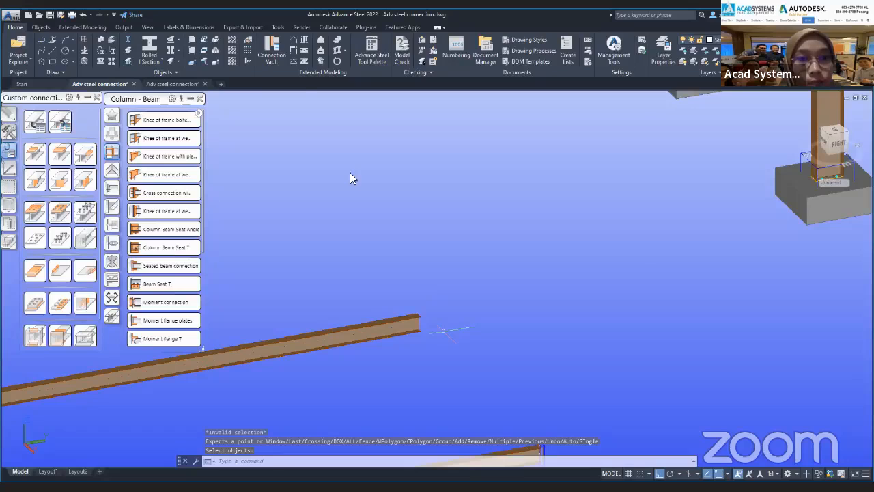
# Insert the "Company beam point" template at the bare end of the other loose beam beside the frame.
pyautogui.click(333, 216)
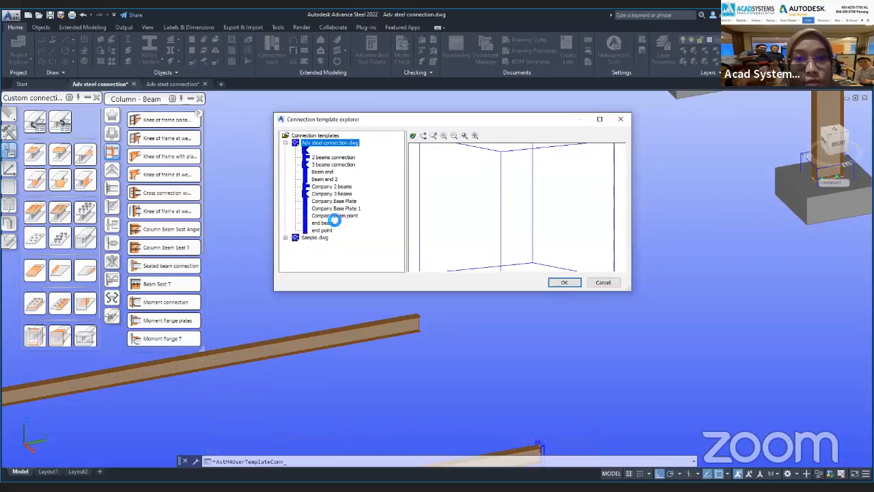
pyautogui.click(565, 283)
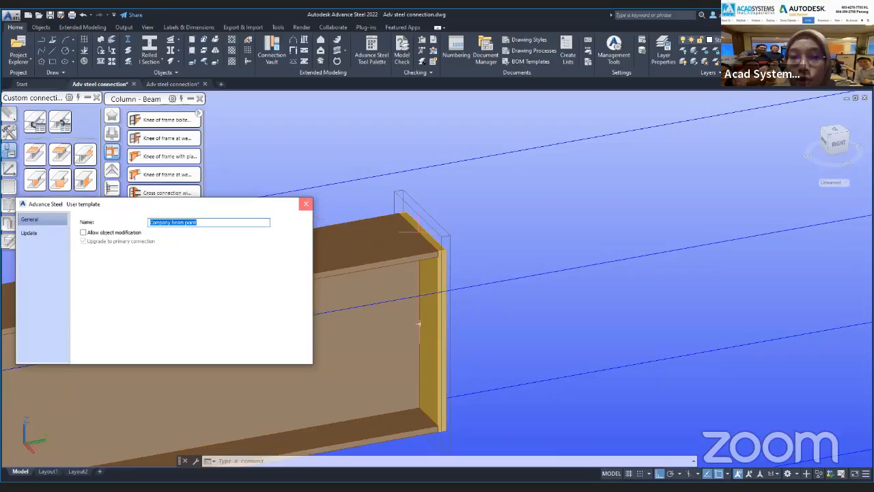
pyautogui.click(306, 204)
# From the top view, delete the apex connection and the objects around it on the second rafter line of the roof.
pyautogui.scroll(-10, 406, 356)
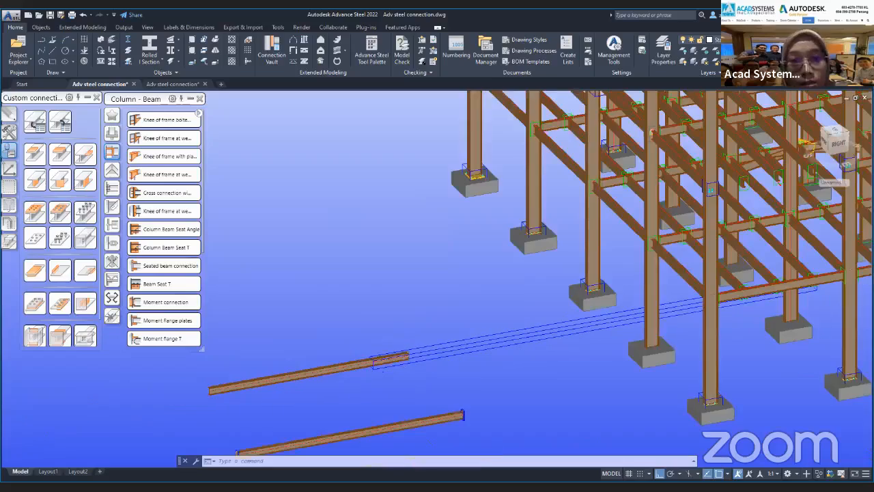
pyautogui.moveTo(575, 351); pyautogui.dragTo(601, 341, button='middle')
pyautogui.scroll(3, 469, 397)
pyautogui.moveTo(469, 397); pyautogui.dragTo(577, 367, button='middle')
pyautogui.scroll(-3, 447, 400)
pyautogui.scroll(-6, 546, 349)
pyautogui.scroll(4, 592, 147)
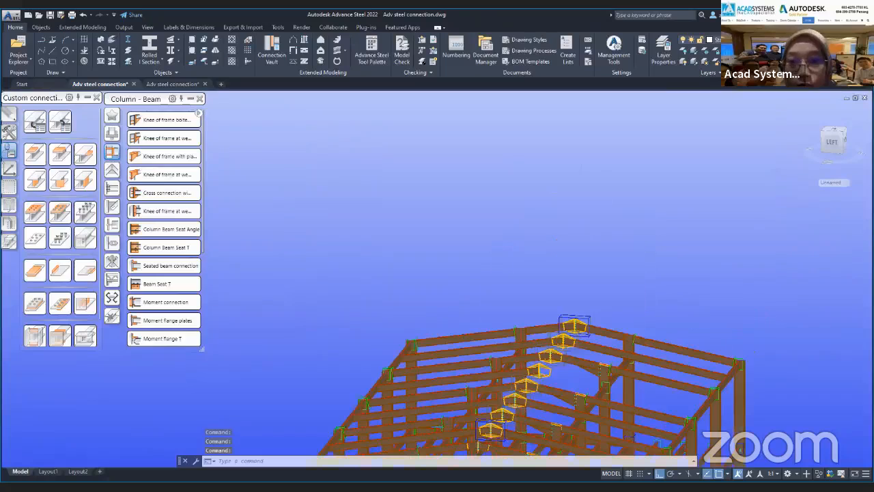
pyautogui.moveTo(587, 225); pyautogui.dragTo(587, 227, button='middle')
pyautogui.moveTo(584, 283); pyautogui.dragTo(581, 226, button='middle')
pyautogui.scroll(5, 582, 253)
pyautogui.moveTo(582, 263); pyautogui.dragTo(593, 159, button='middle')
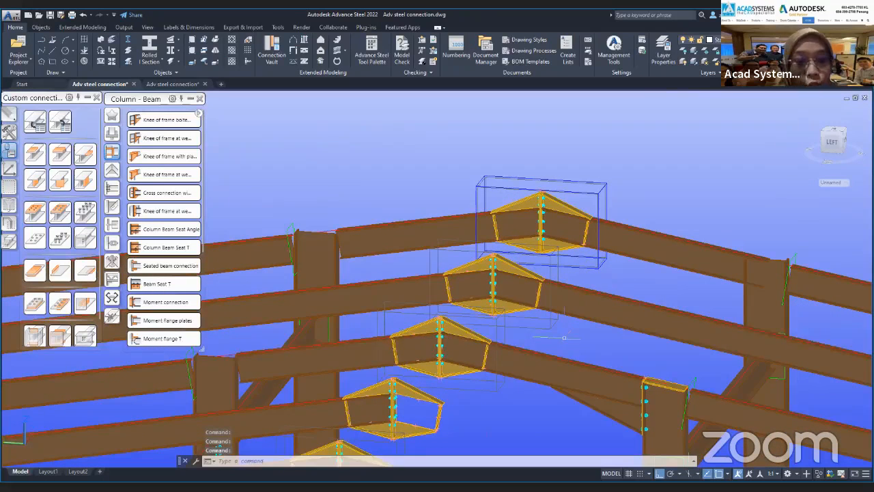
pyautogui.scroll(-4, 565, 338)
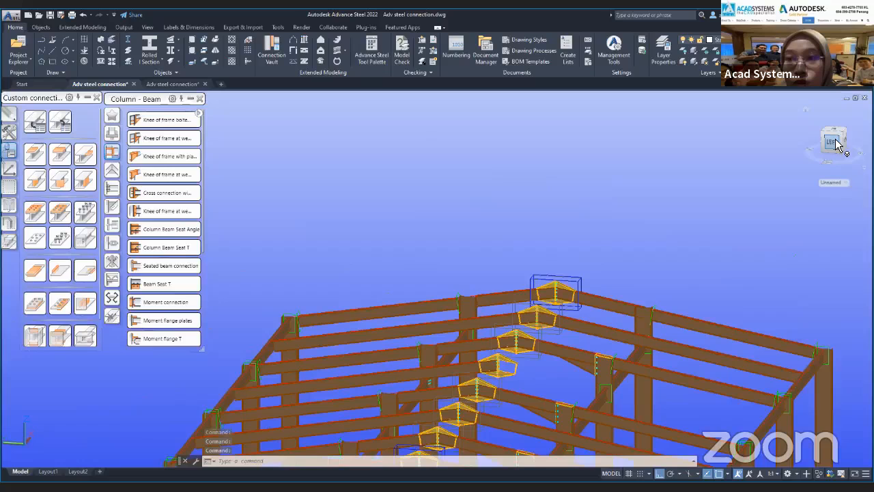
pyautogui.click(833, 129)
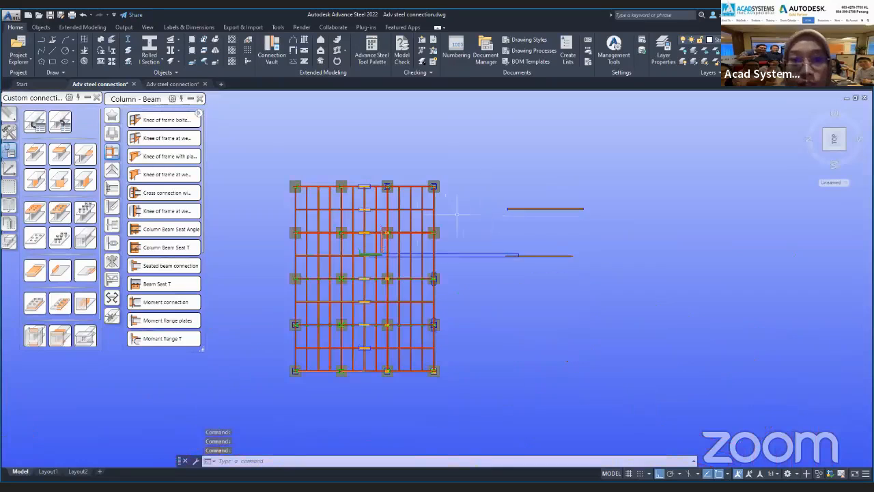
pyautogui.scroll(4, 354, 231)
pyautogui.click(366, 165)
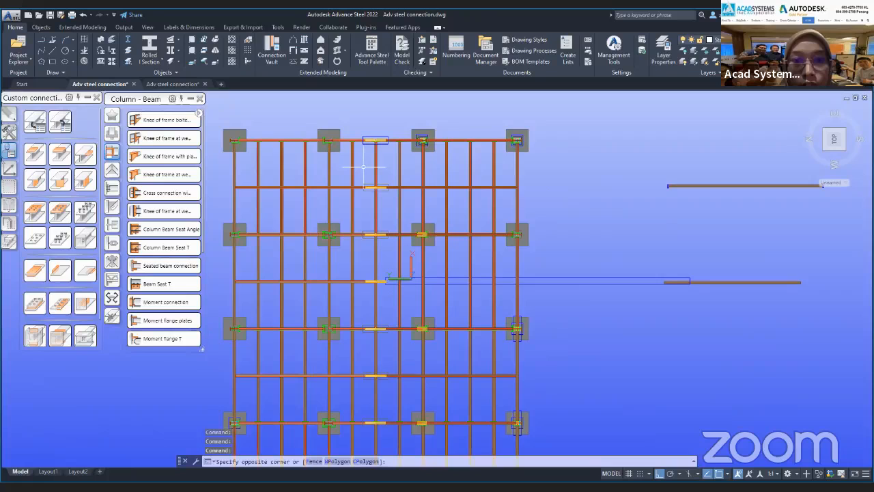
pyautogui.click(410, 212)
pyautogui.press('Delete')
# Start a connection template with the 2 beams definition method, using the two end-frame rafters that meet at the apex as input beams.
pyautogui.scroll(4, 396, 208)
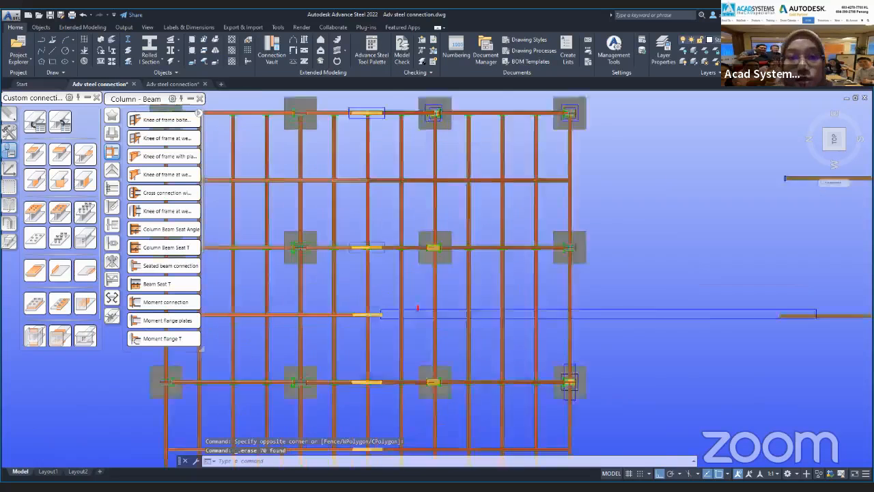
pyautogui.moveTo(837, 139); pyautogui.dragTo(828, 73)
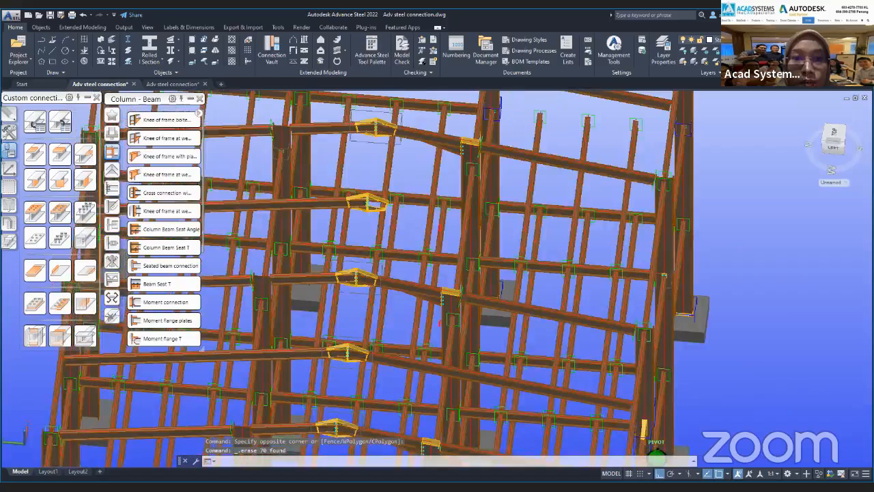
pyautogui.moveTo(396, 205); pyautogui.dragTo(355, 375, button='middle')
pyautogui.press('Escape')
pyautogui.press('Escape')
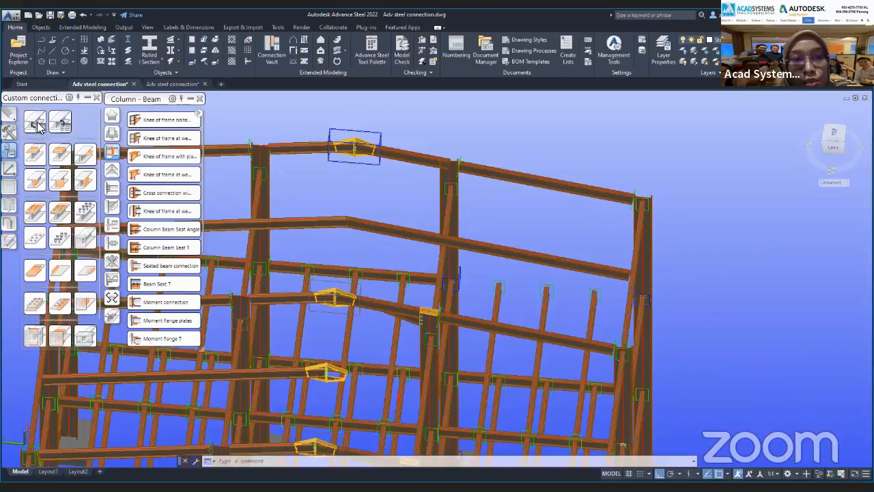
pyautogui.click(61, 158)
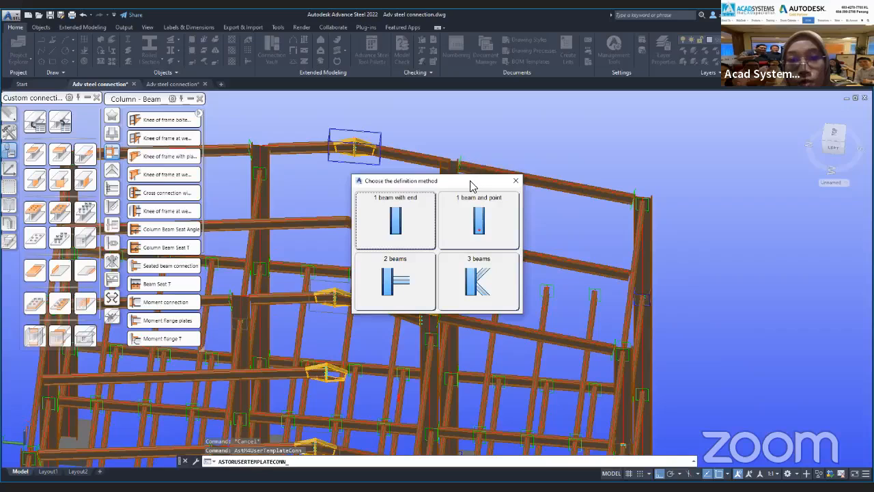
pyautogui.moveTo(470, 182); pyautogui.dragTo(646, 138)
pyautogui.click(576, 232)
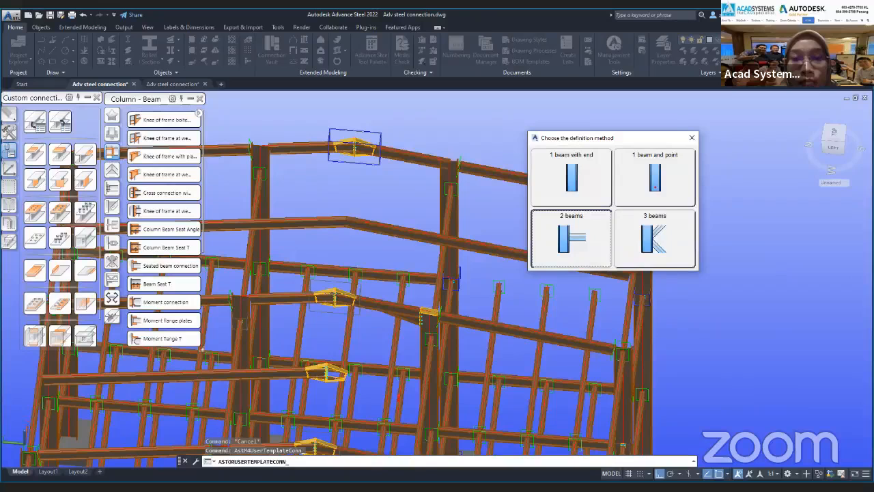
pyautogui.click(398, 156)
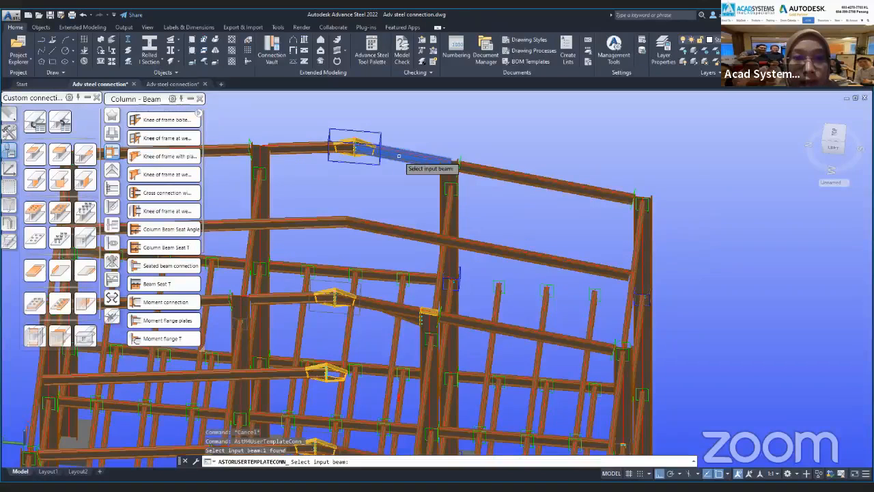
pyautogui.press('Return')
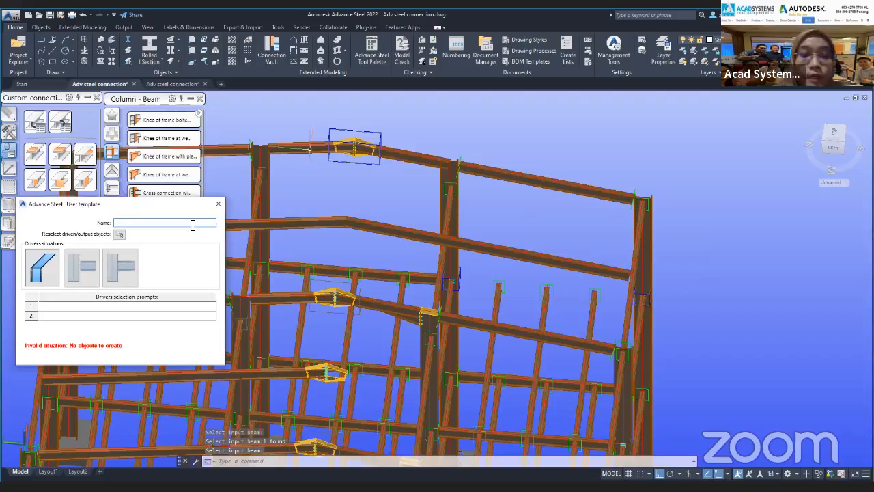
# Name the connection template "Apex hunch single" and set its driver selection prompts to "Beam 1" and "Beam 2".
pyautogui.write('Apex ')
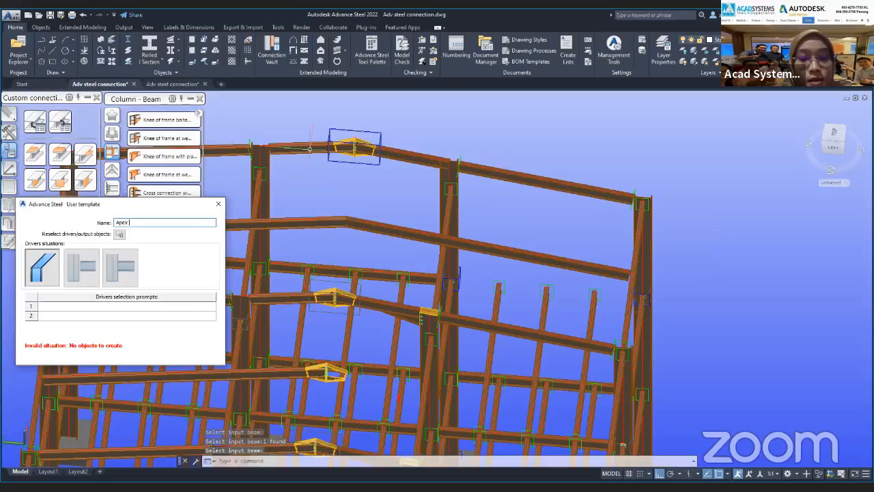
pyautogui.write('hunch ')
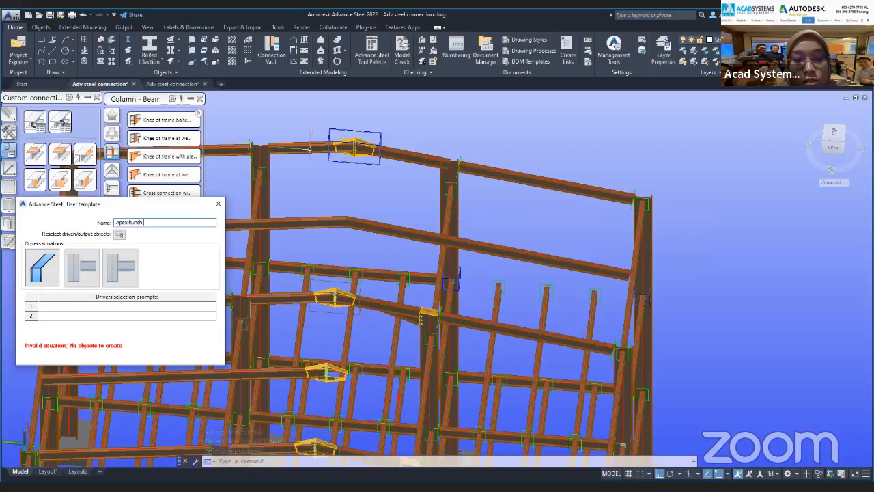
pyautogui.write('single')
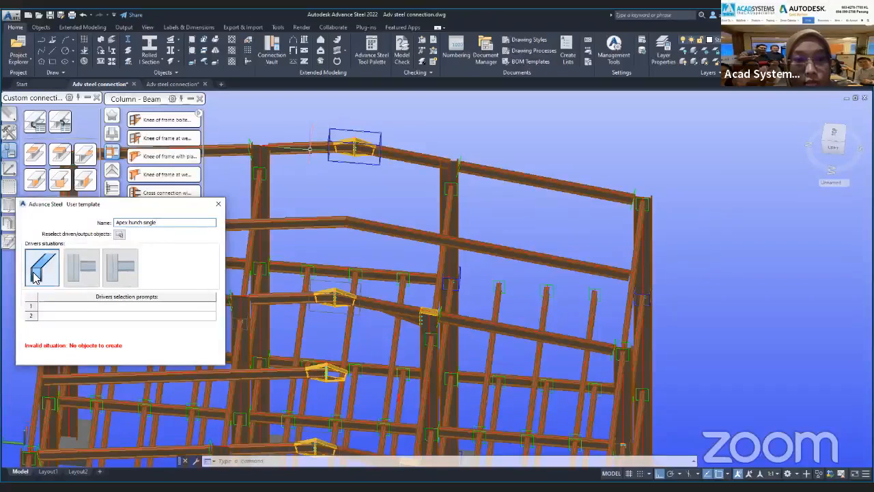
pyautogui.click(96, 311)
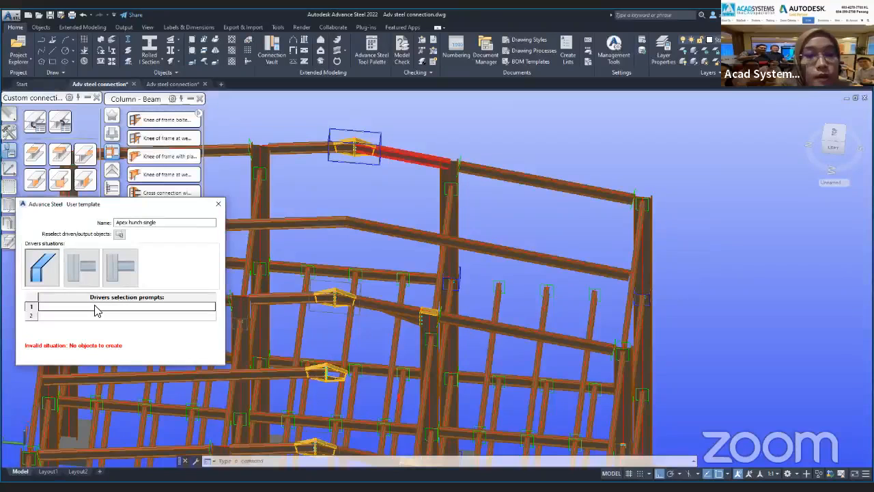
pyautogui.write('P')
pyautogui.press('BackSpace')
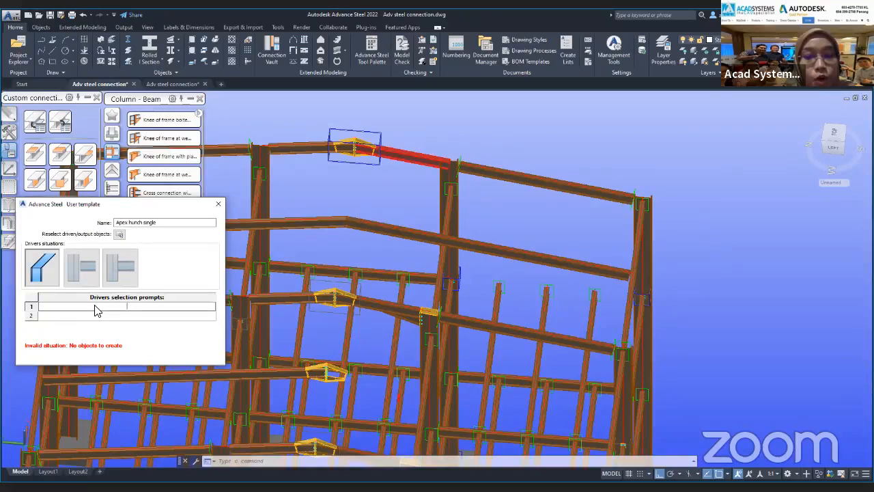
pyautogui.write('Beam 1')
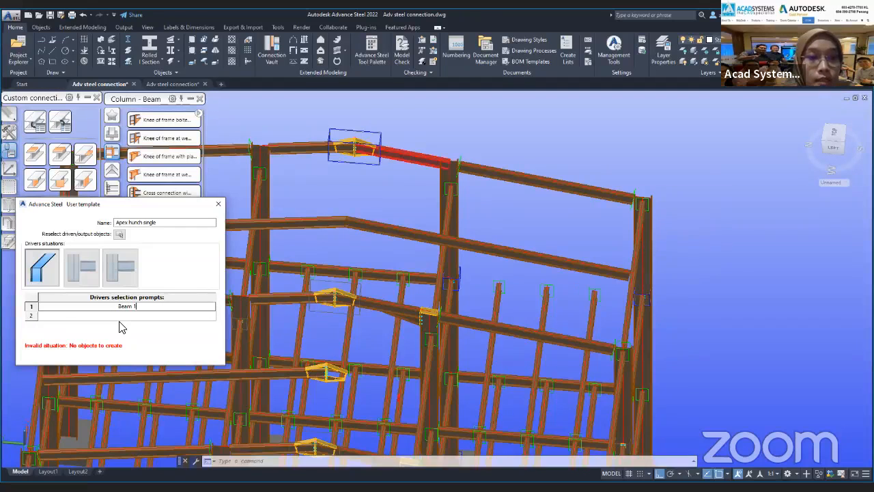
pyautogui.press('Return')
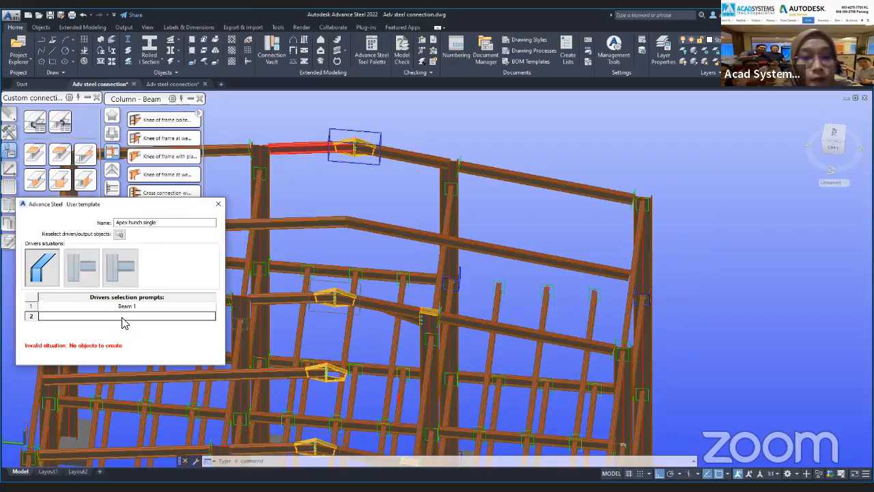
pyautogui.write('Beam 2')
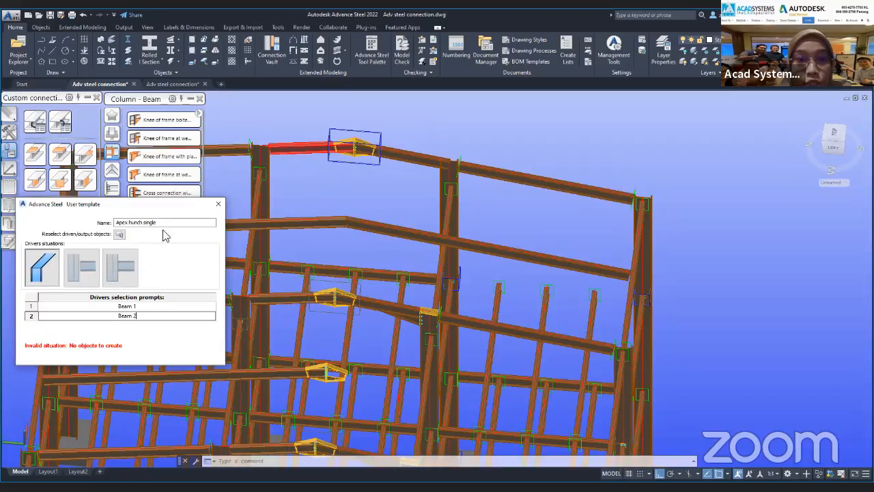
# Assign the apex connection objects on the end-frame rafters as the template's output objects and close the template dialog.
pyautogui.click(120, 234)
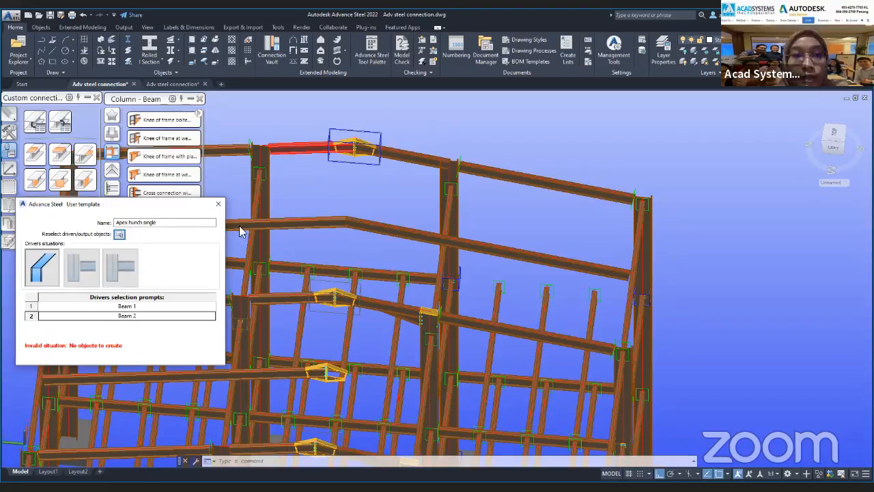
pyautogui.click(220, 202)
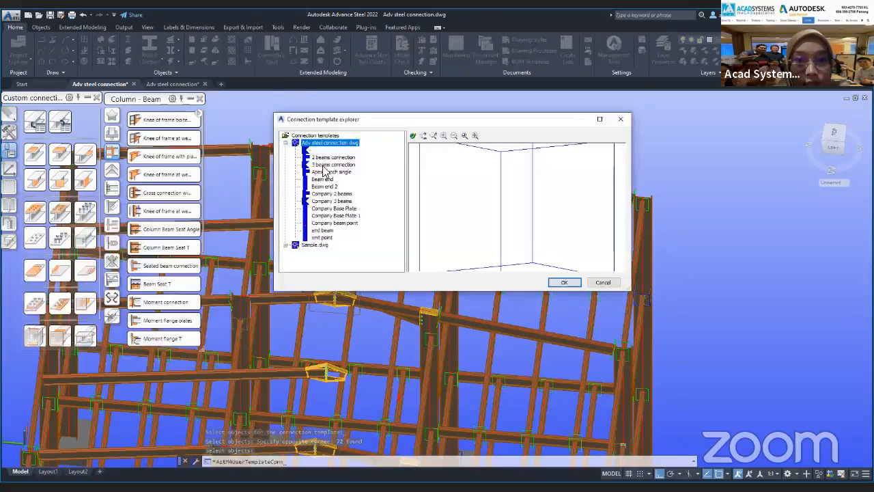
# Try to insert the "Apex hunch single" template at the bare apex of the second rafter line.
pyautogui.click(331, 173)
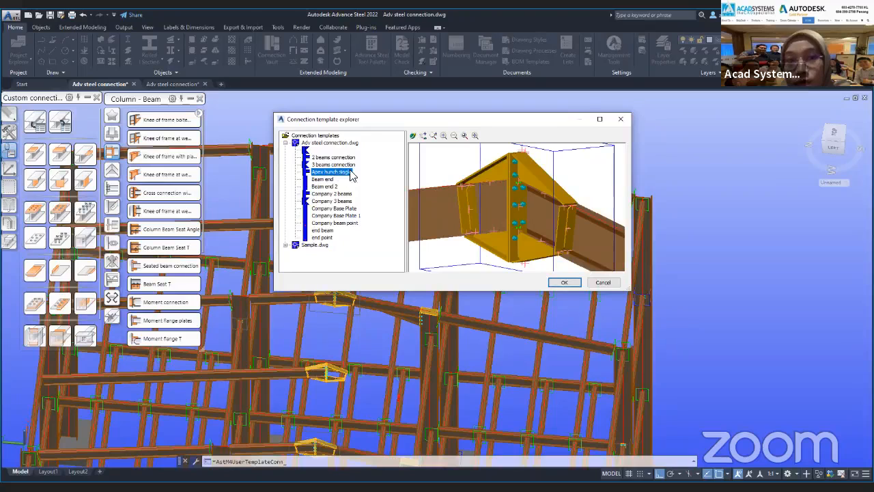
pyautogui.click(561, 284)
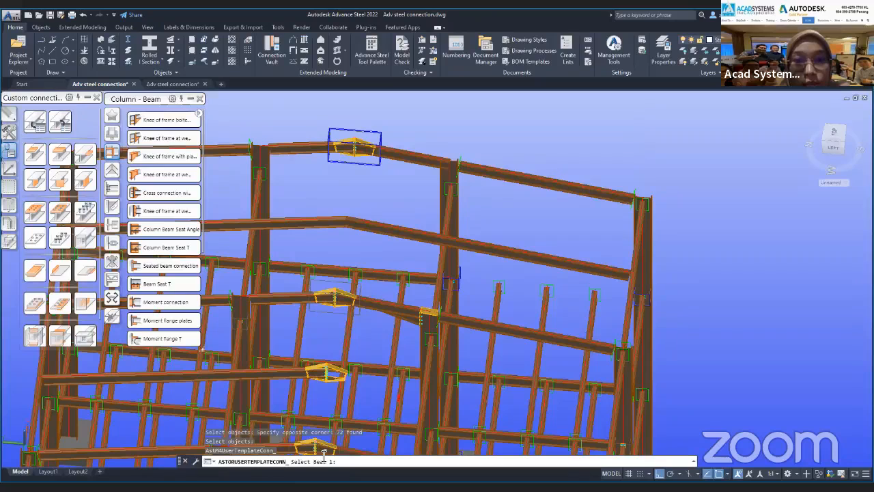
pyautogui.click(388, 229)
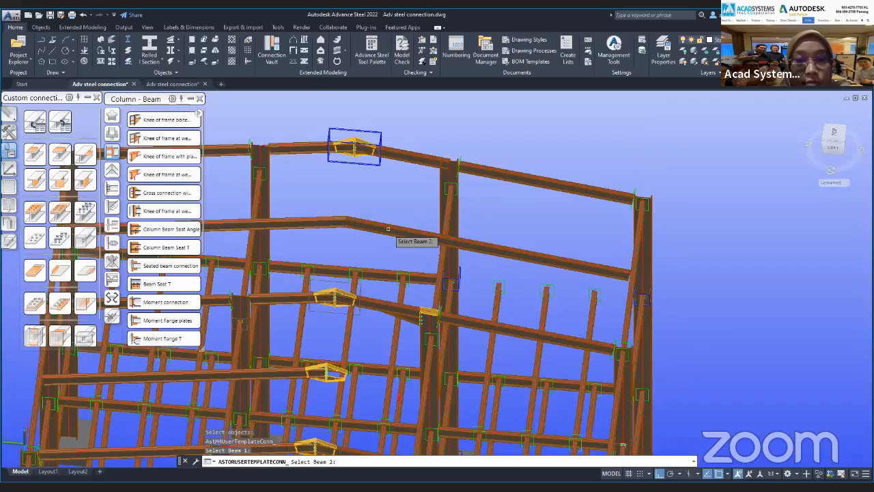
pyautogui.click(388, 230)
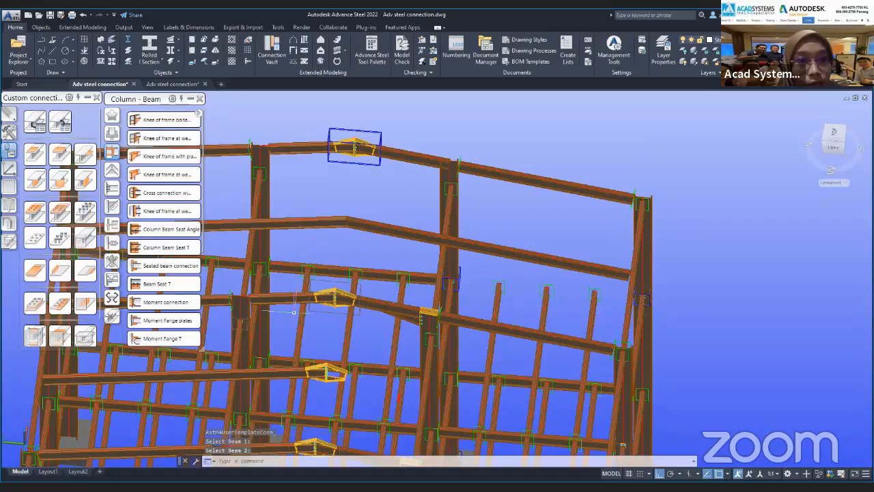
# Insert the "Company 2 beams" template between the two rafters at the bare second apex and close its properties dialog.
pyautogui.click(62, 126)
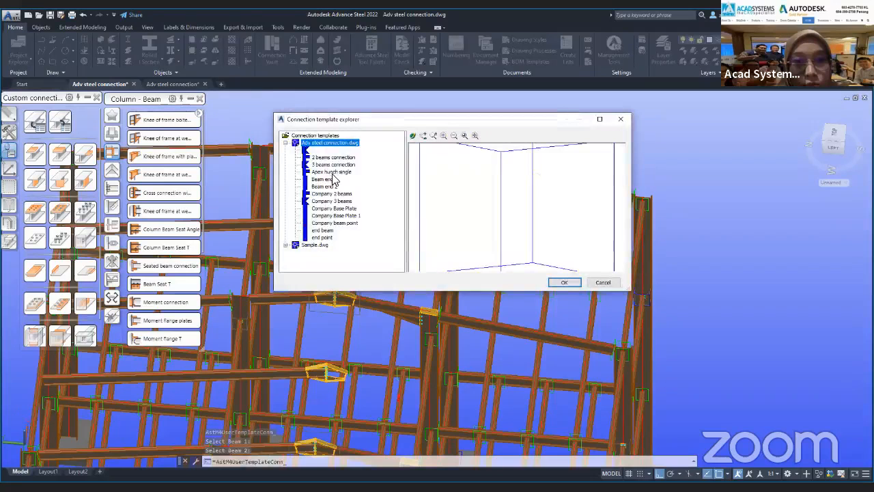
pyautogui.click(332, 194)
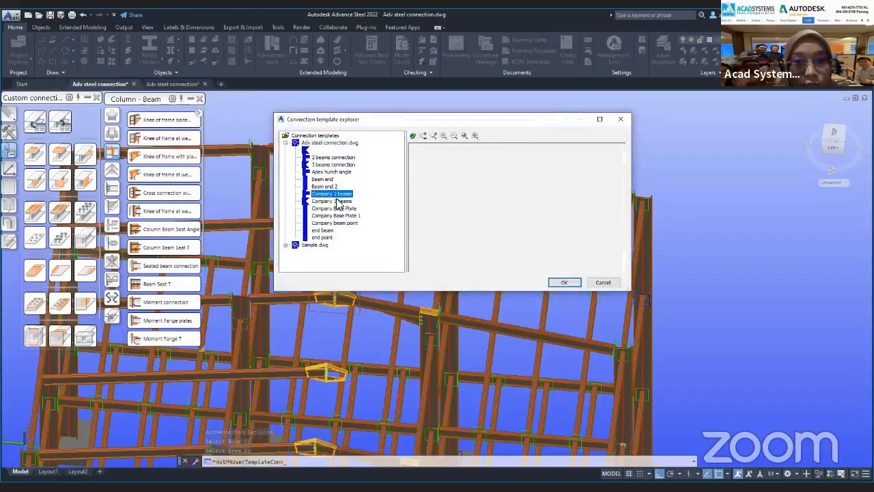
pyautogui.click(564, 282)
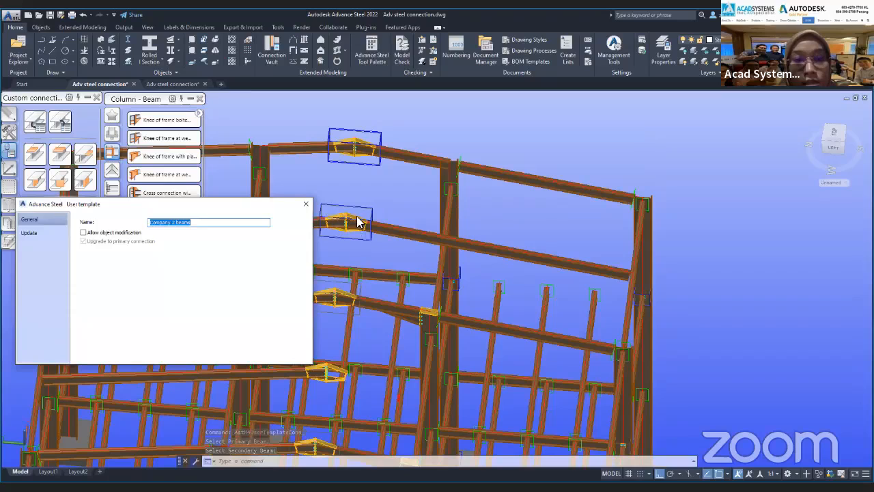
pyautogui.click(306, 204)
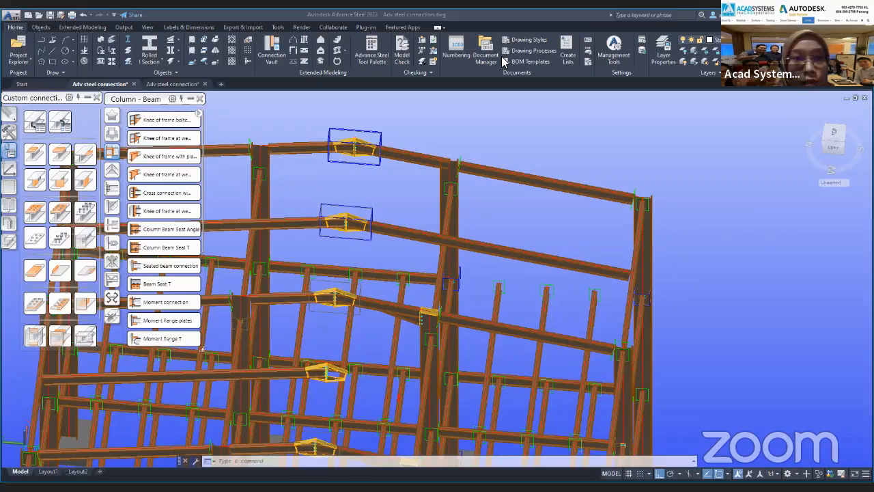
# Switch to the Acad Systems website in the browser, view its live chat, and close the chat.
pyautogui.hotkey('alt', 'Tab')
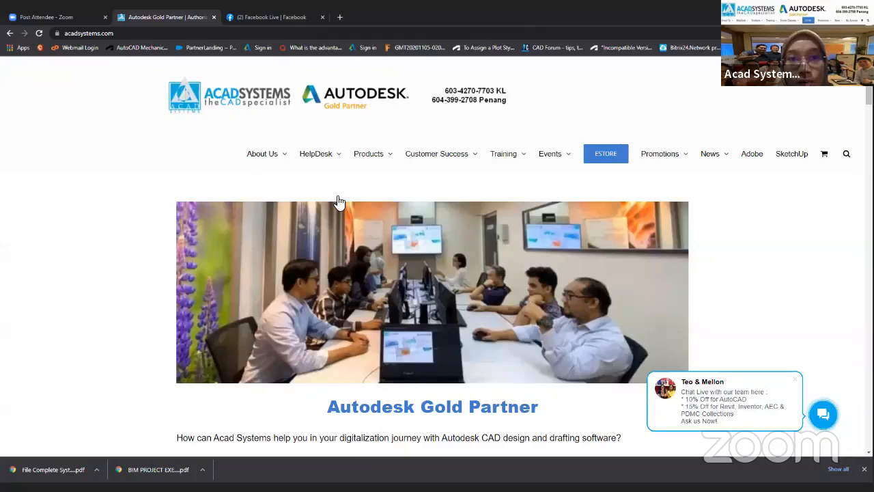
pyautogui.scroll(-1, 344, 195)
pyautogui.scroll(1, 322, 188)
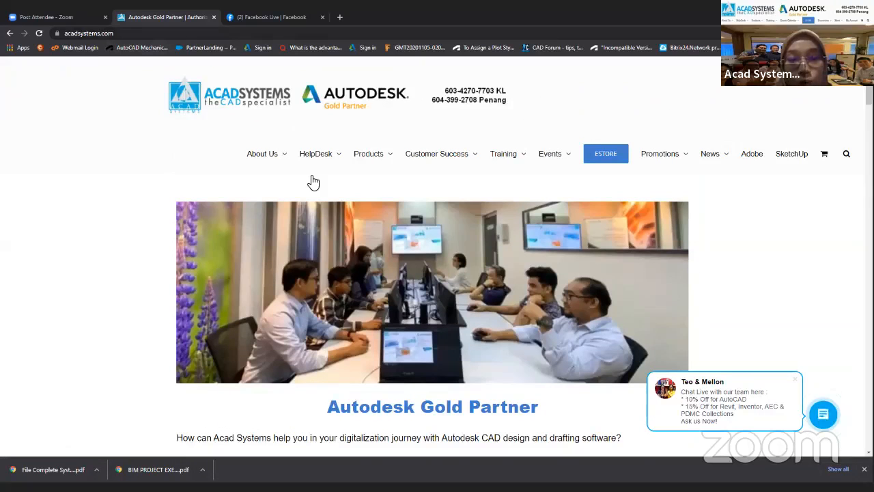
pyautogui.scroll(-14, 406, 241)
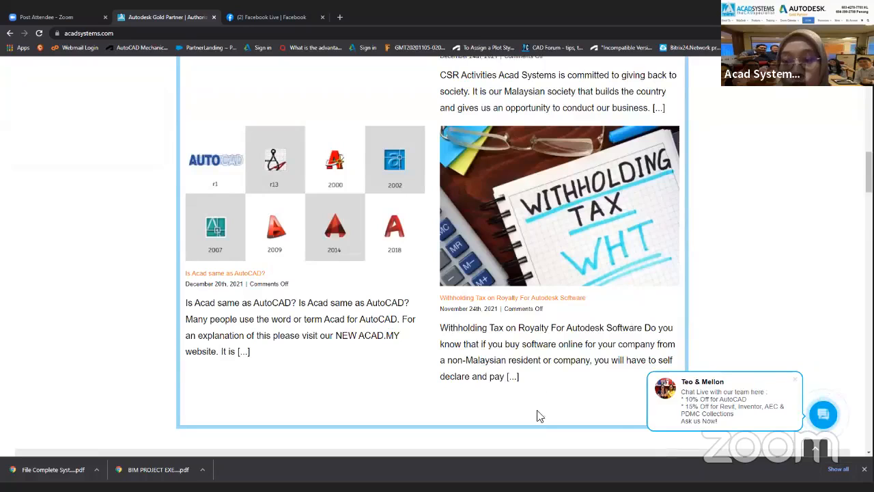
pyautogui.click(820, 415)
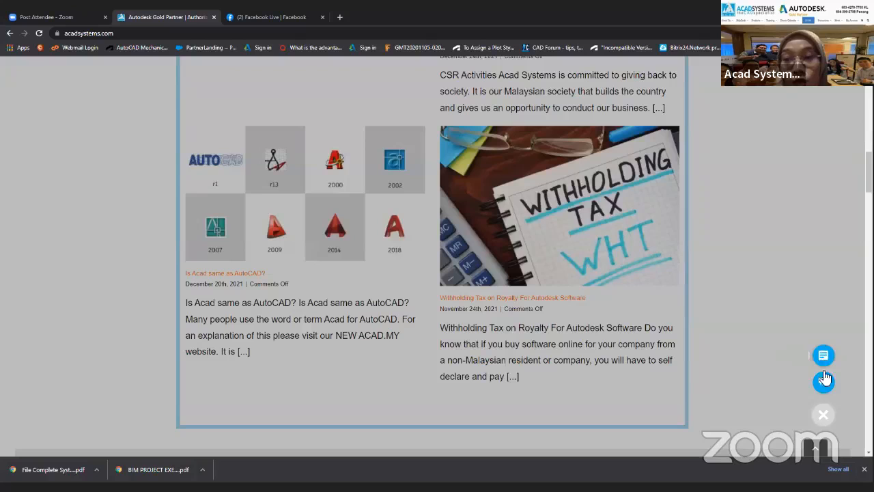
pyautogui.click(821, 384)
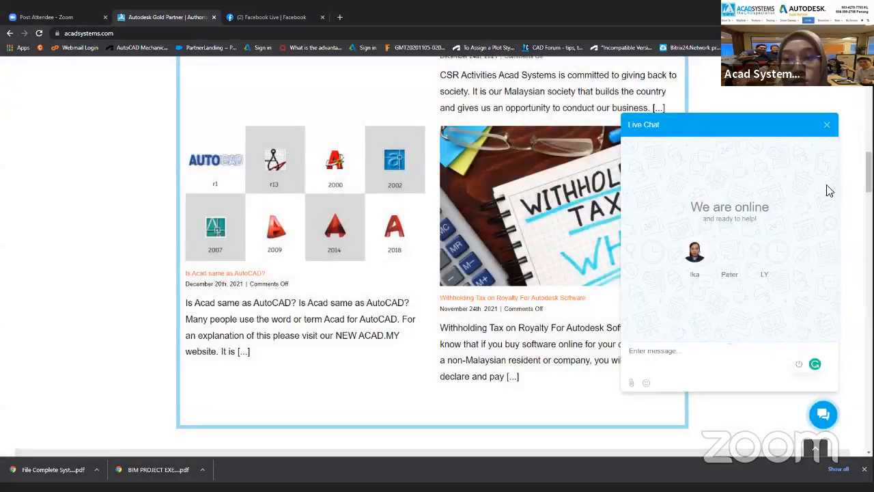
pyautogui.click(826, 126)
# Open the Acad Systems YouTube channel from the link in the website's footer.
pyautogui.scroll(-4, 515, 323)
pyautogui.scroll(-20, 516, 331)
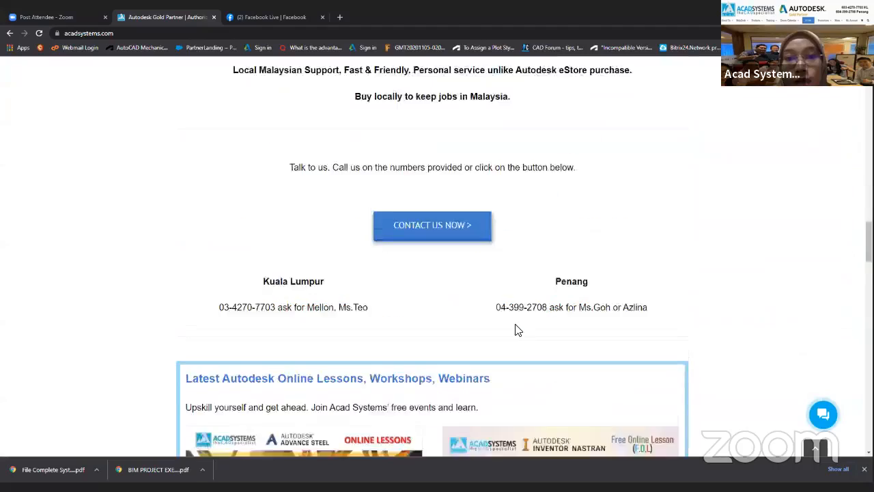
pyautogui.scroll(-15, 517, 330)
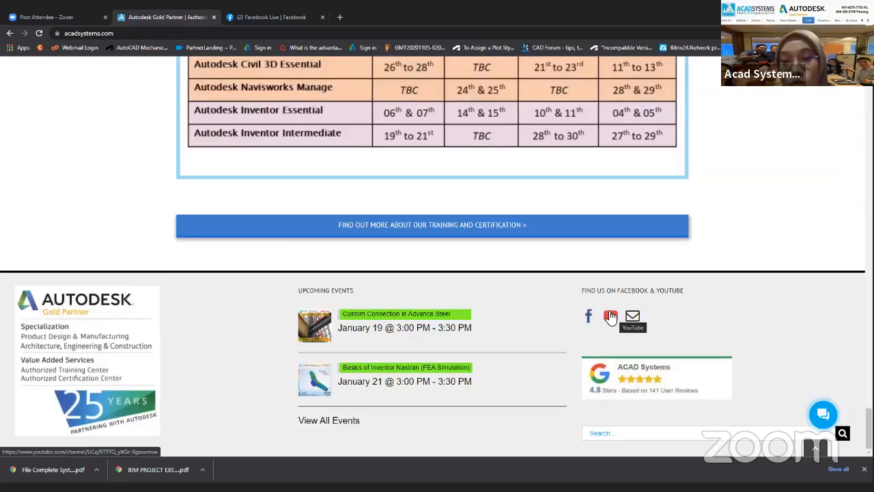
pyautogui.click(611, 317)
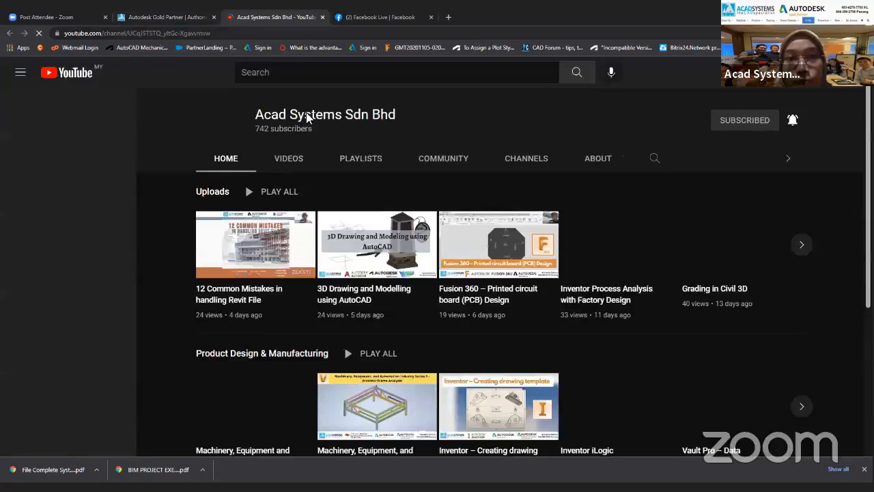